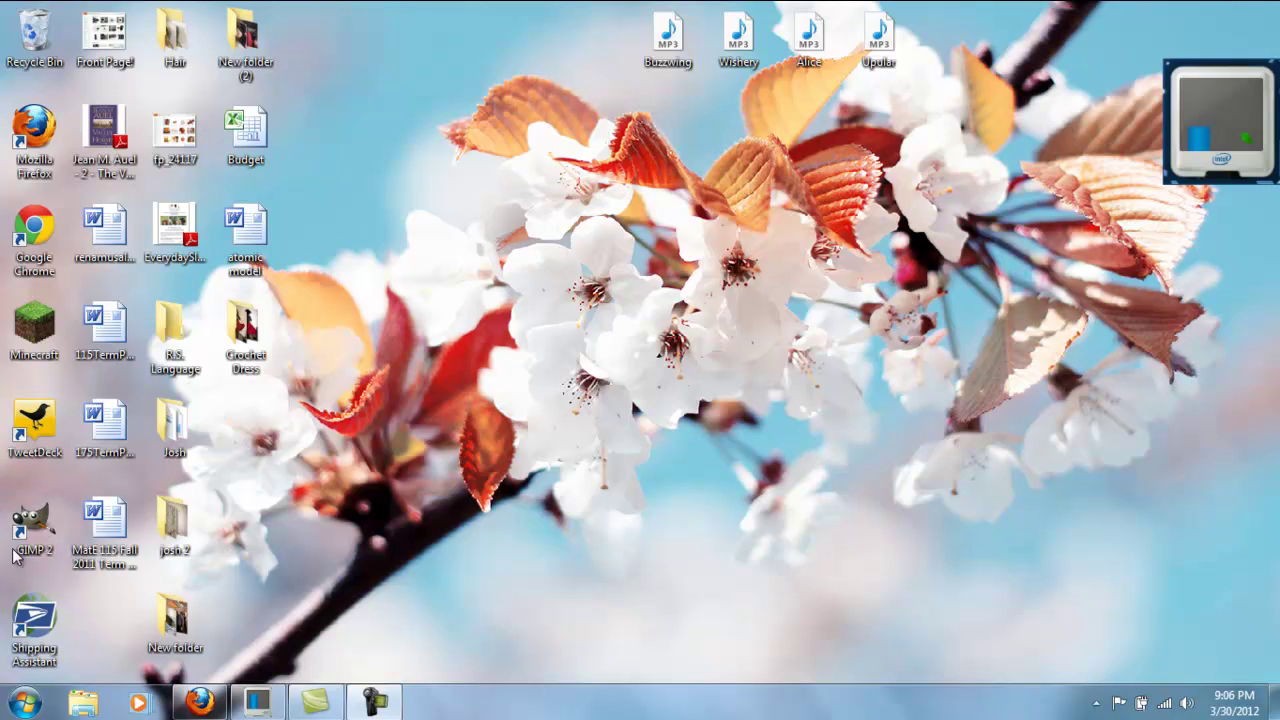
Launch GIMP 2 by searching 'gimp' from the Windows Start menu
left_click(22, 702)
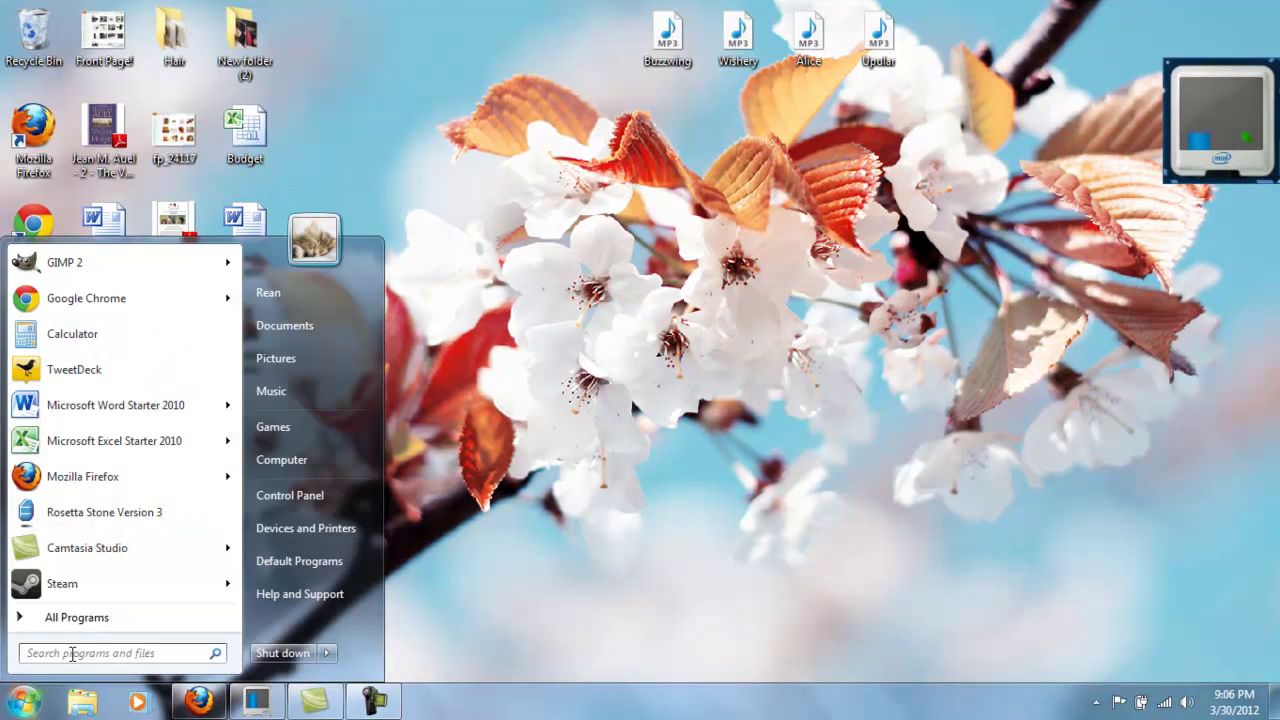
left_click(72, 654)
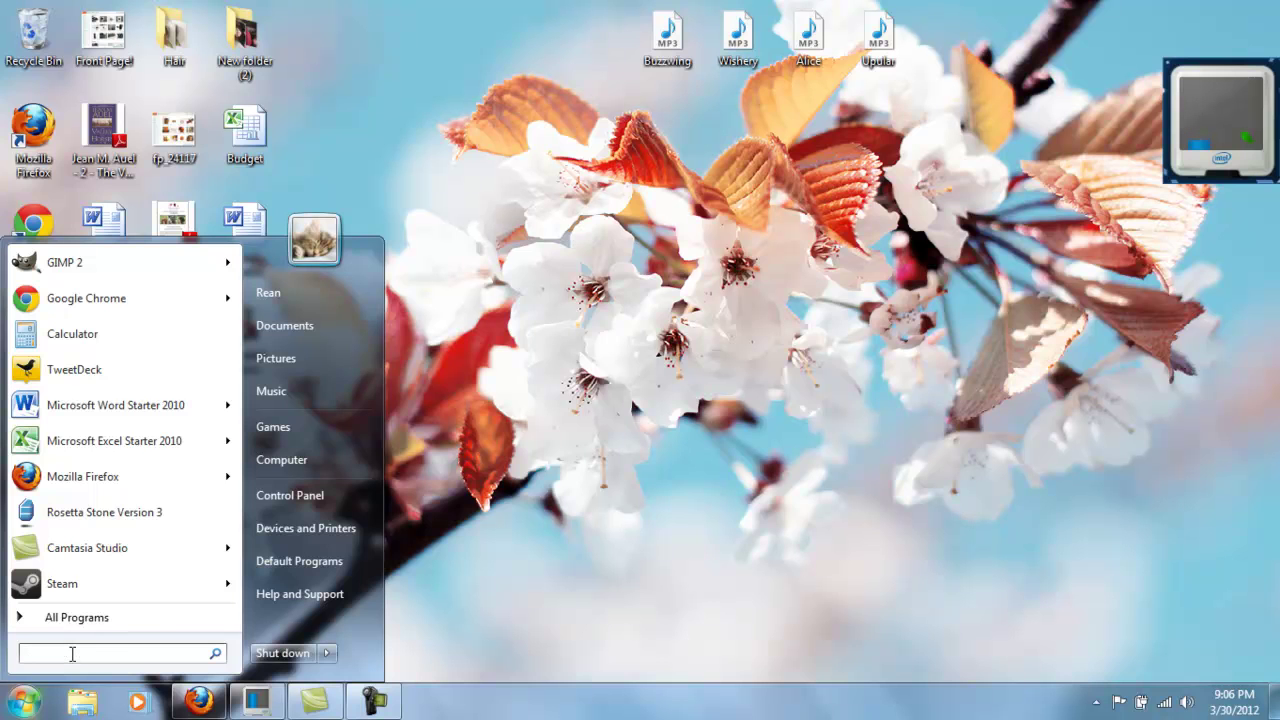
type("gimp")
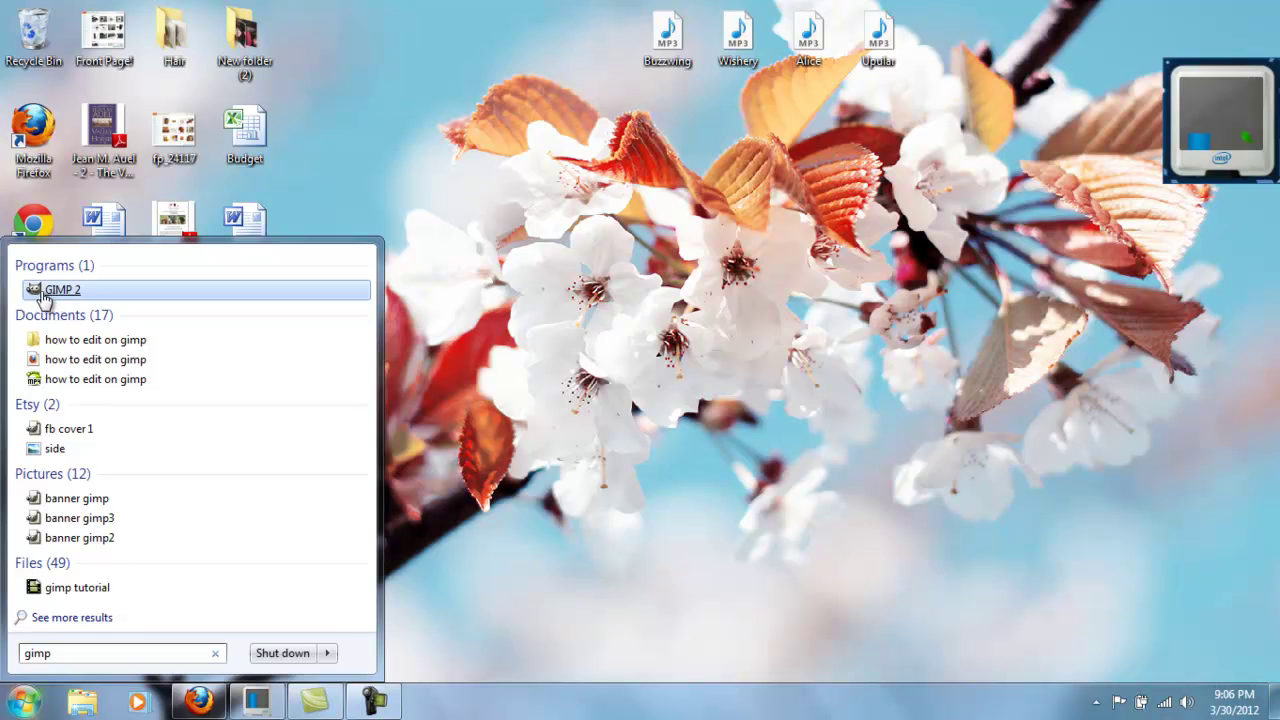
key("Return")
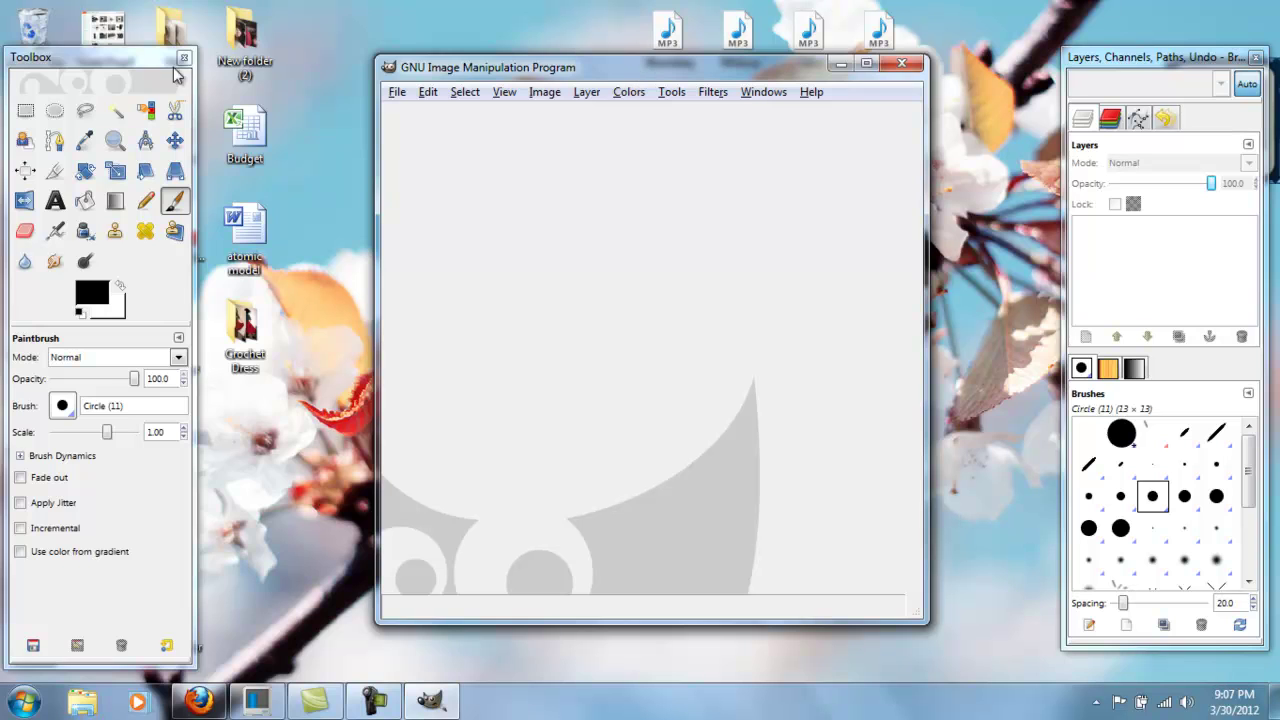
Rearrange the toolbox and reposition and resize the Layers/Brushes dock
left_click_drag(150, 60, 224, 39)
left_click_drag(1131, 57, 1067, 43)
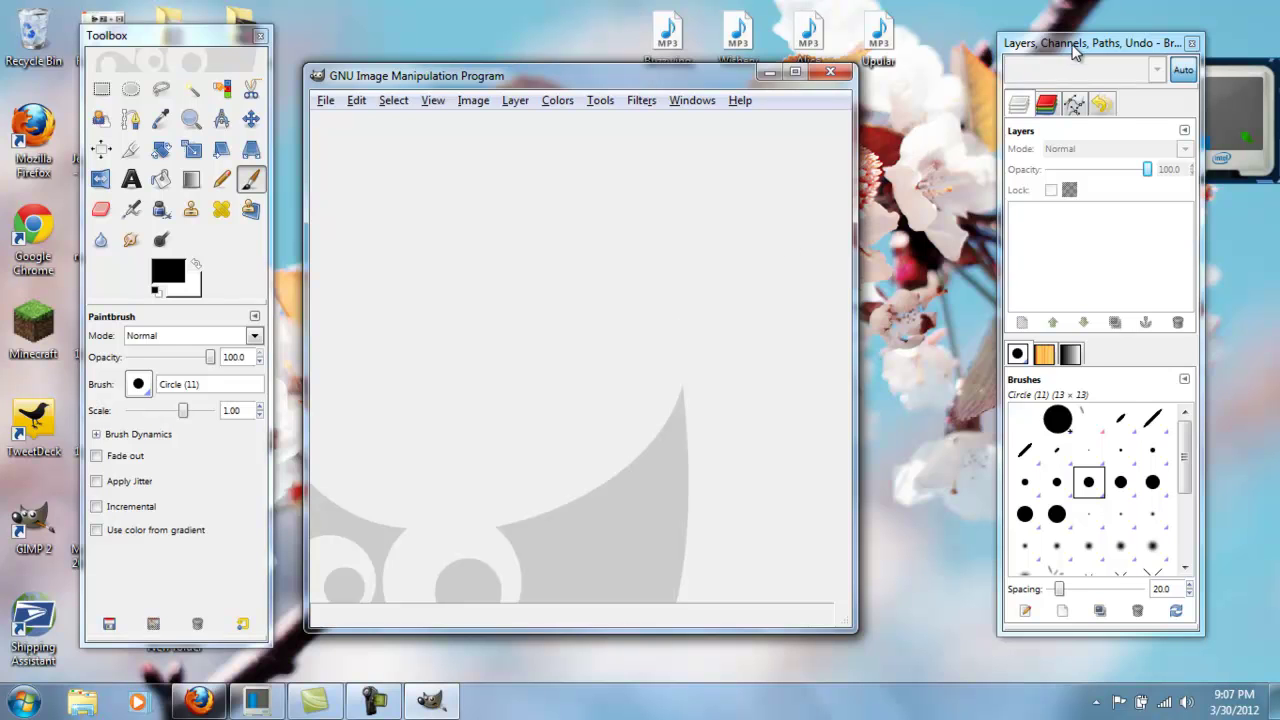
left_click_drag(1073, 44, 973, 51)
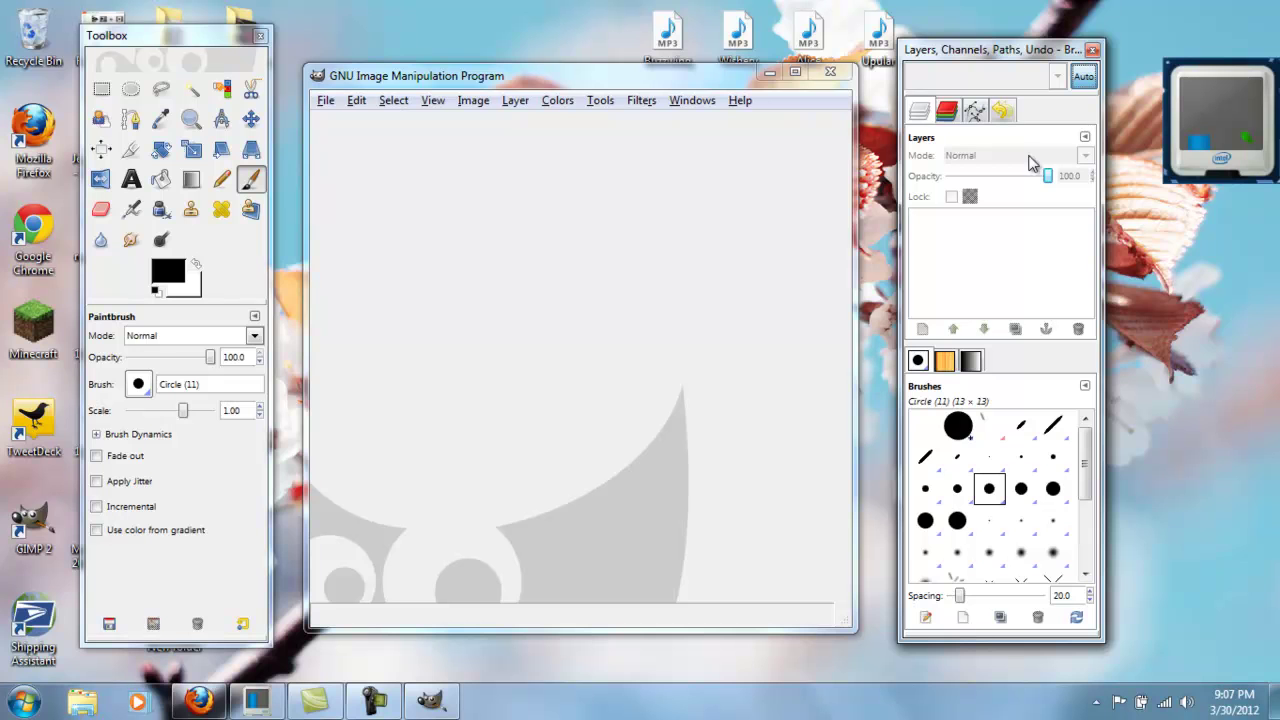
left_click_drag(1103, 80, 1113, 38)
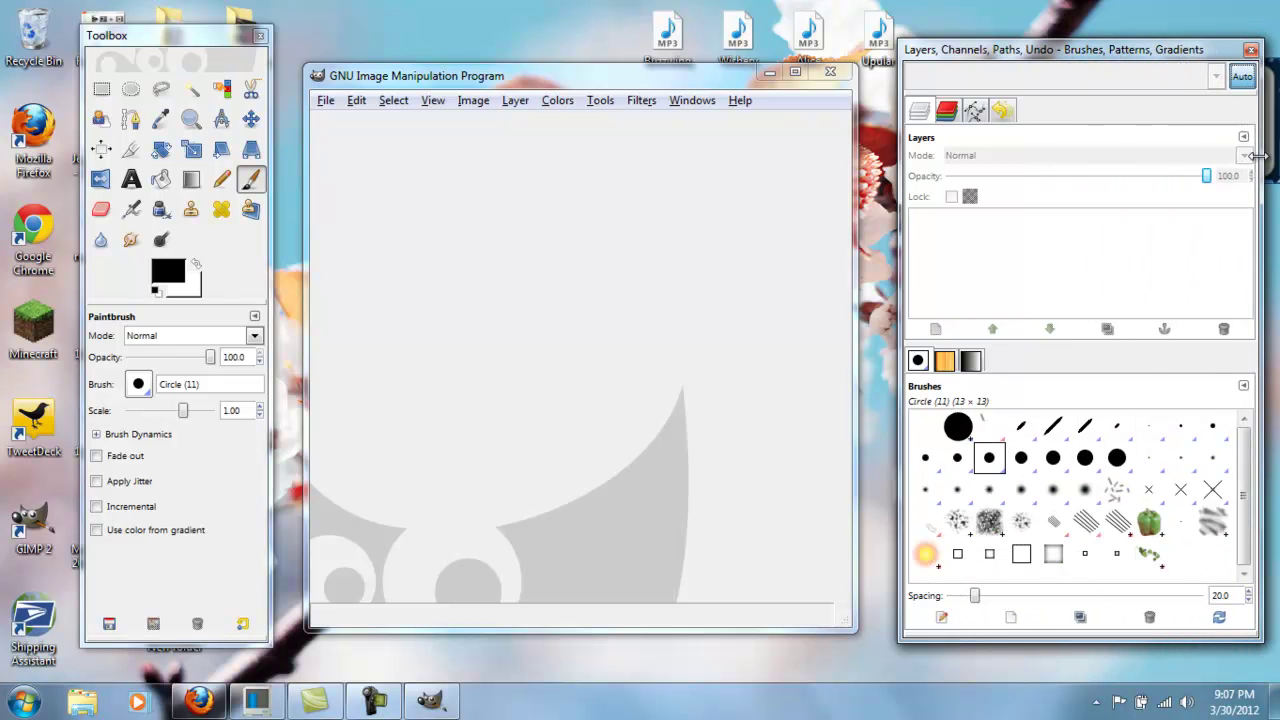
left_click_drag(1260, 157, 1106, 157)
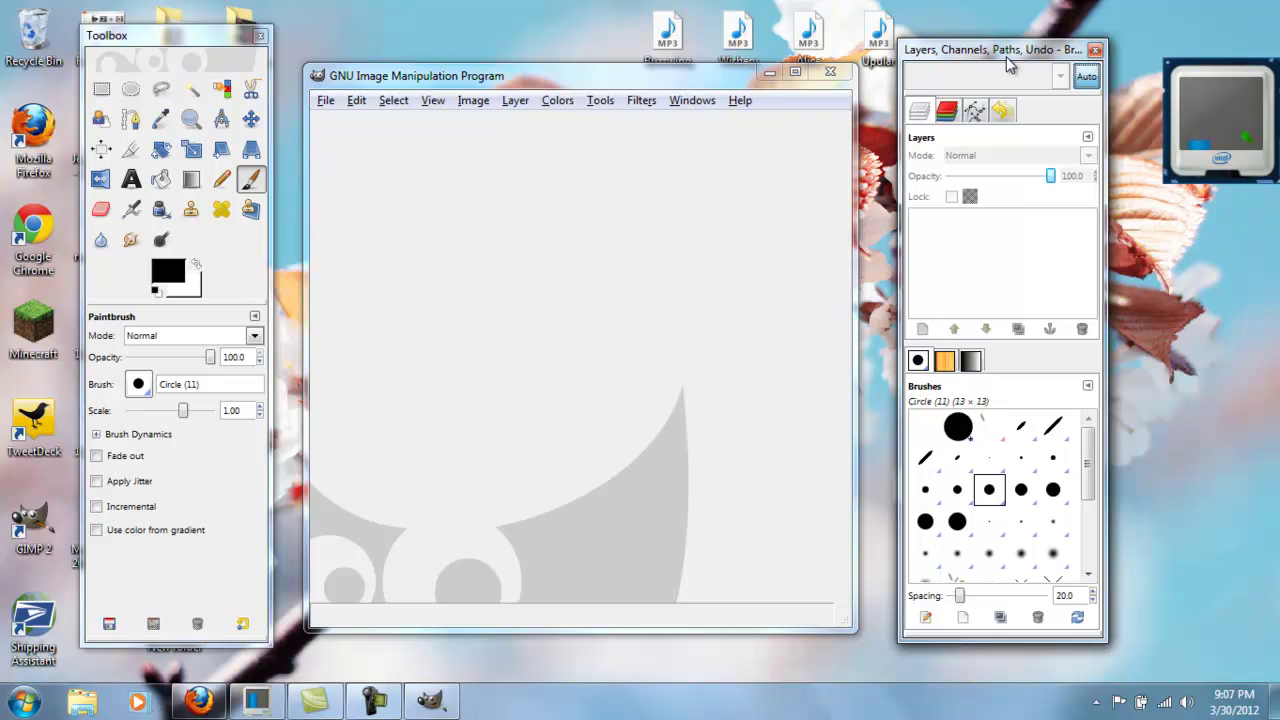
left_click_drag(1007, 55, 1148, 66)
Maximize the empty image window and nudge the toolbox back into place
left_click_drag(721, 77, 835, 70)
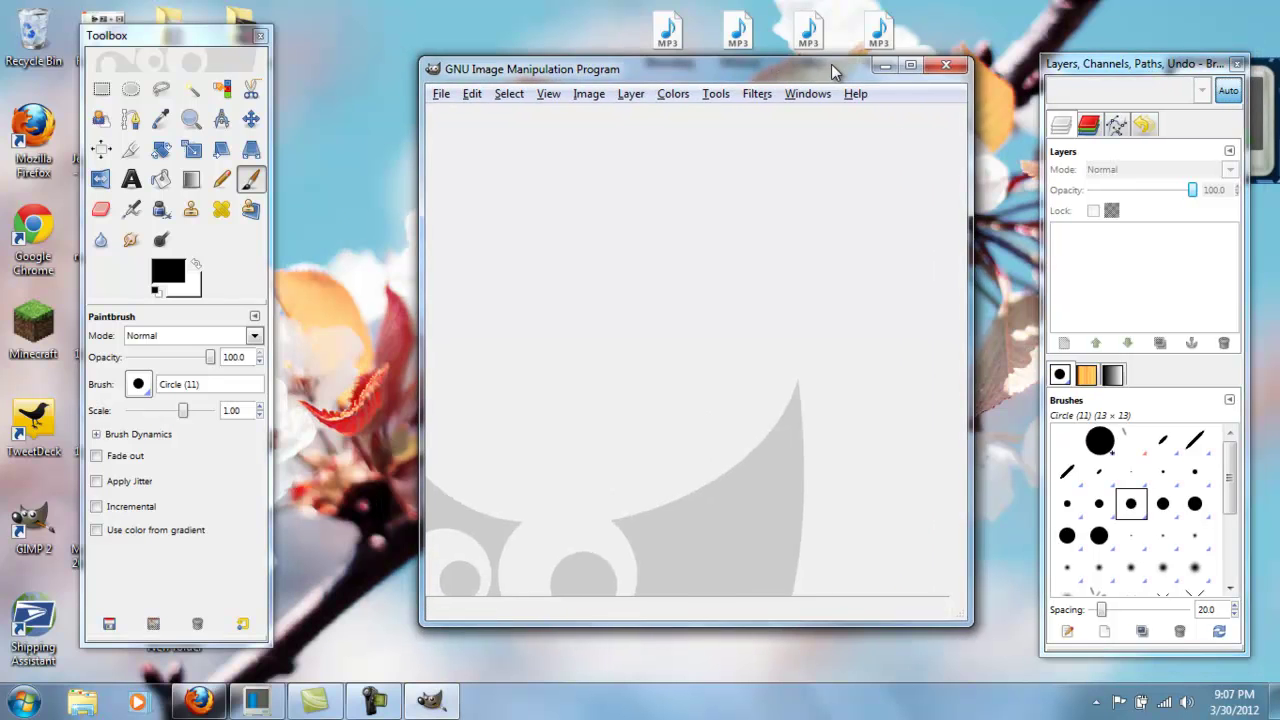
left_click(911, 65)
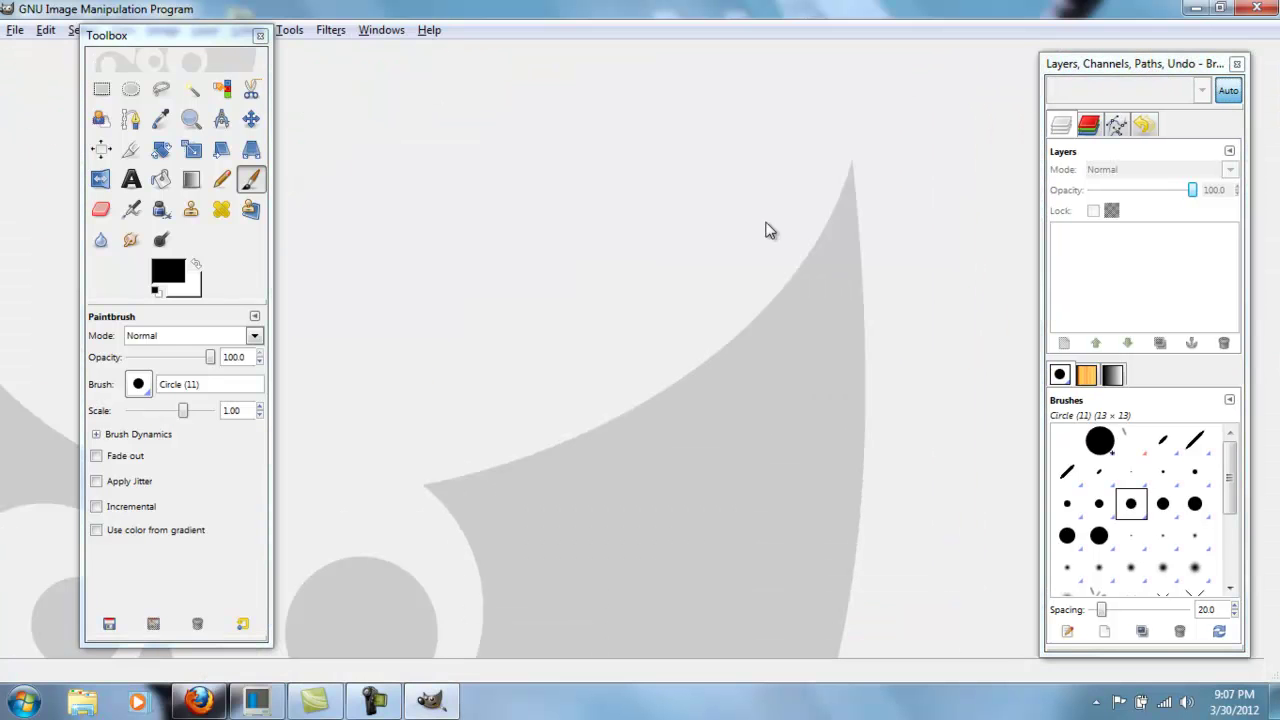
left_click_drag(229, 36, 150, 69)
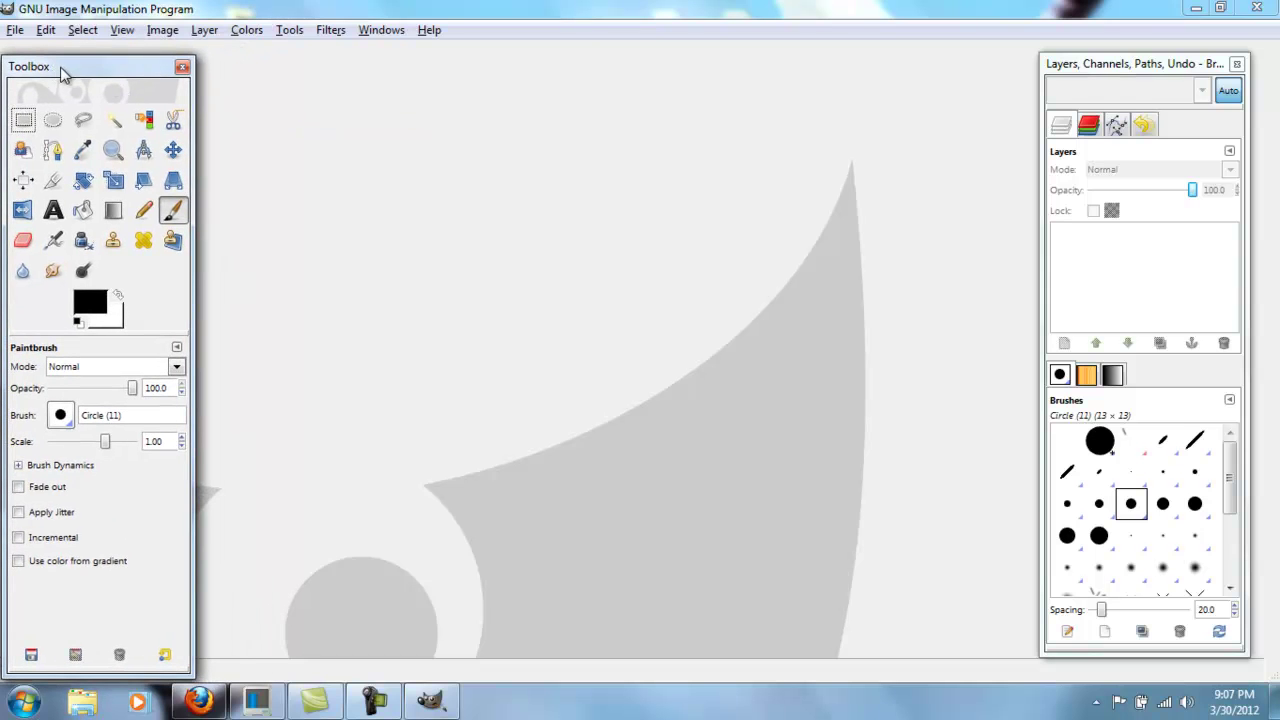
left_click_drag(58, 68, 57, 63)
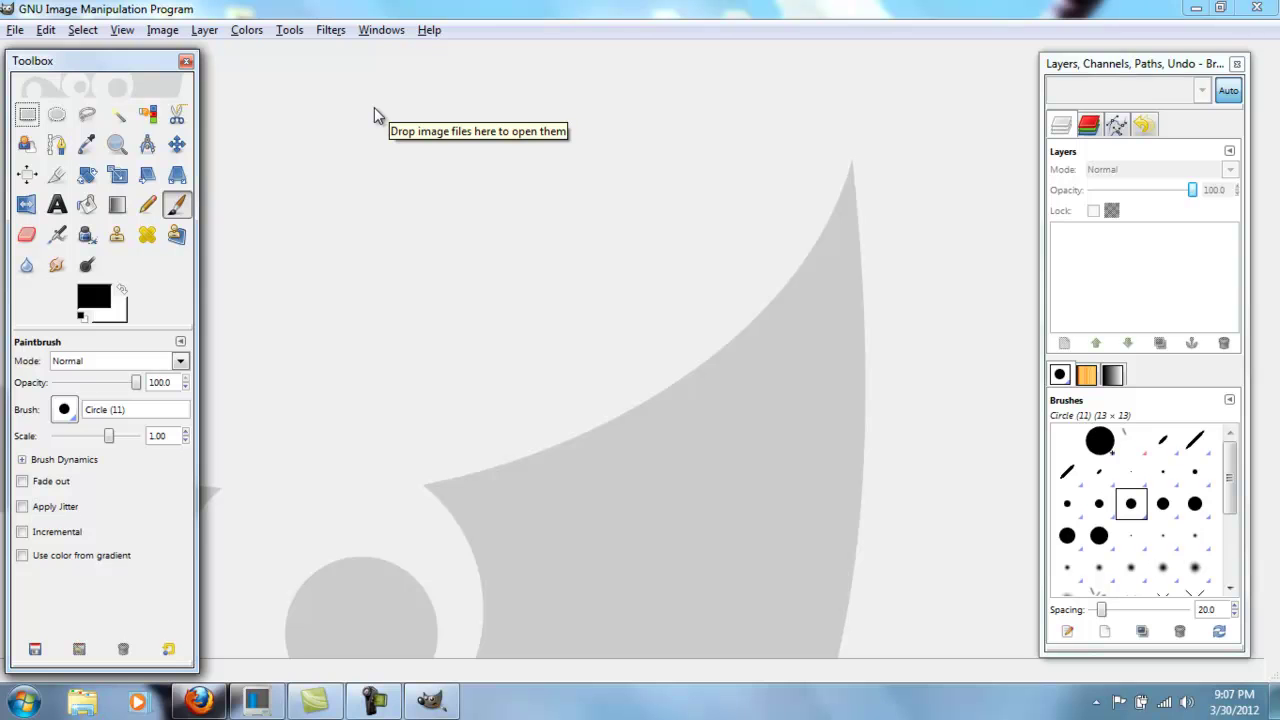
Create a new blank image 1000 × 1000 pixels, keeping the units in pixels
left_click(15, 32)
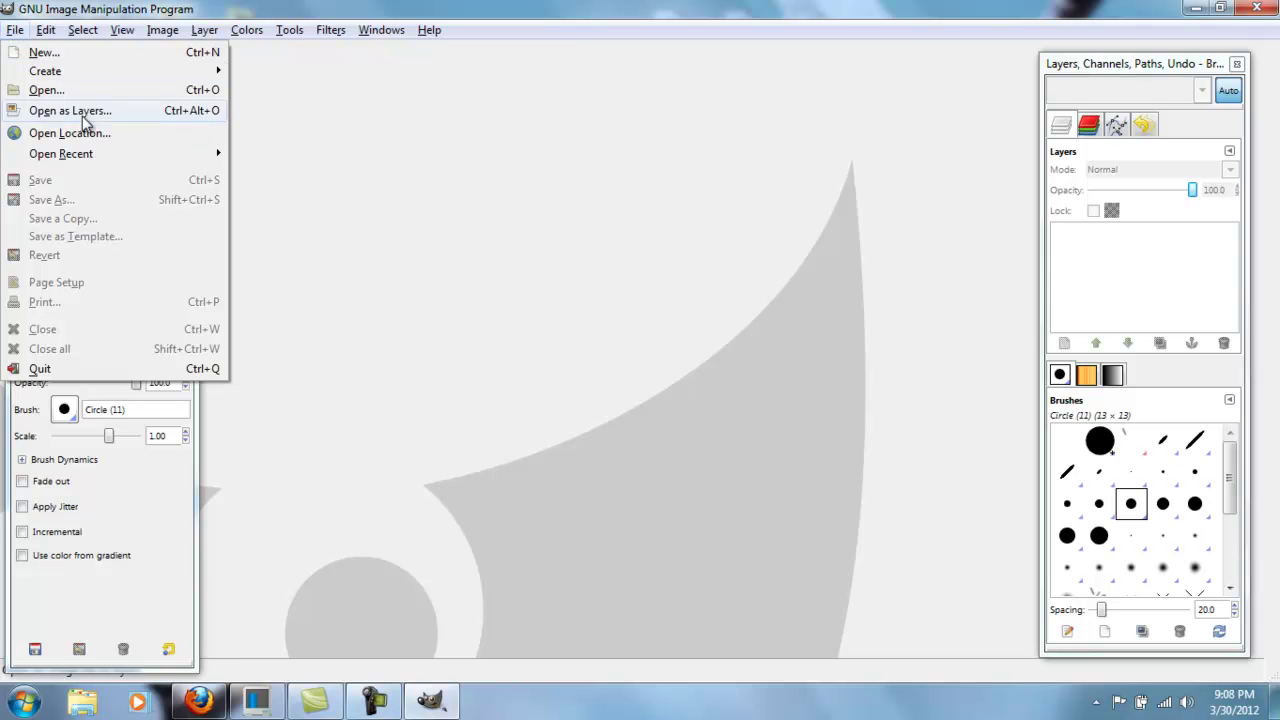
left_click(91, 56)
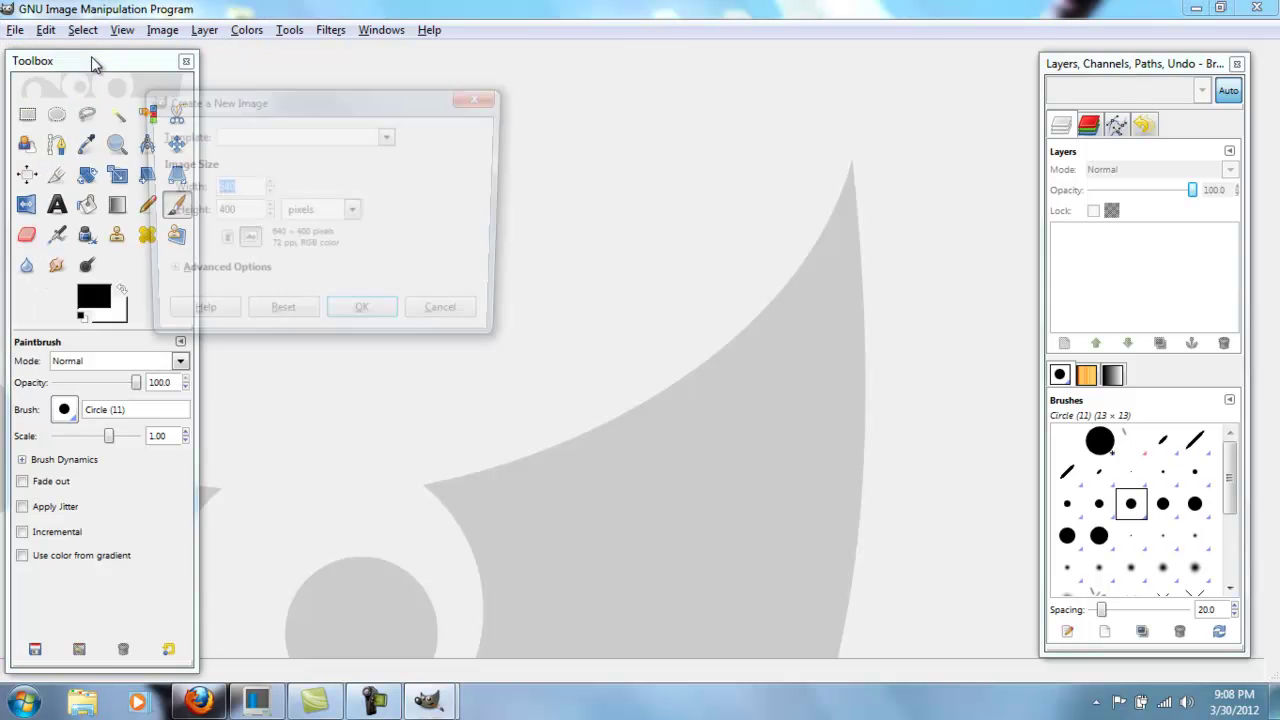
left_click_drag(291, 105, 379, 106)
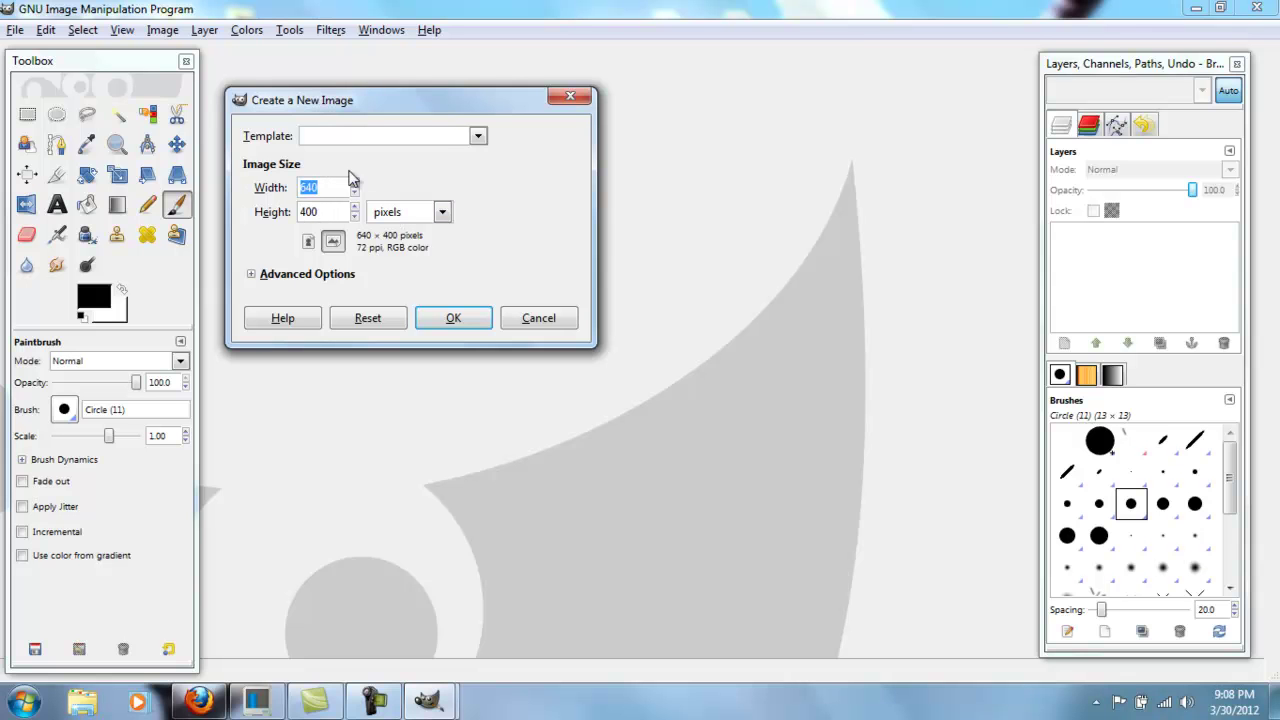
type("1000")
key("Tab")
type("1000")
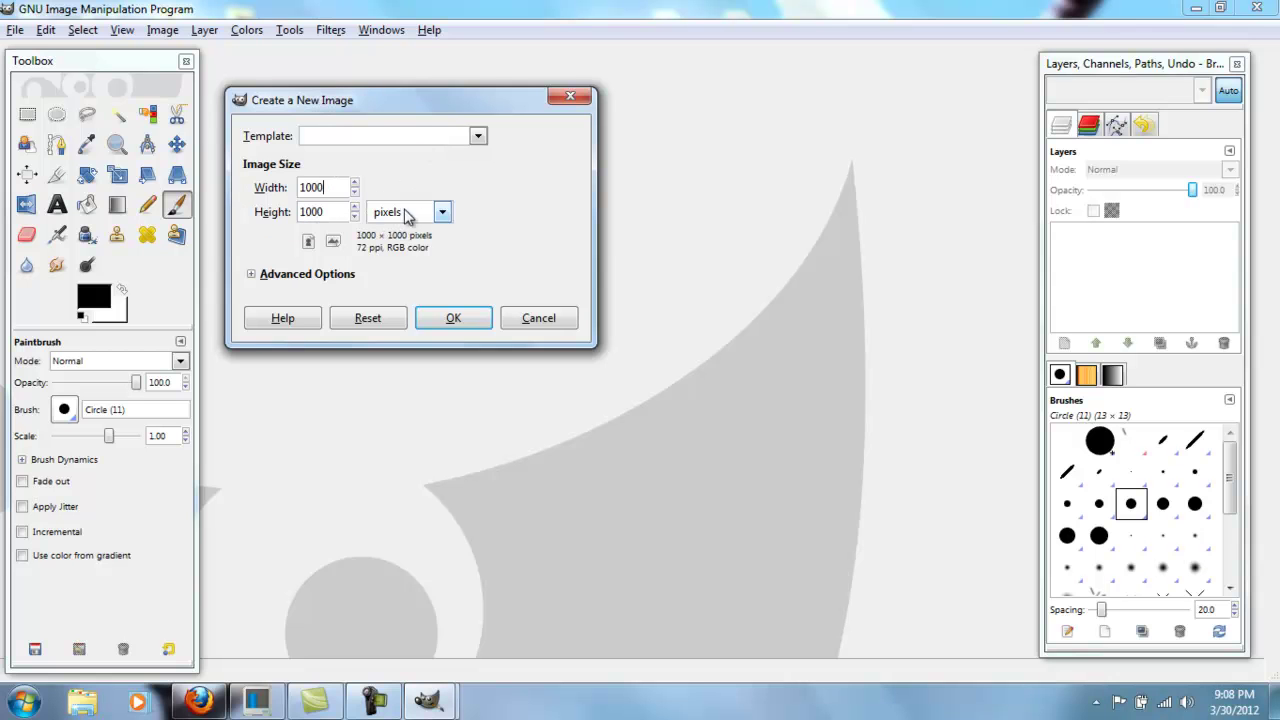
left_click(418, 215)
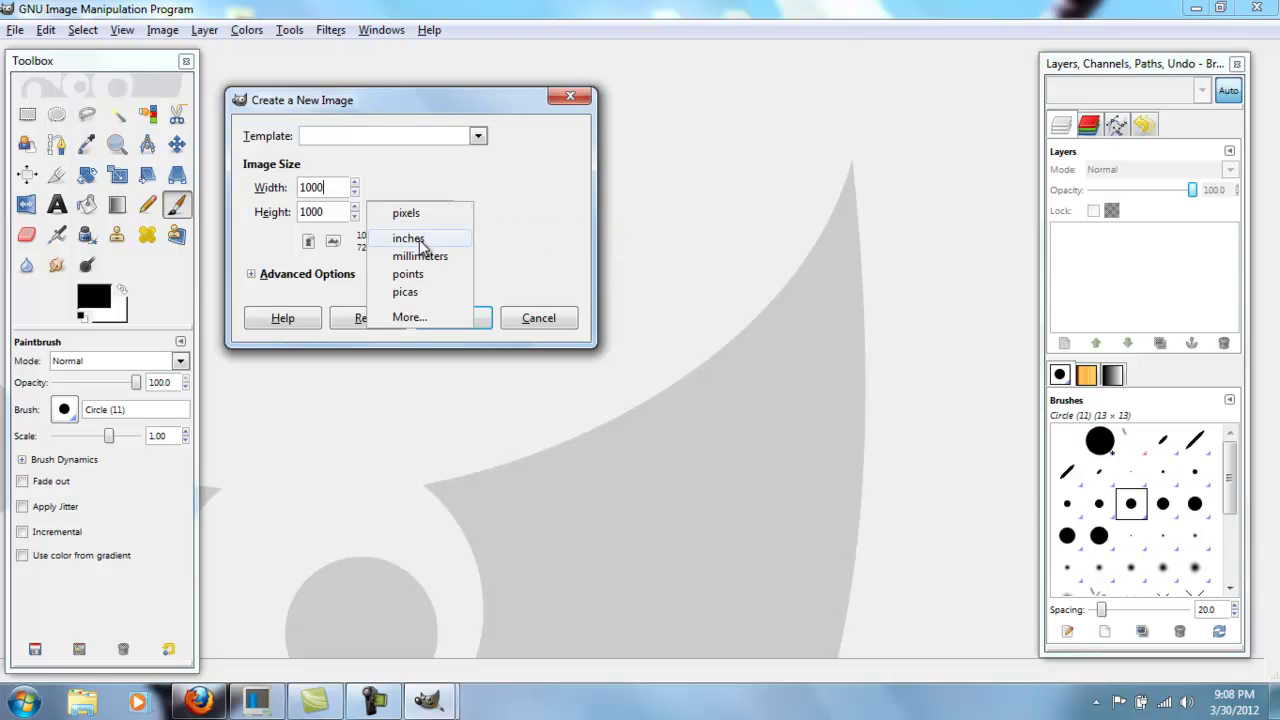
left_click(412, 240)
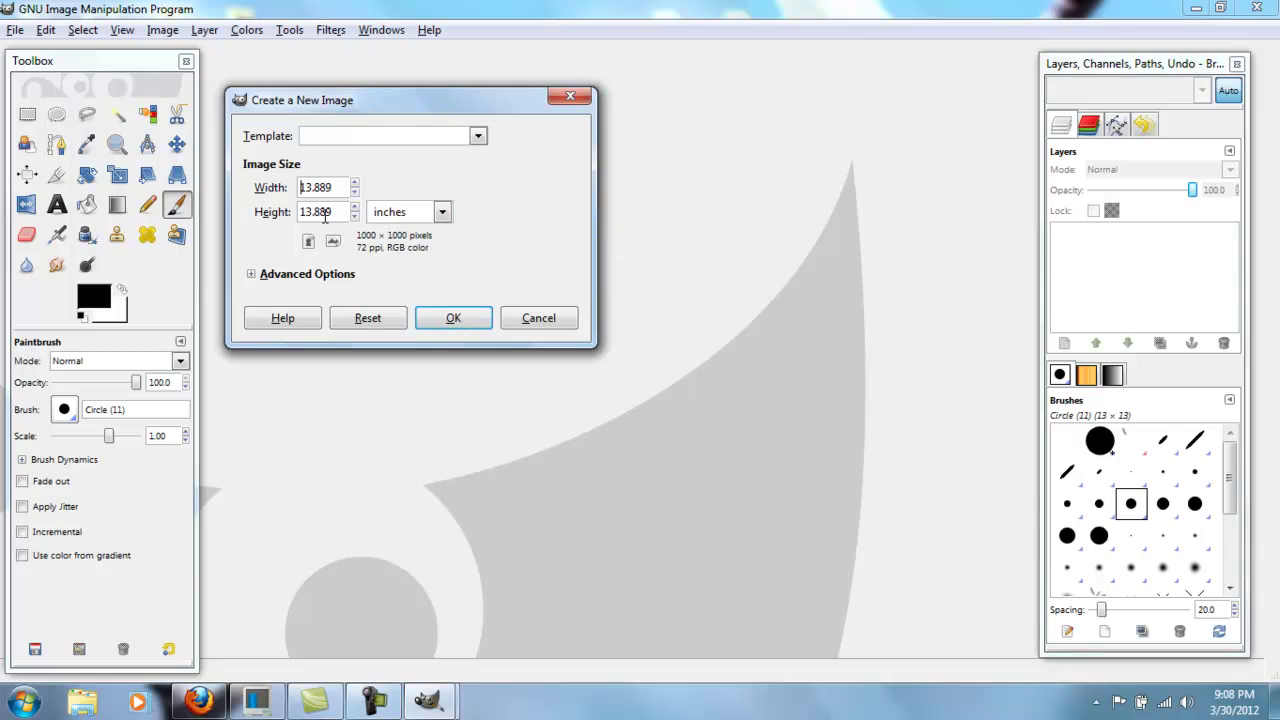
left_click(414, 218)
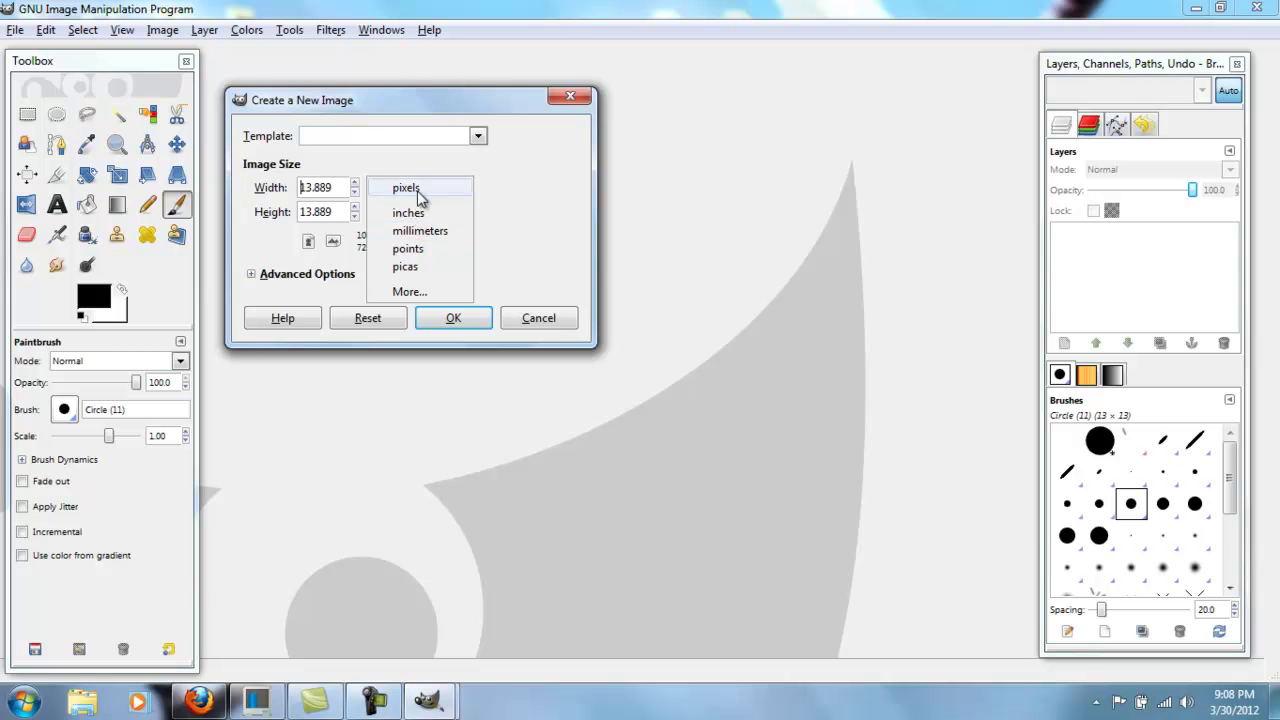
left_click(418, 191)
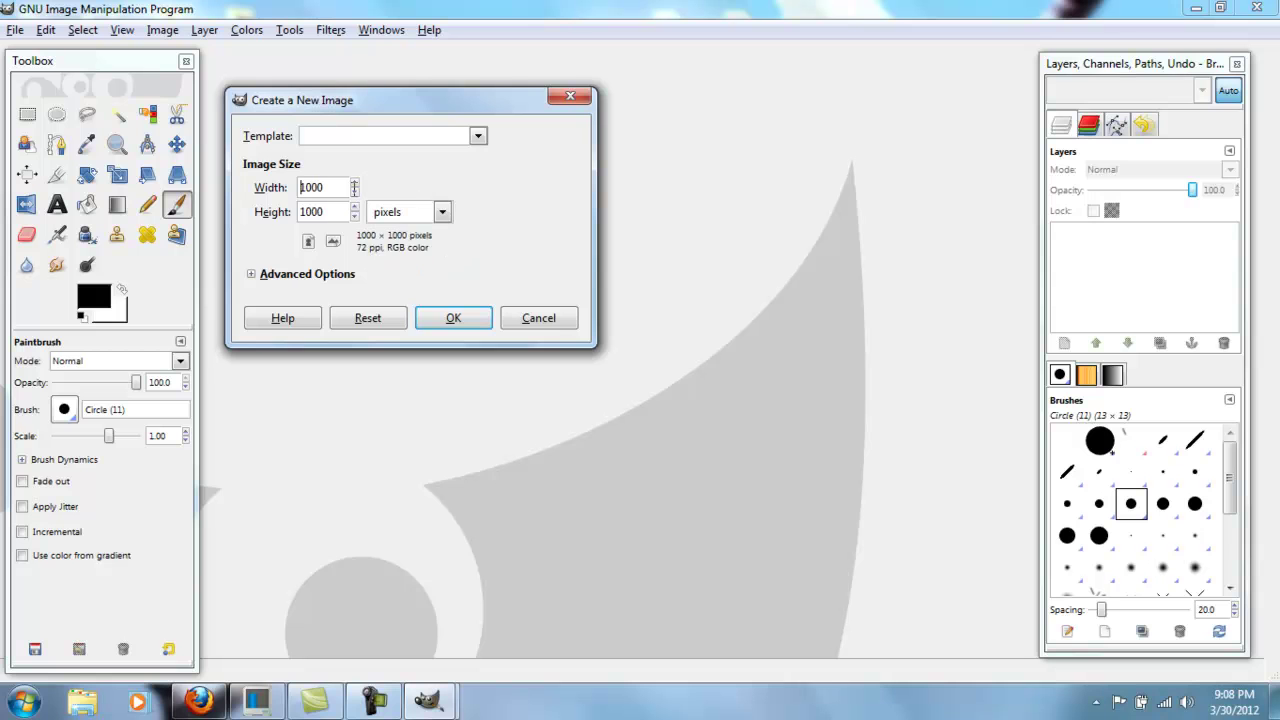
left_click(453, 318)
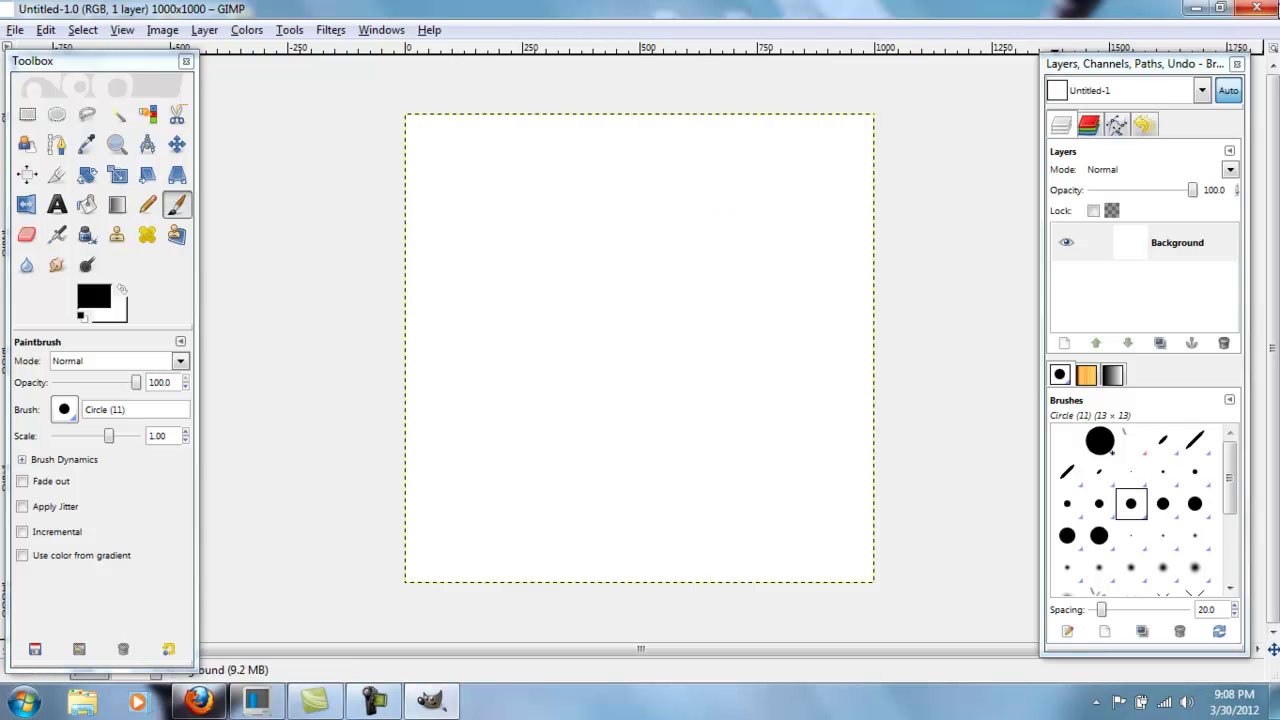
Close the blank image and maximize the GIMP window
left_click(1257, 9)
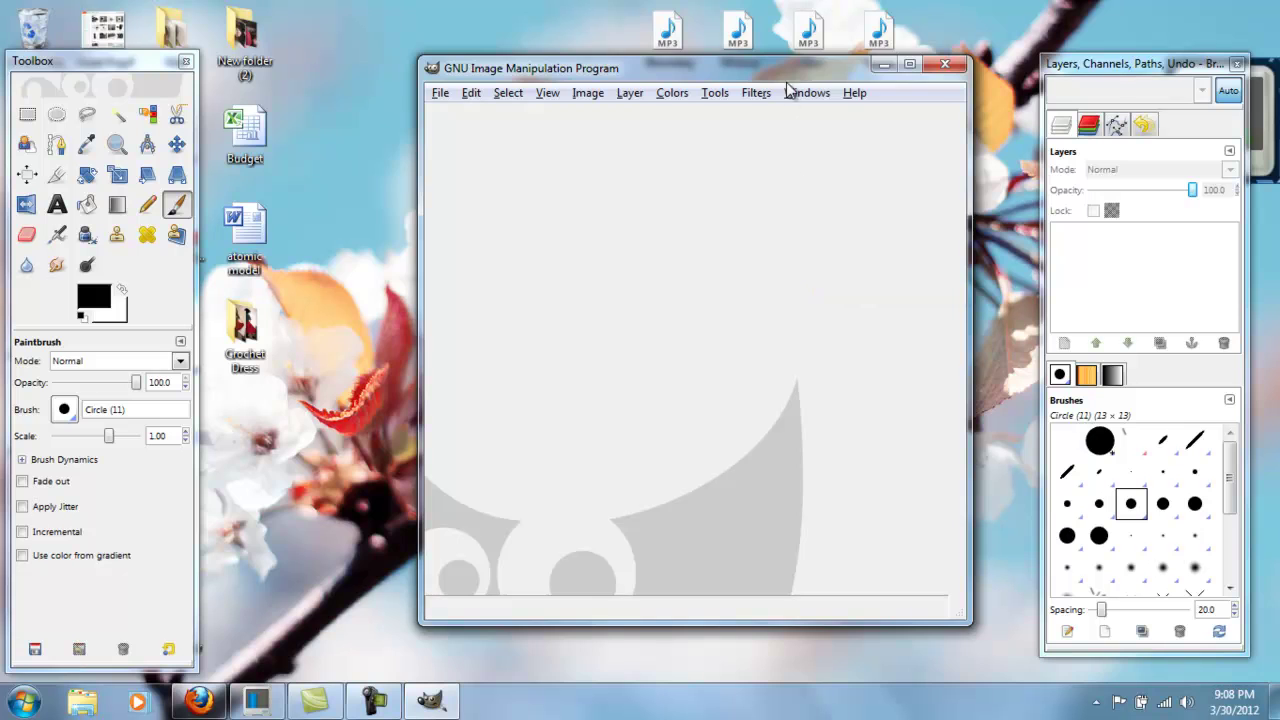
left_click_drag(791, 70, 665, 64)
double_click(664, 62)
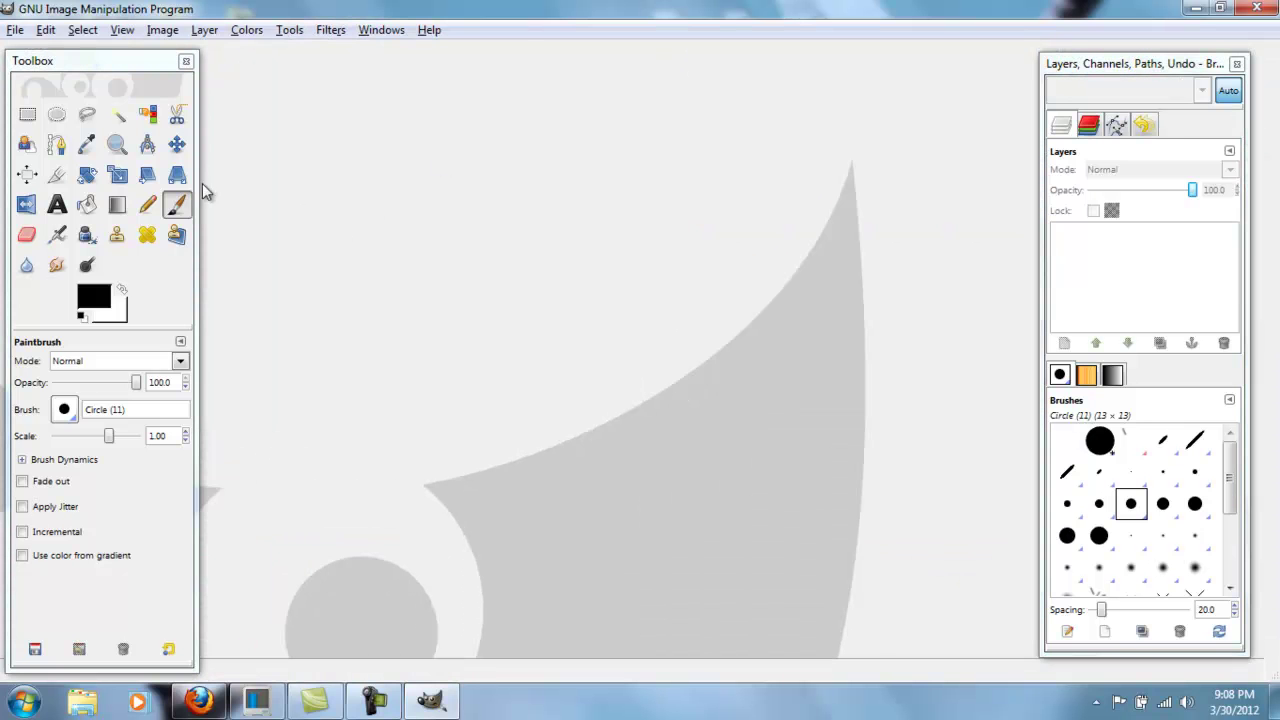
In the Open Image dialog, browse into Documents > Etsy > Earrings > Done
left_click(16, 30)
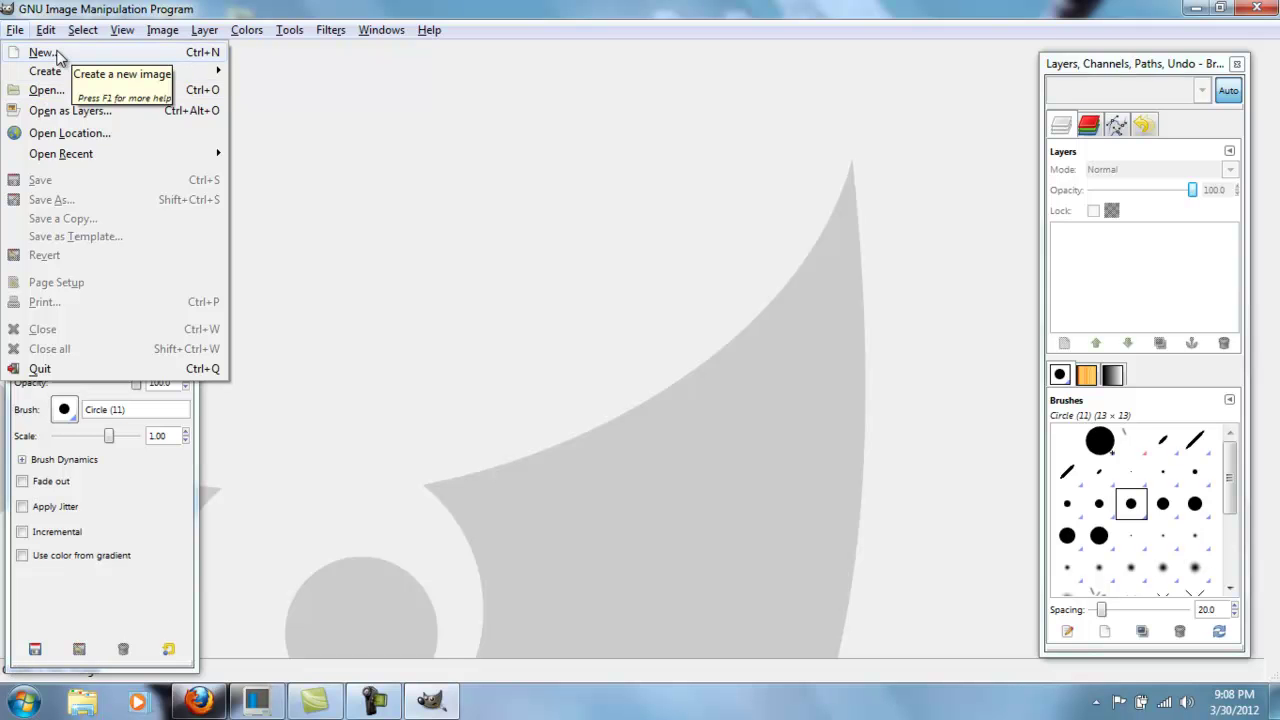
left_click(98, 92)
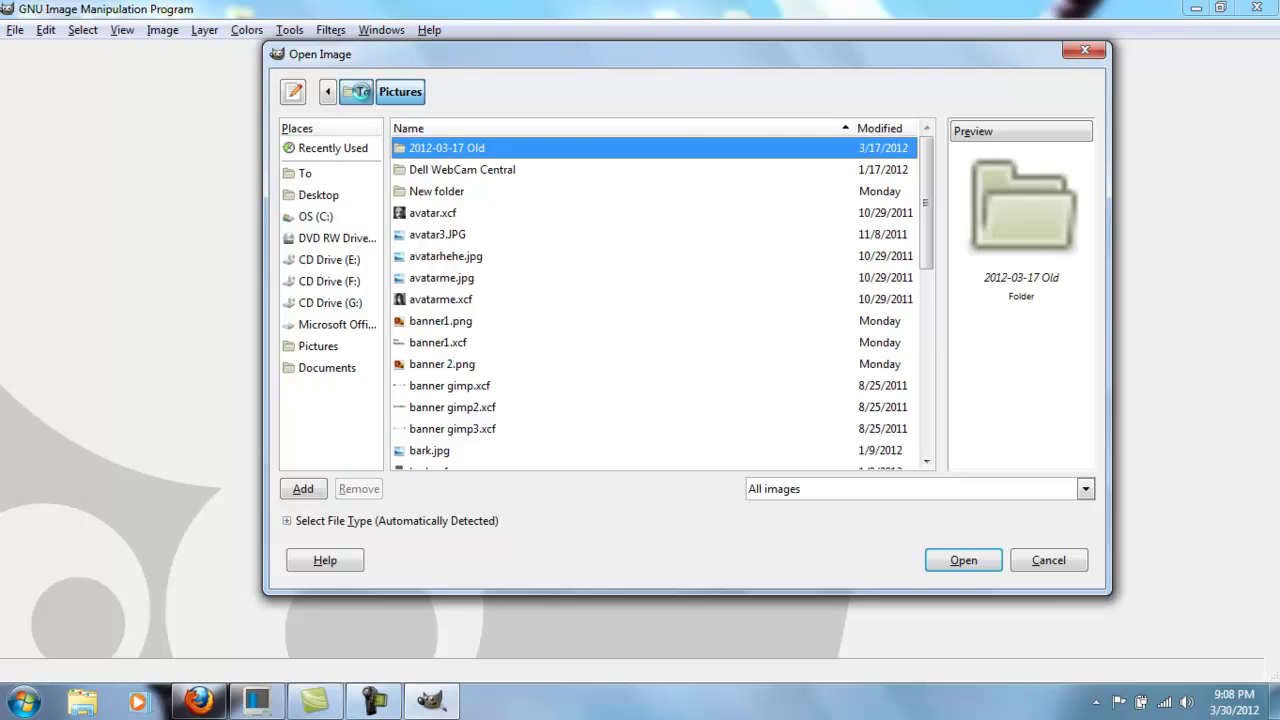
left_click(360, 92)
double_click(462, 236)
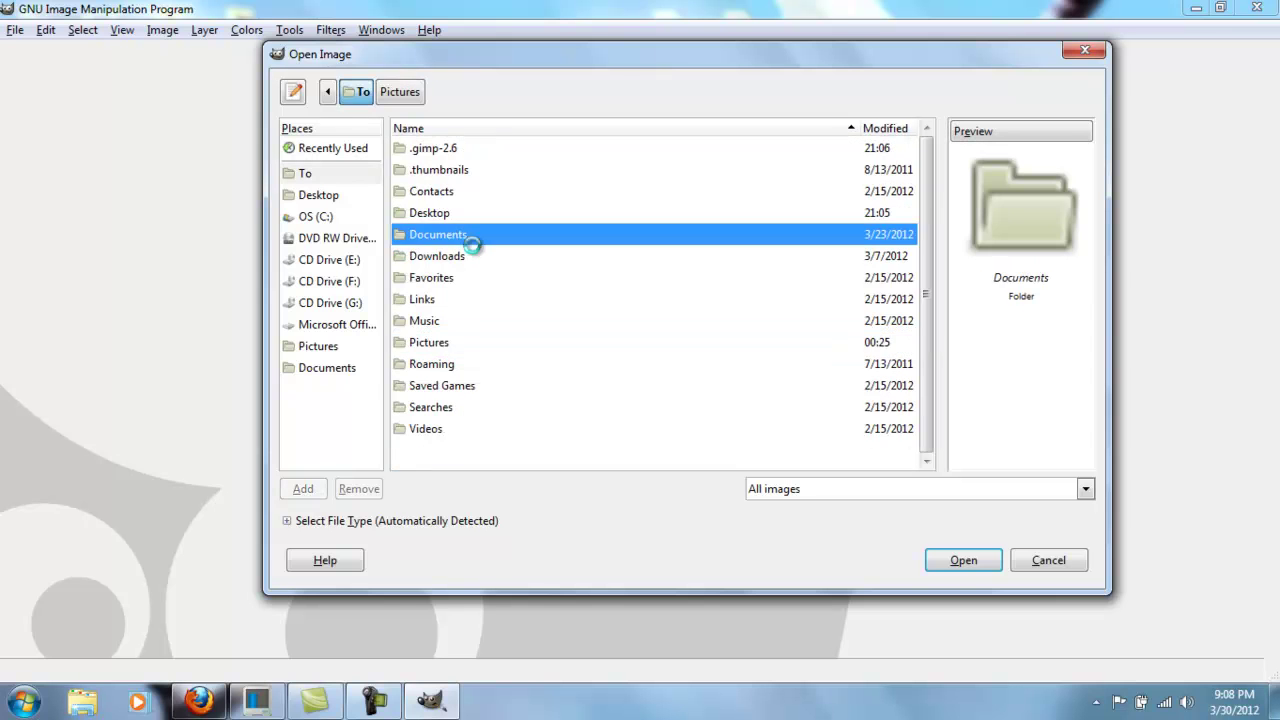
left_click(358, 92)
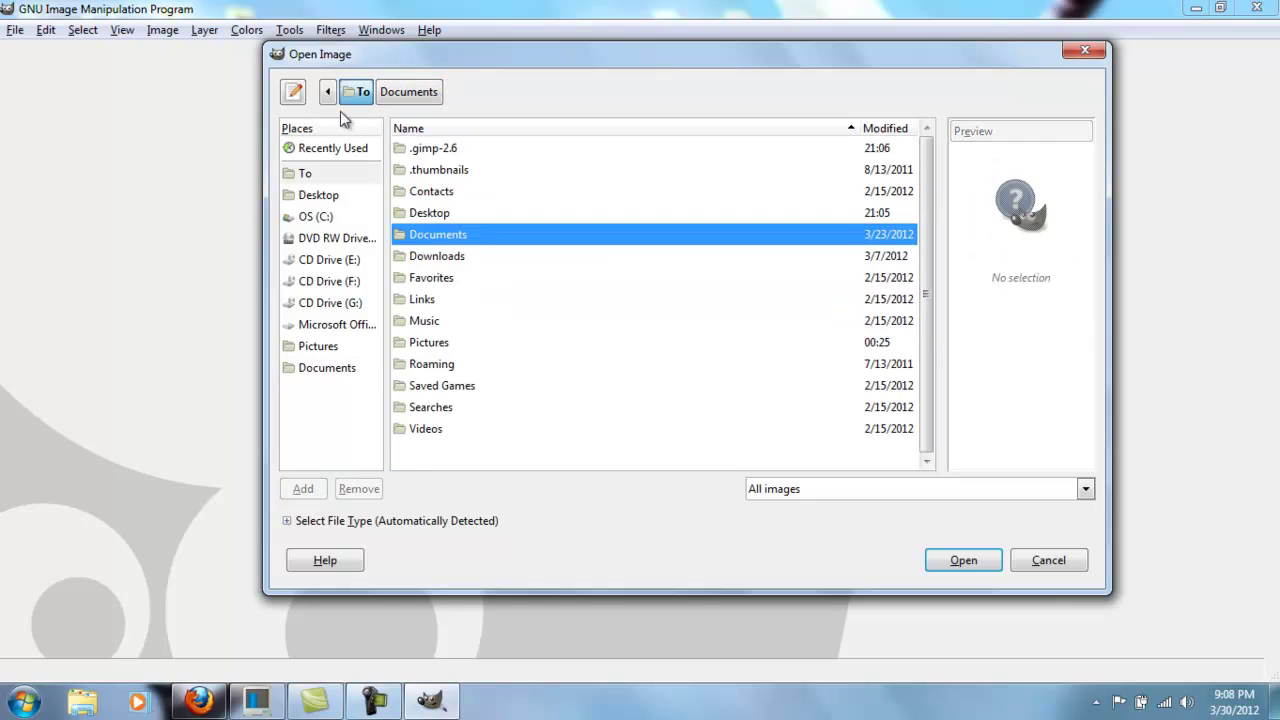
double_click(441, 244)
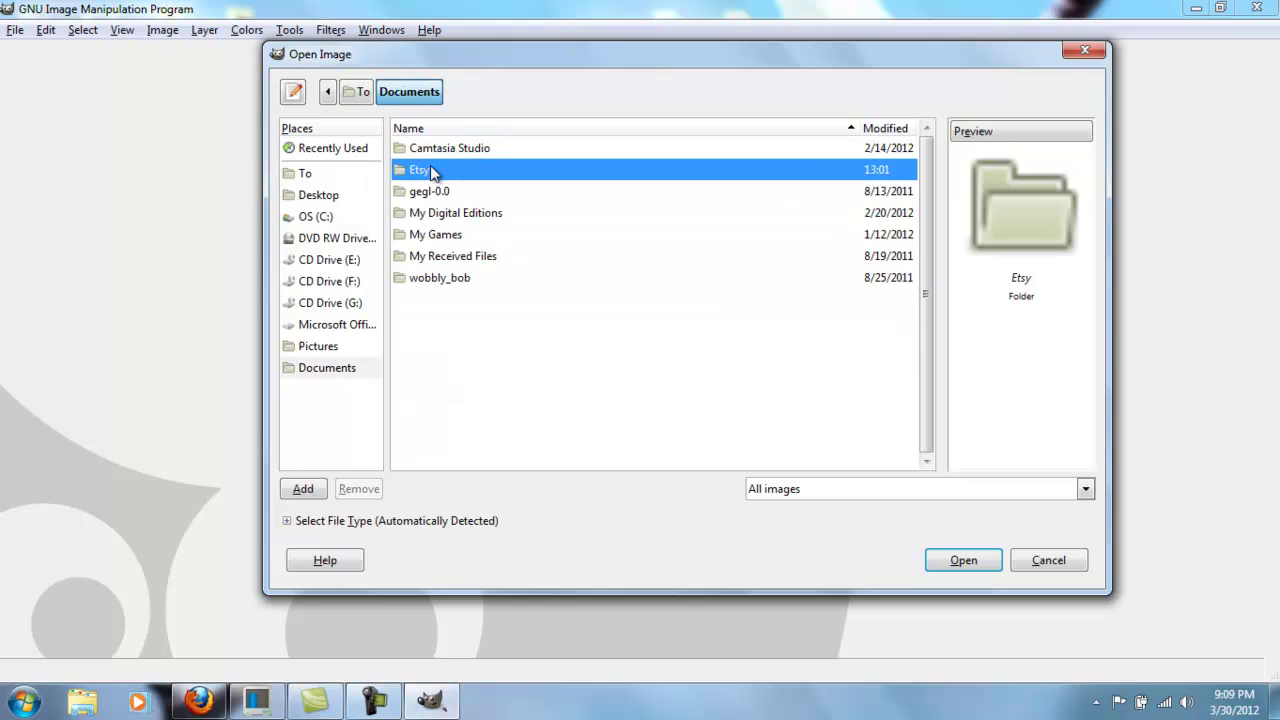
double_click(431, 170)
double_click(433, 172)
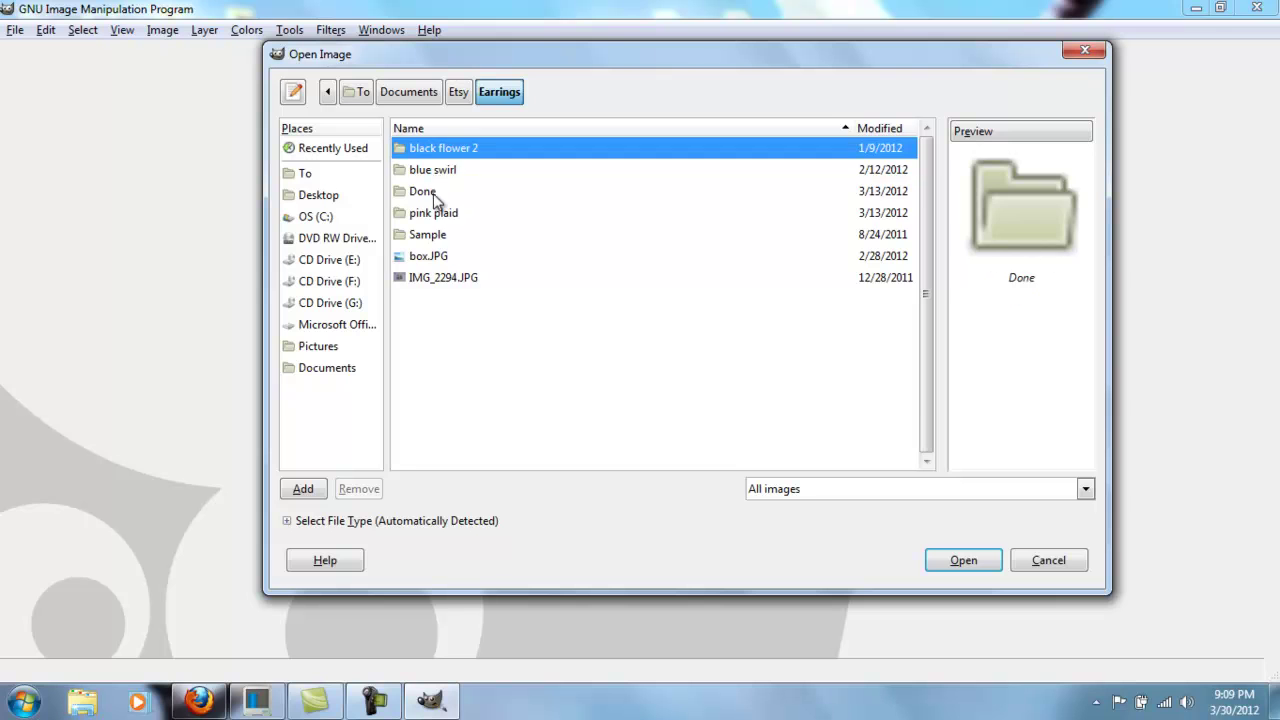
double_click(434, 193)
Open ethnic stripe full.JPG from the Ethnic Stripe folder
scroll(533, 342, "down", 5)
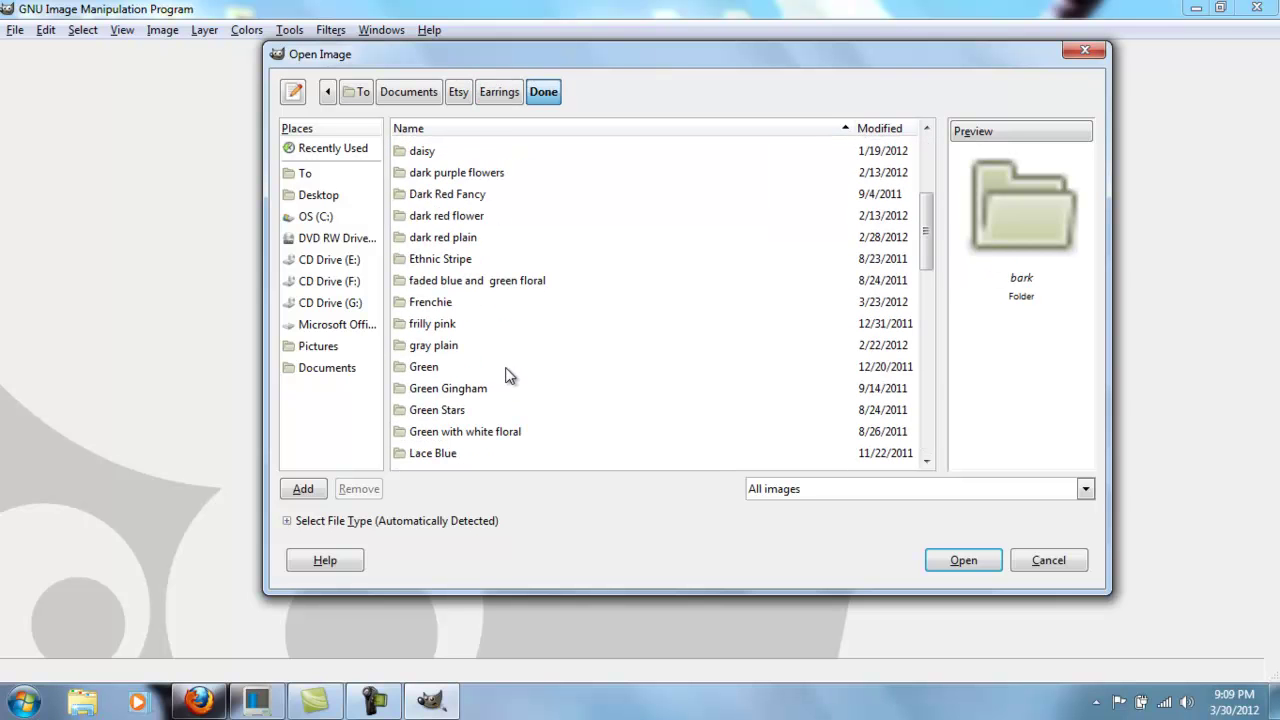
scroll(491, 370, "up", 5)
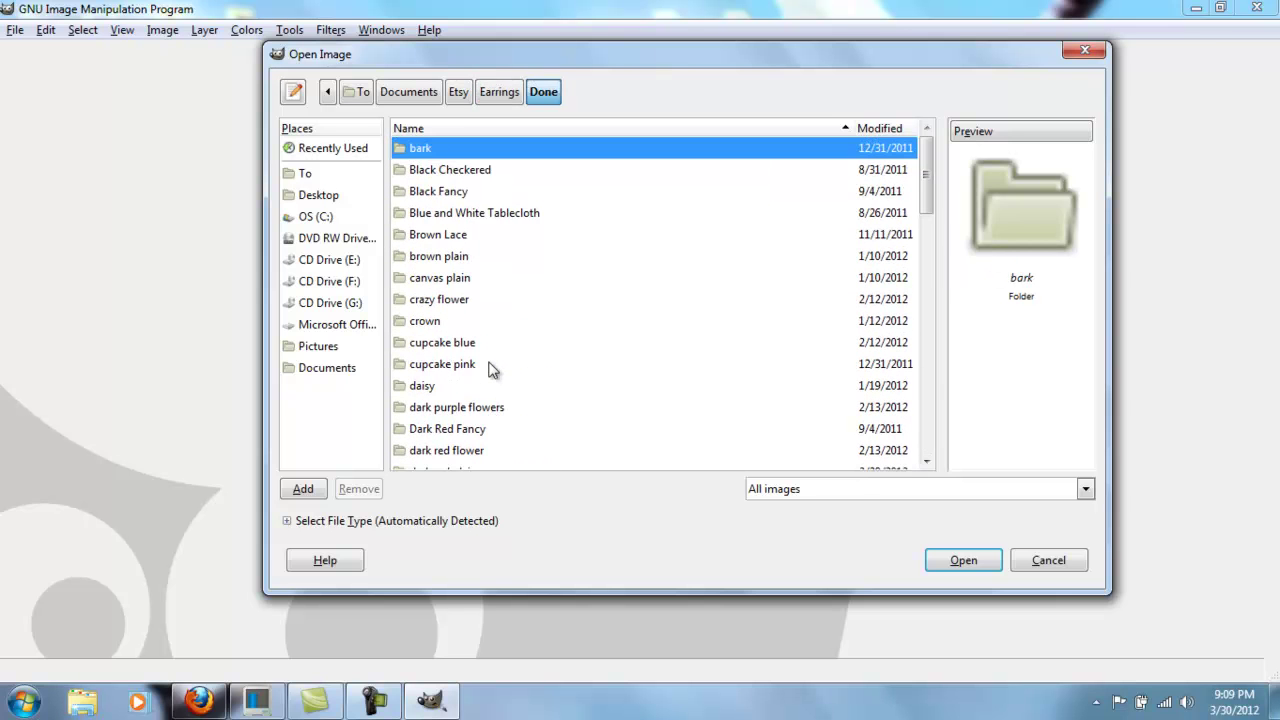
scroll(491, 370, "down", 2)
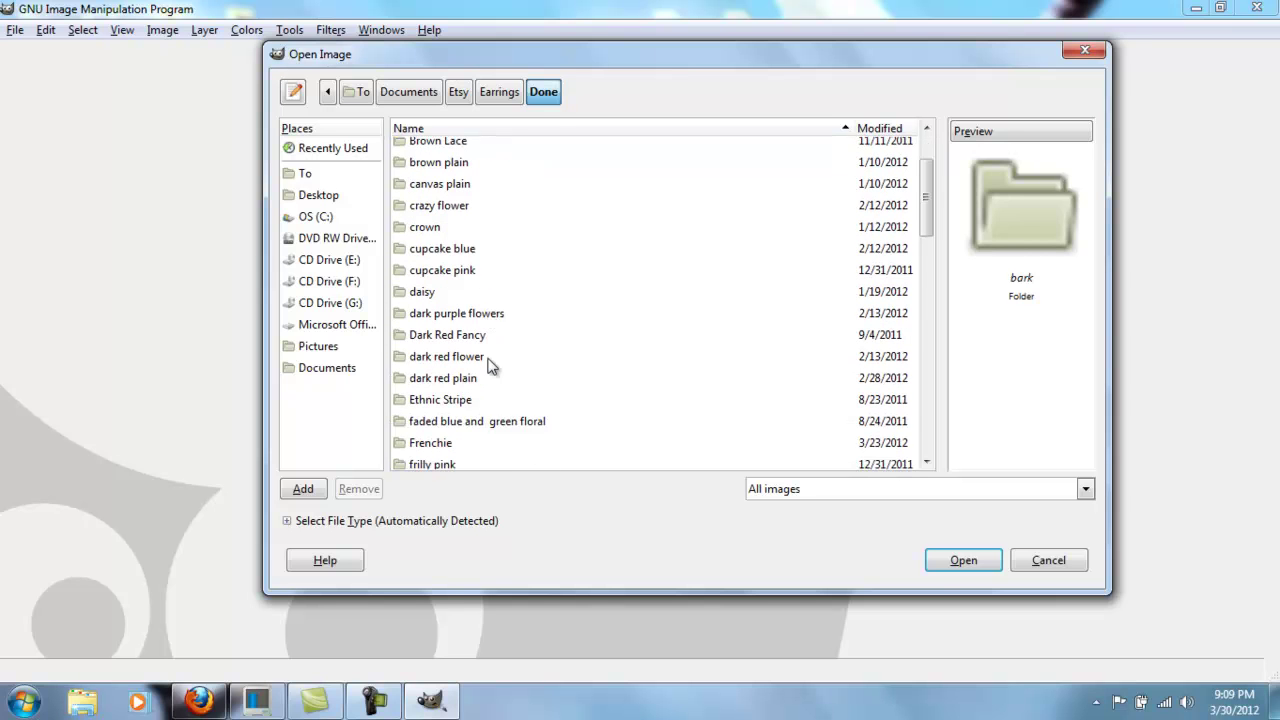
scroll(467, 418, "down", 3)
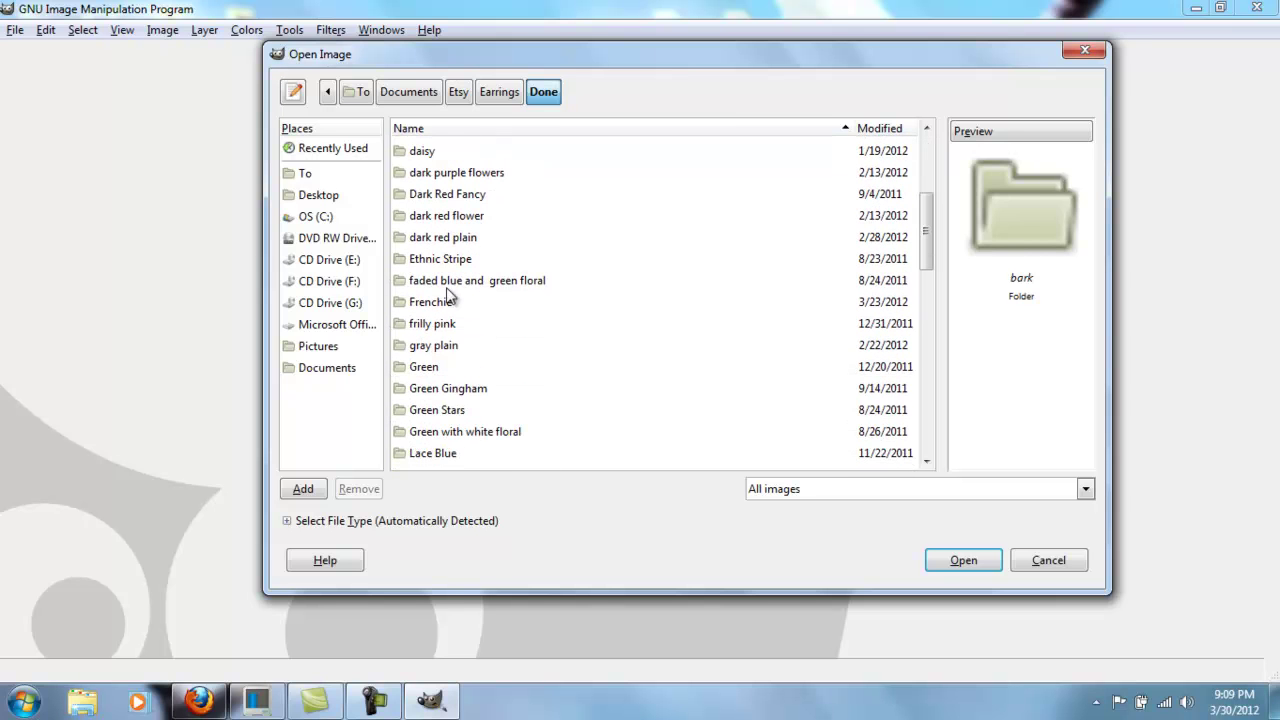
double_click(459, 262)
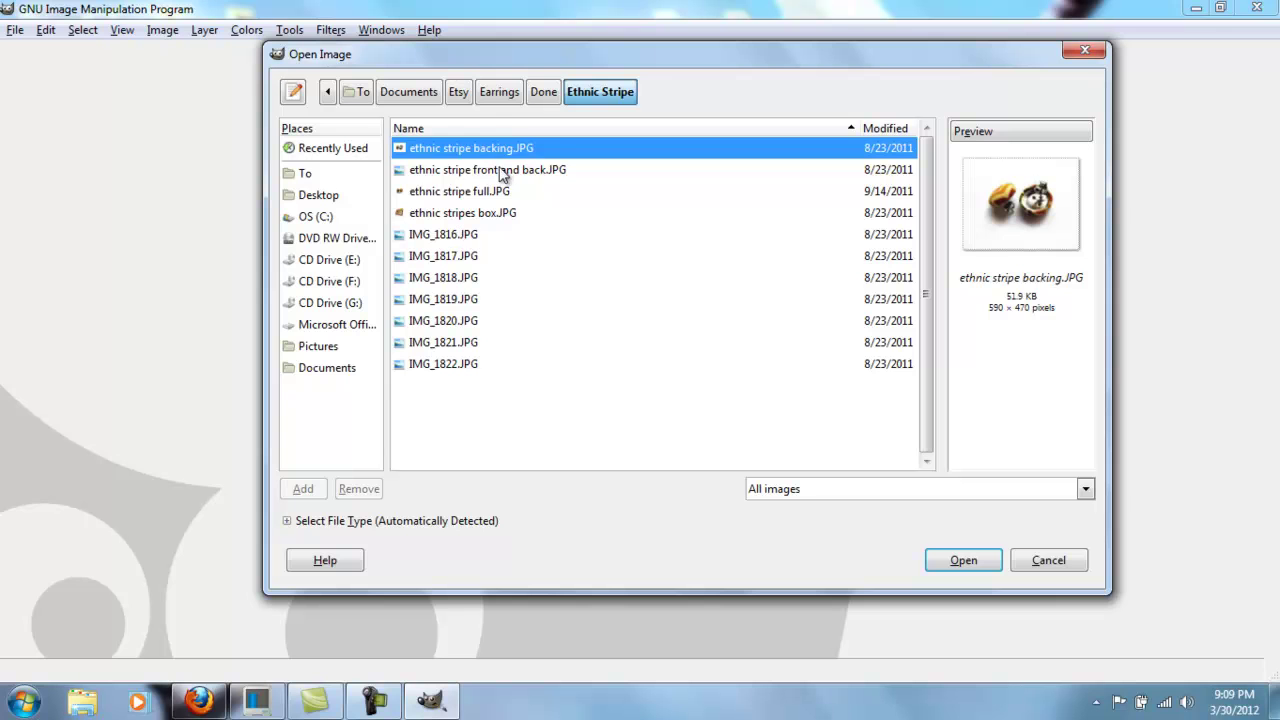
left_click(502, 172)
left_click(504, 195)
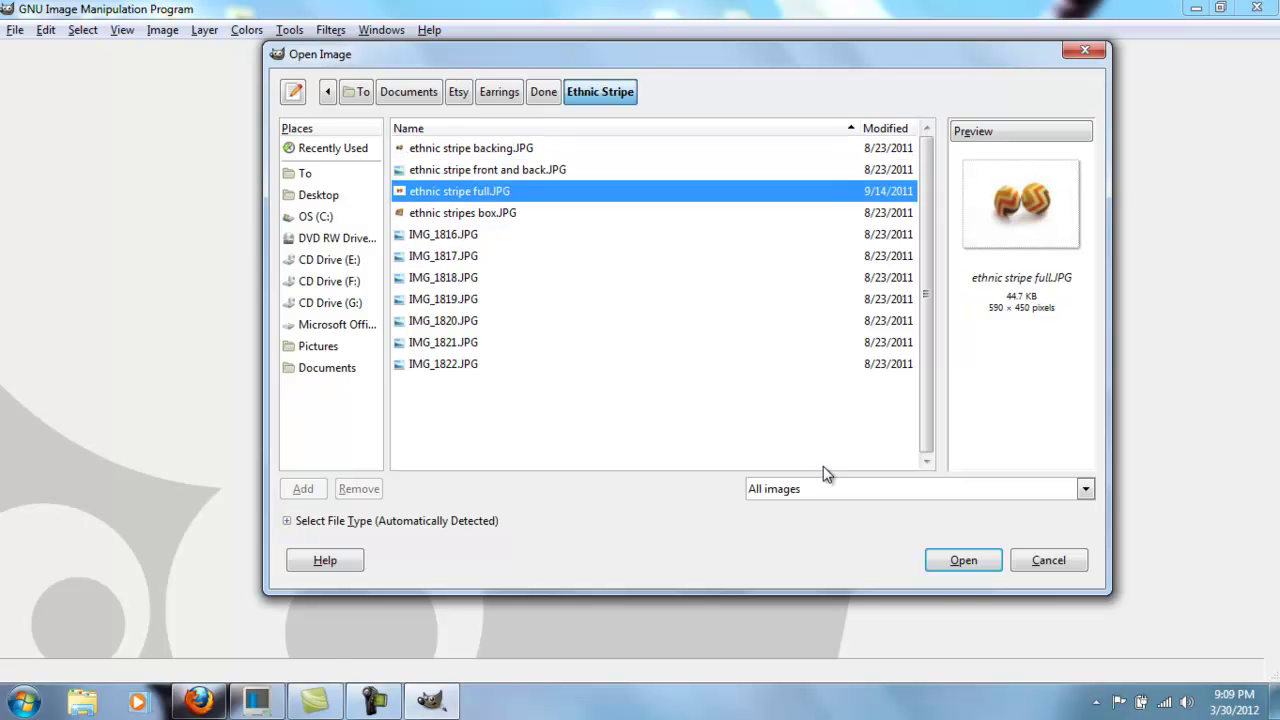
left_click(964, 560)
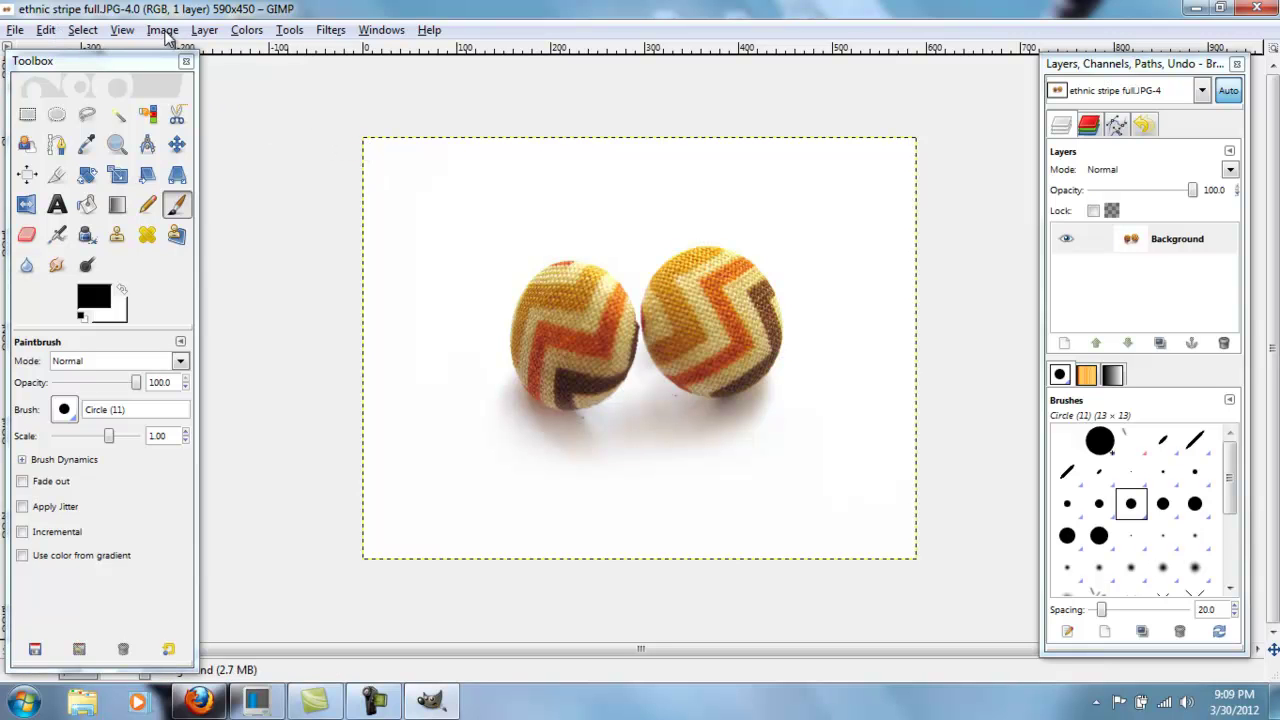
Look through the Edit menu, then bring up the Image menu with Scale Image
left_click(50, 31)
mouse_move(150, 38)
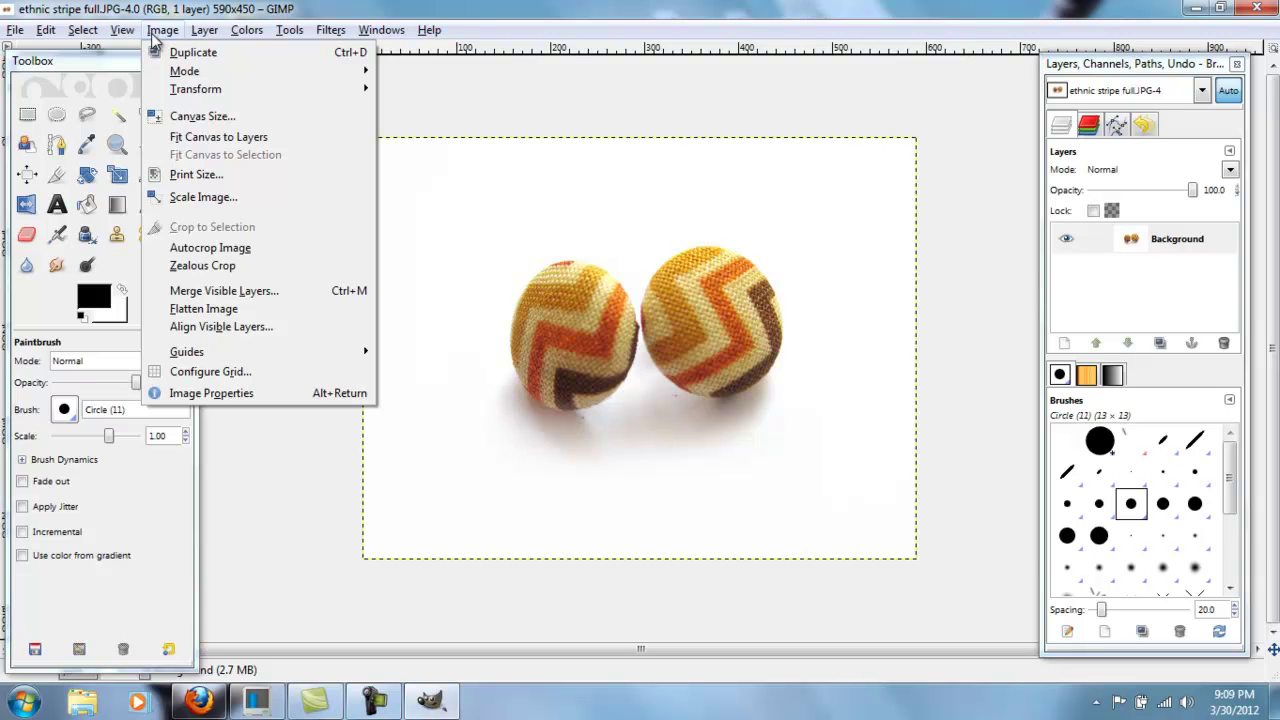
left_click(150, 40)
left_click(168, 32)
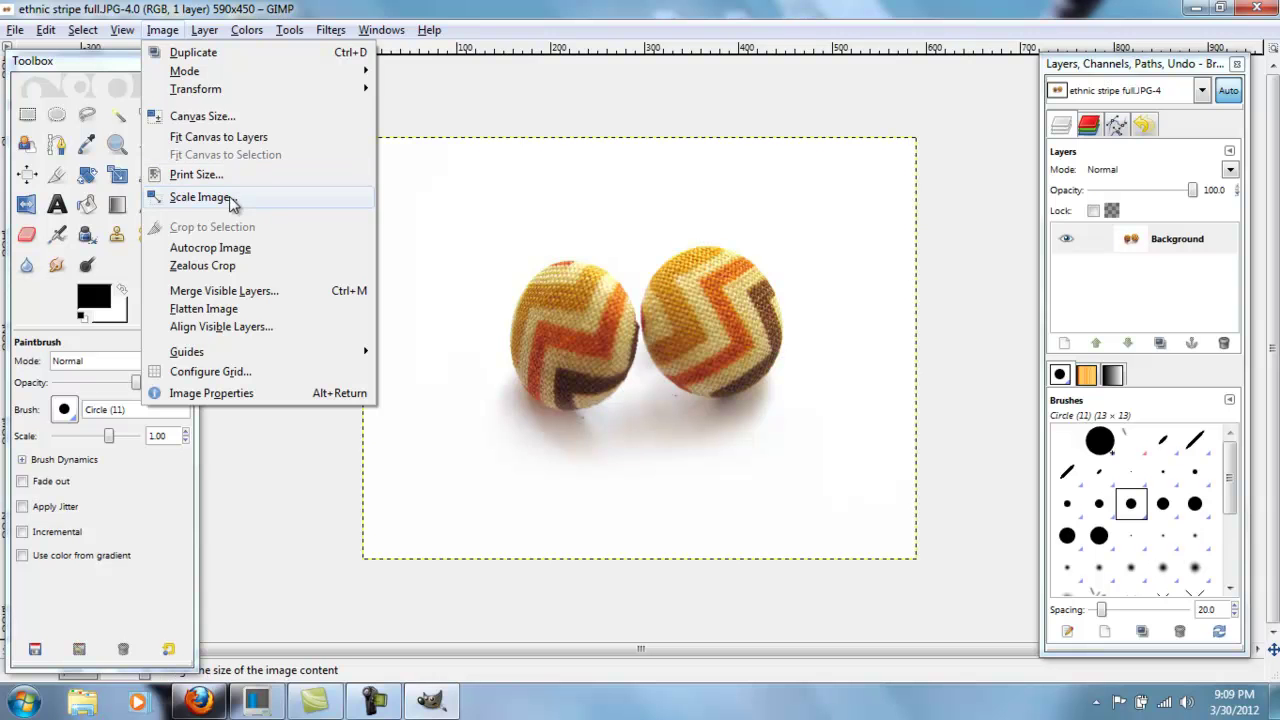
Scale the earring photo proportionally to width 200, height 153 pixels
left_click(280, 201)
left_click_drag(310, 124, 212, 30)
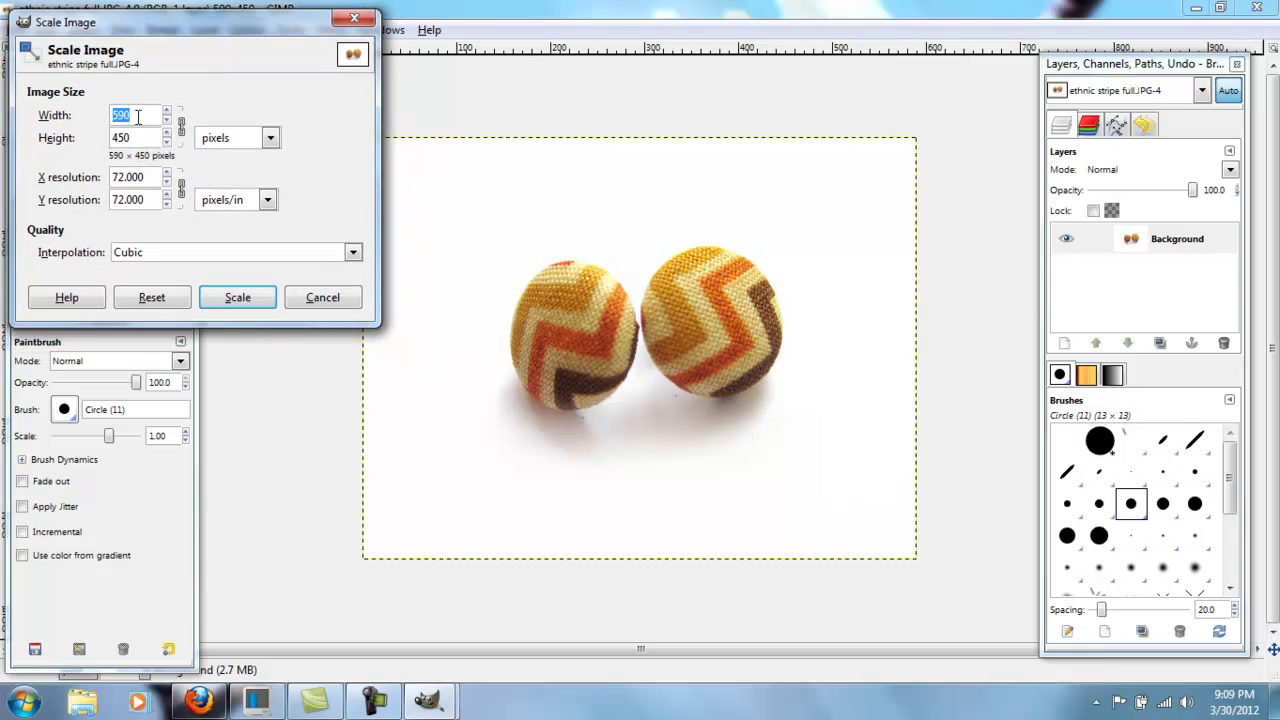
left_click(147, 197)
double_click(136, 116)
type("200")
left_click(139, 138)
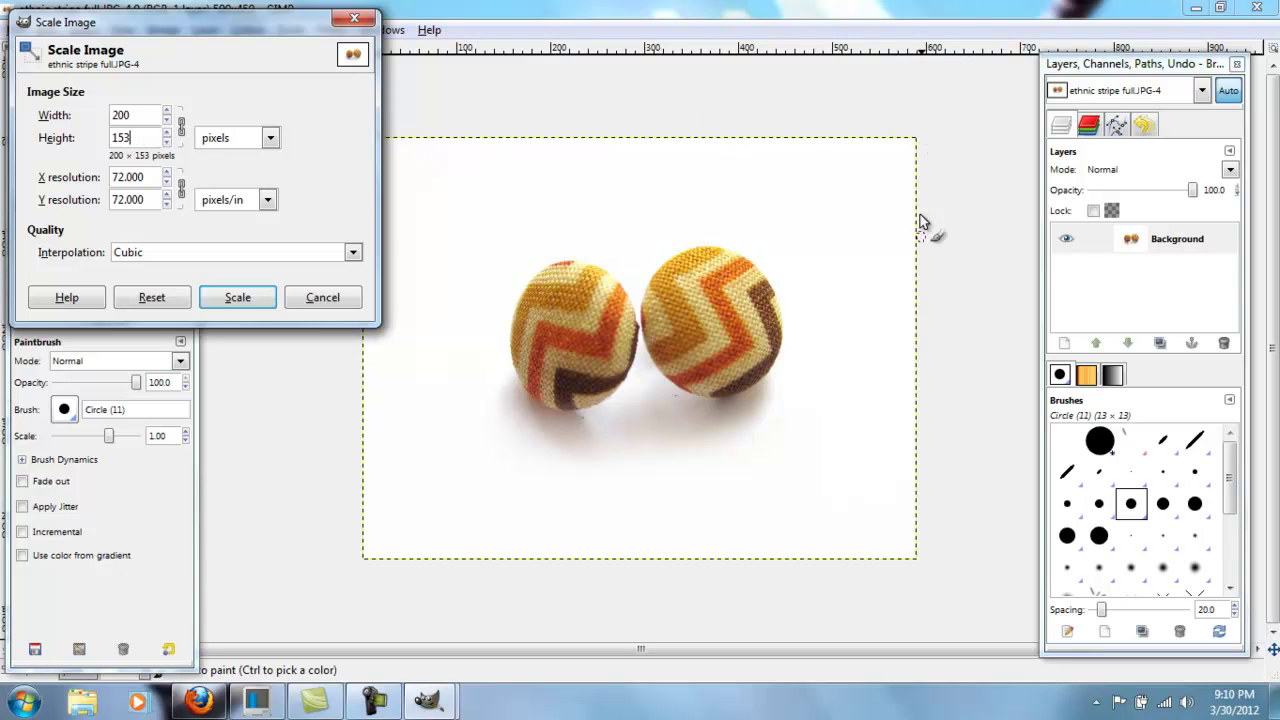
left_click(253, 305)
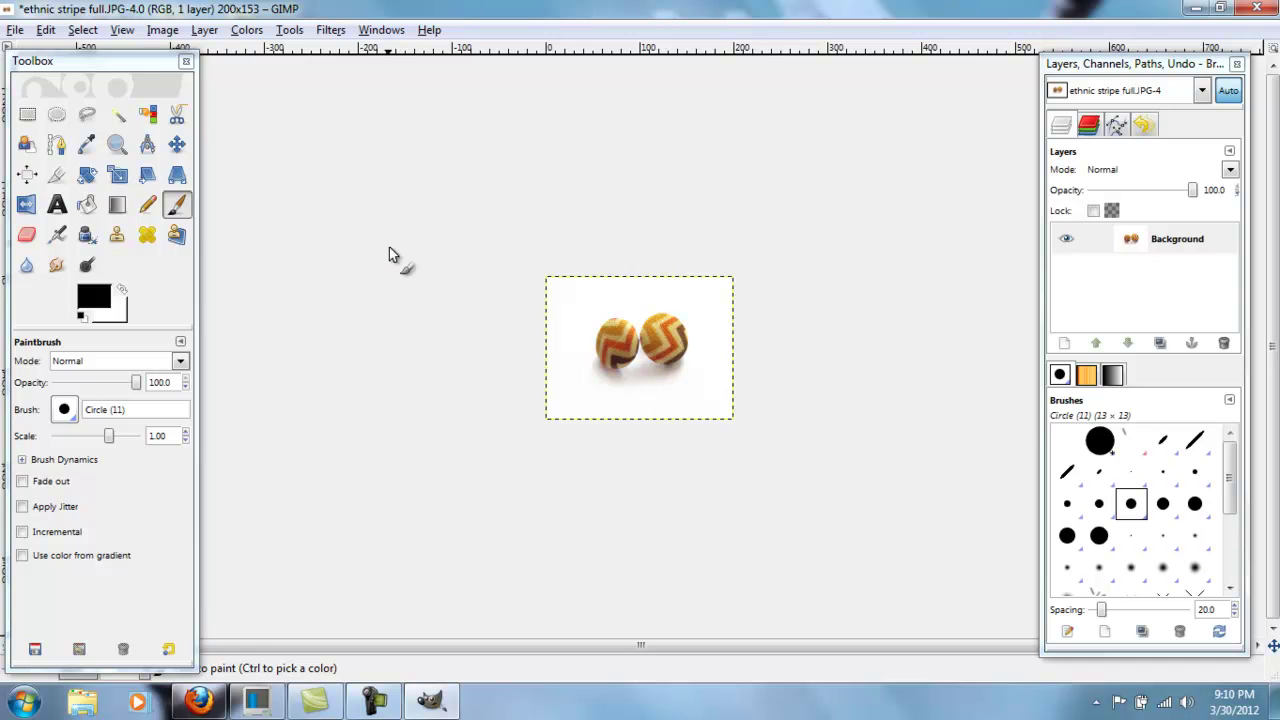
Undo the scaling to restore 590 × 450 pixels, then open the Image menu
left_click(46, 30)
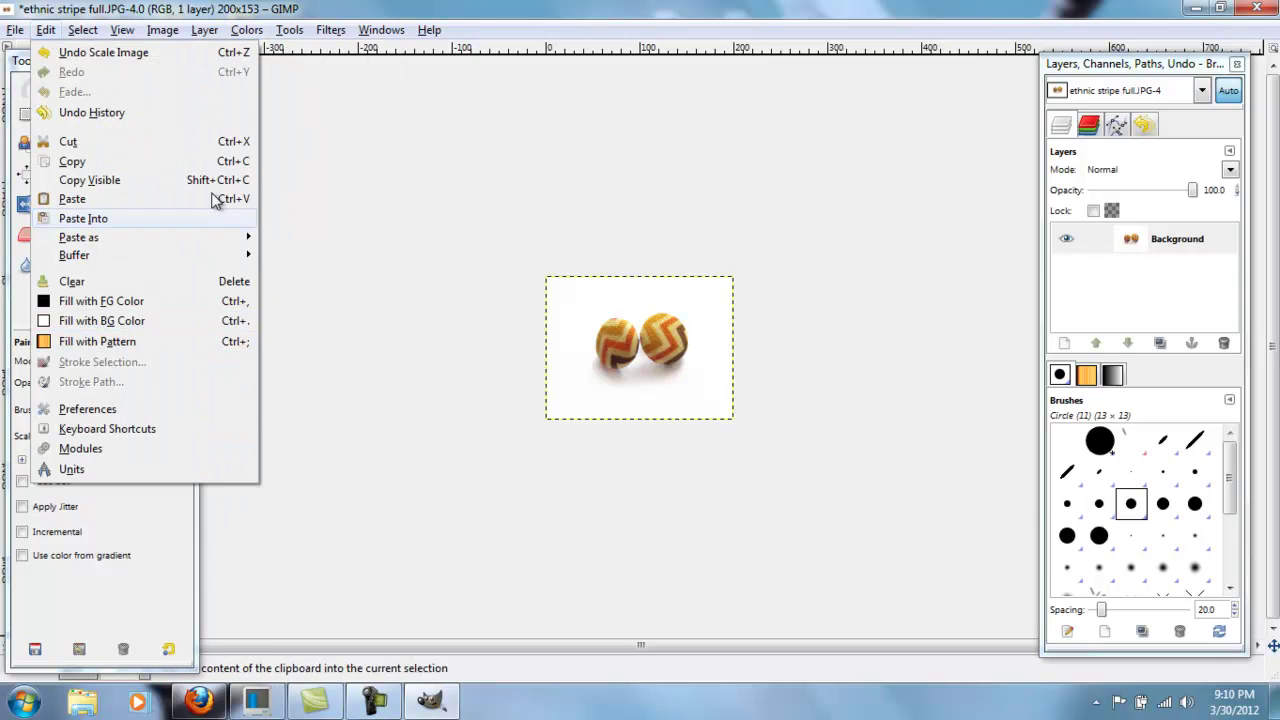
left_click(217, 74)
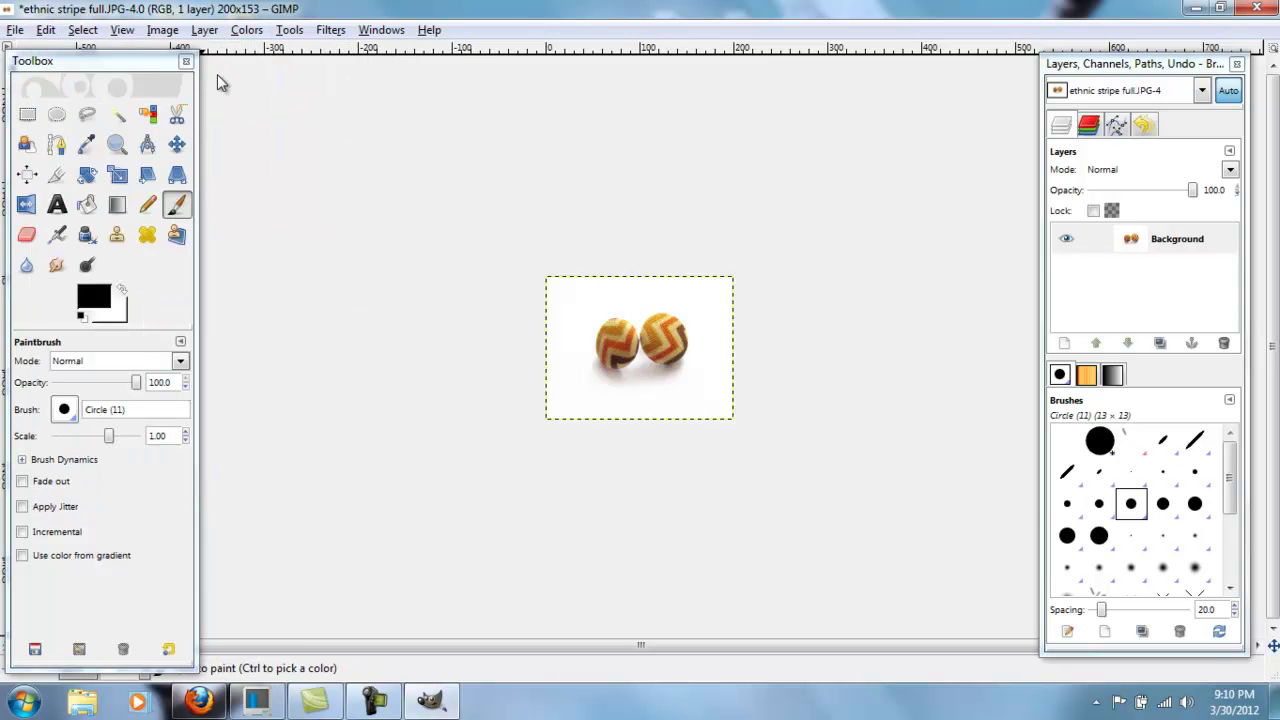
key("ctrl+z")
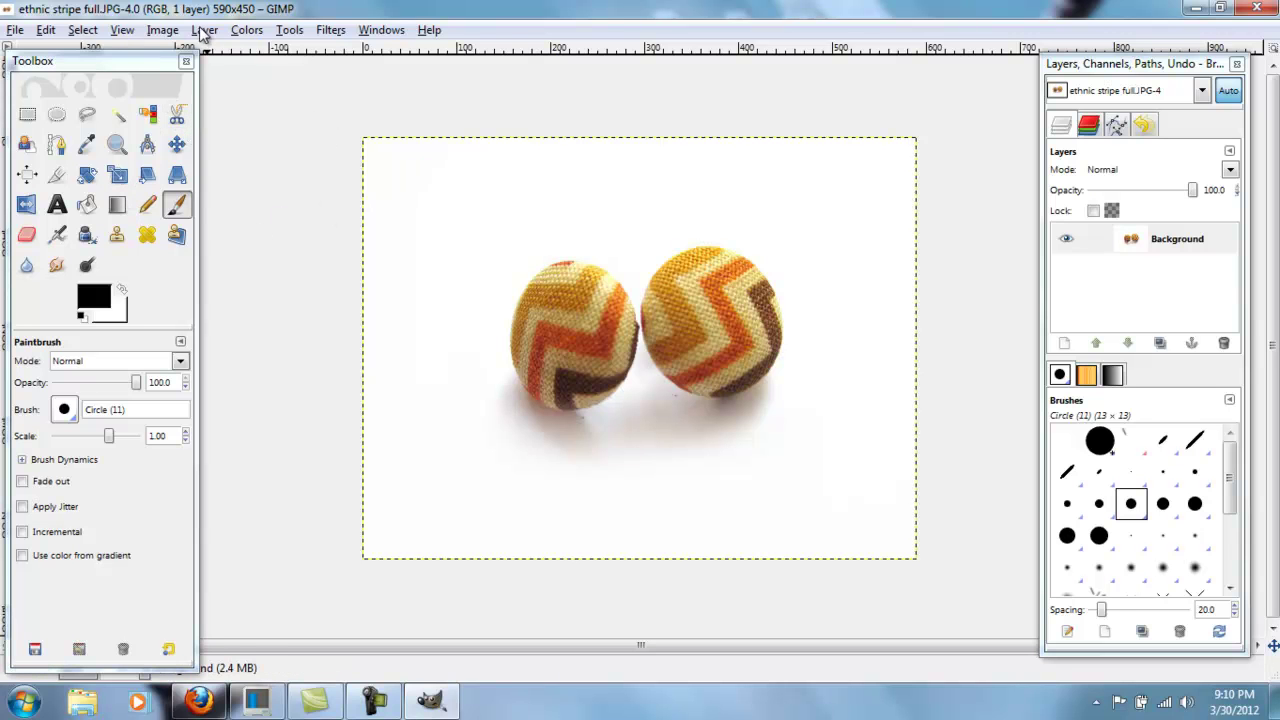
left_click(164, 30)
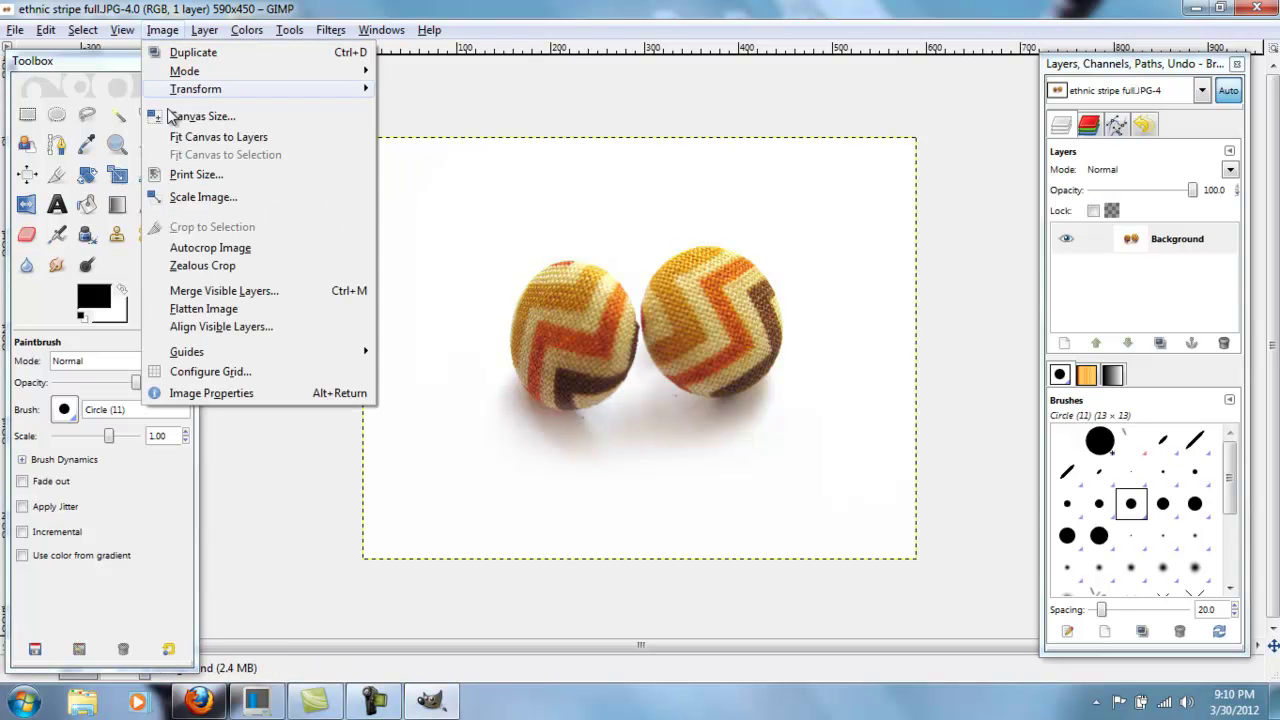
Unlink the width/height chain and scale the photo to 500 × 153 pixels
left_click(204, 197)
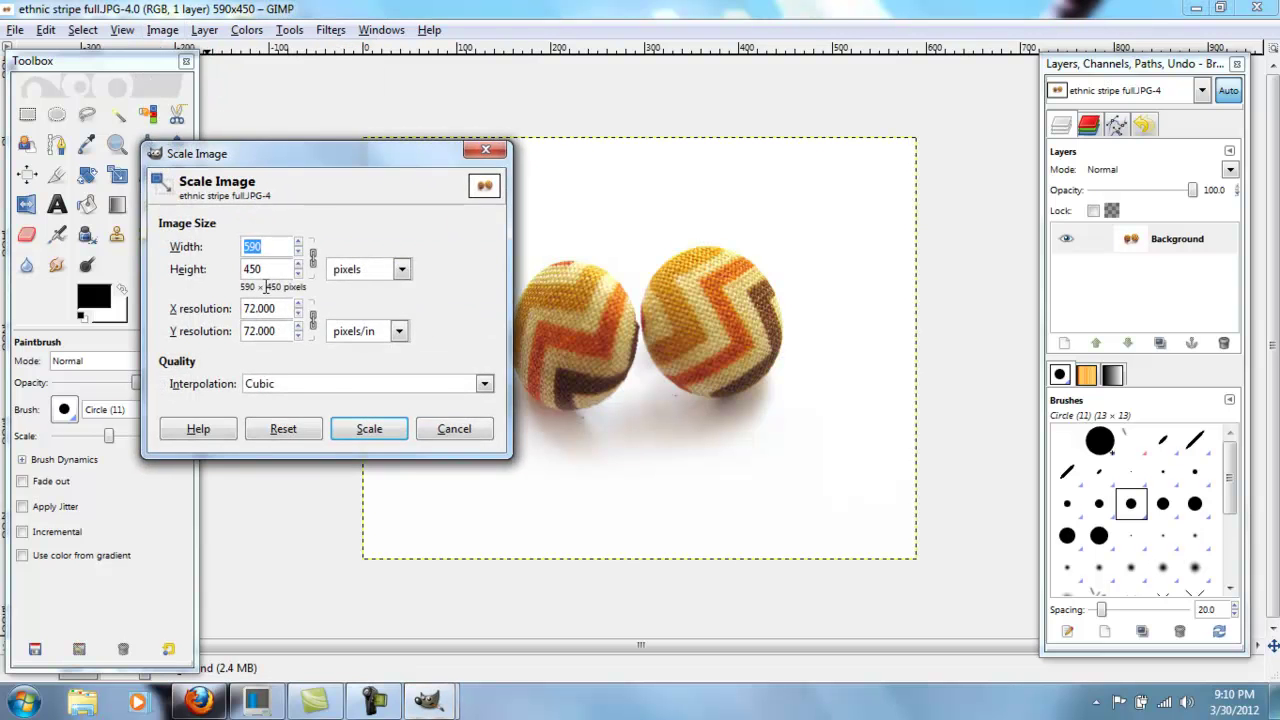
left_click_drag(340, 153, 236, 46)
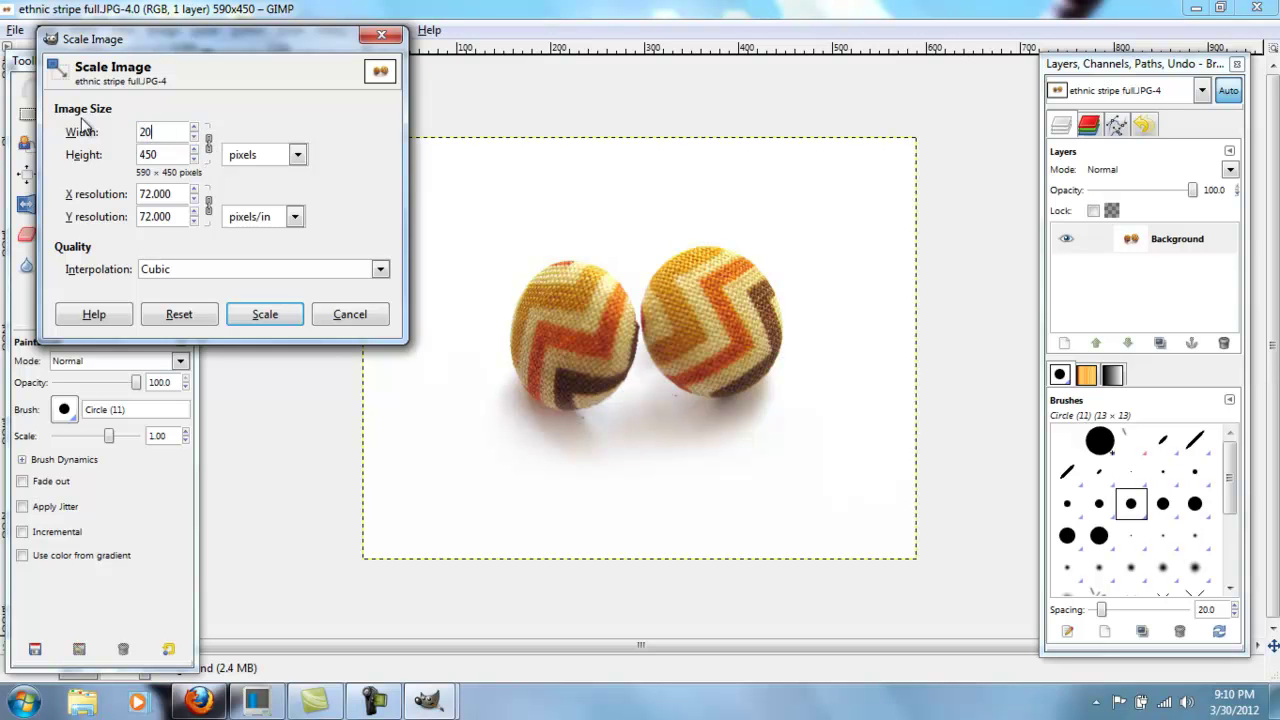
left_click(176, 133)
left_click(210, 146)
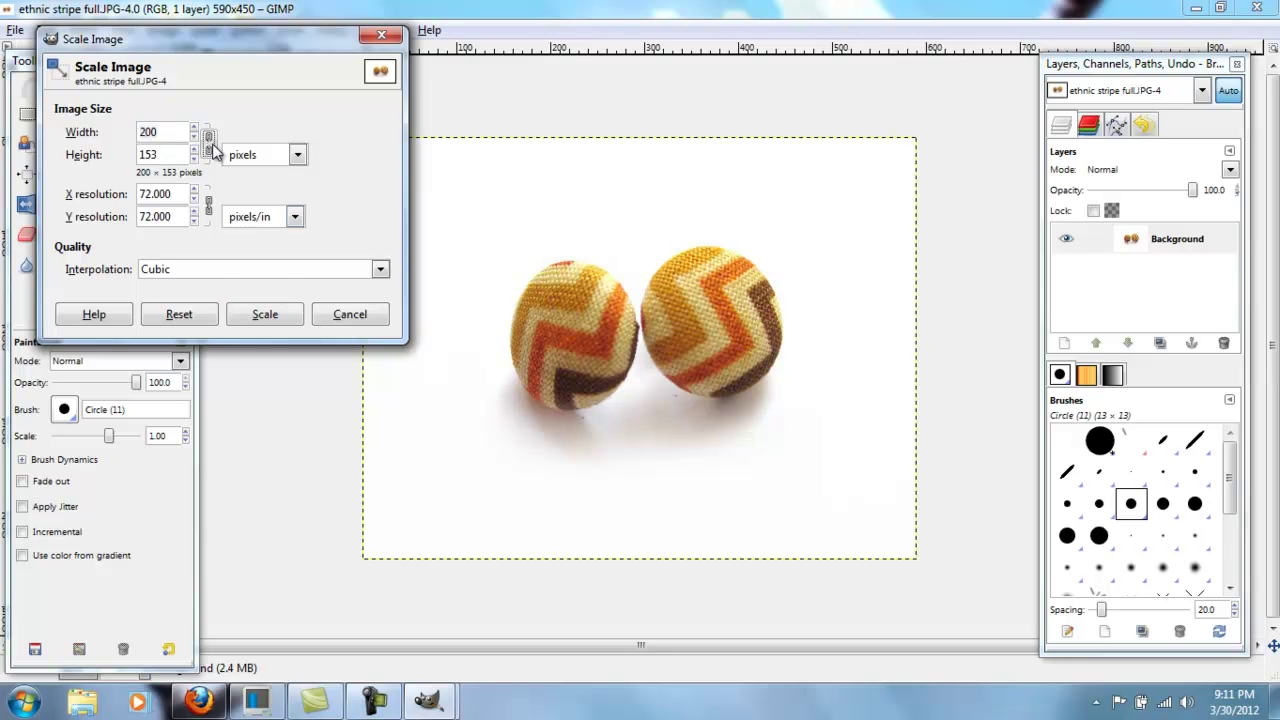
left_click(141, 132)
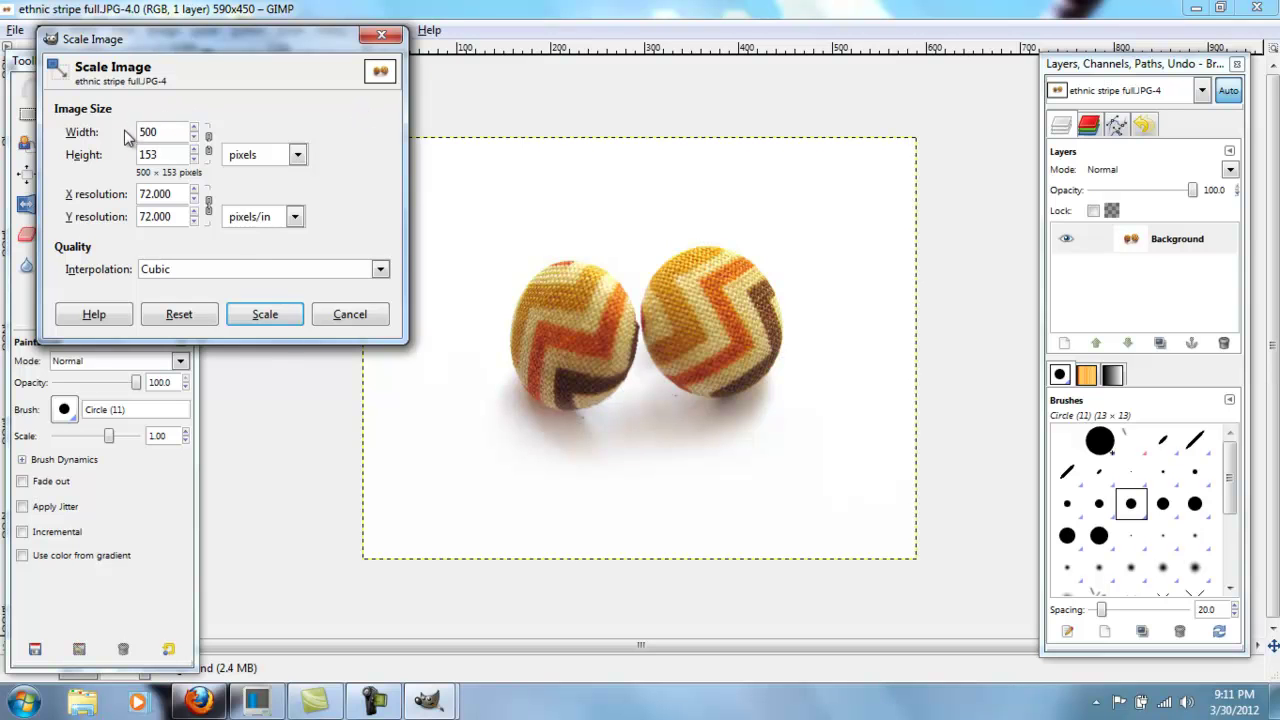
left_click(265, 313)
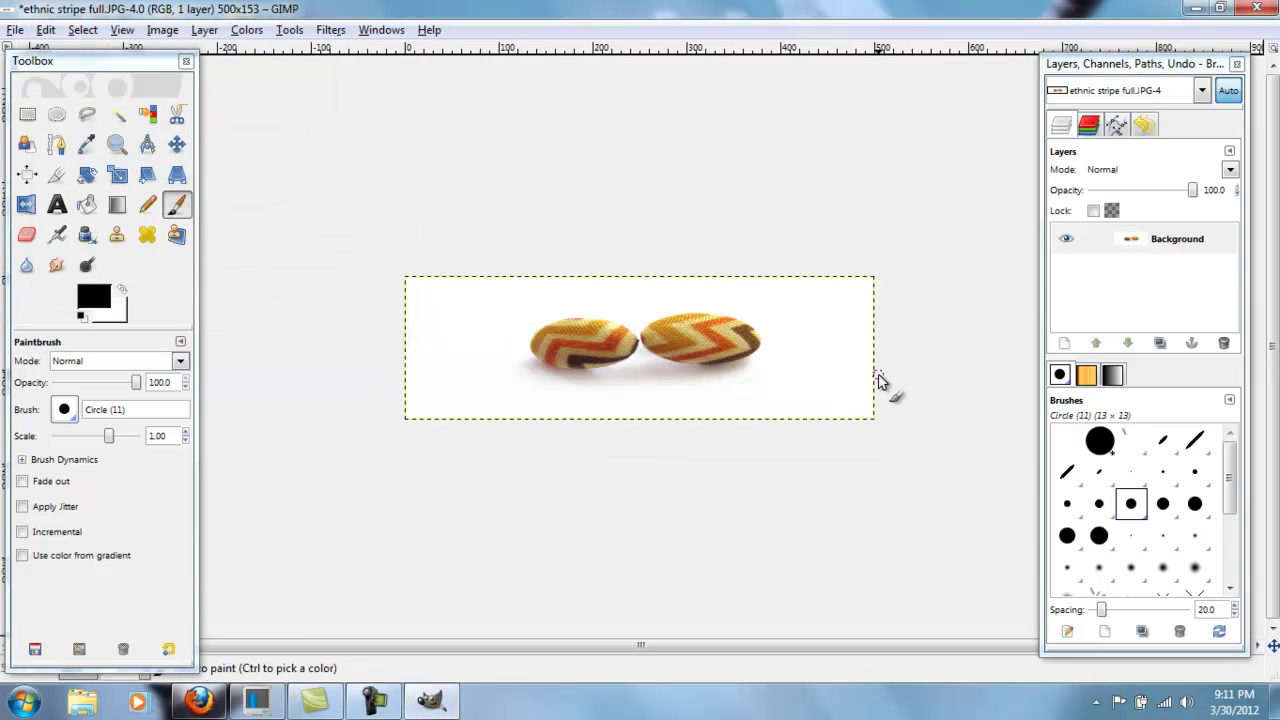
Undo the 500 × 153 scaling and a stray black brush stroke, then open the Image menu
key("ctrl+z")
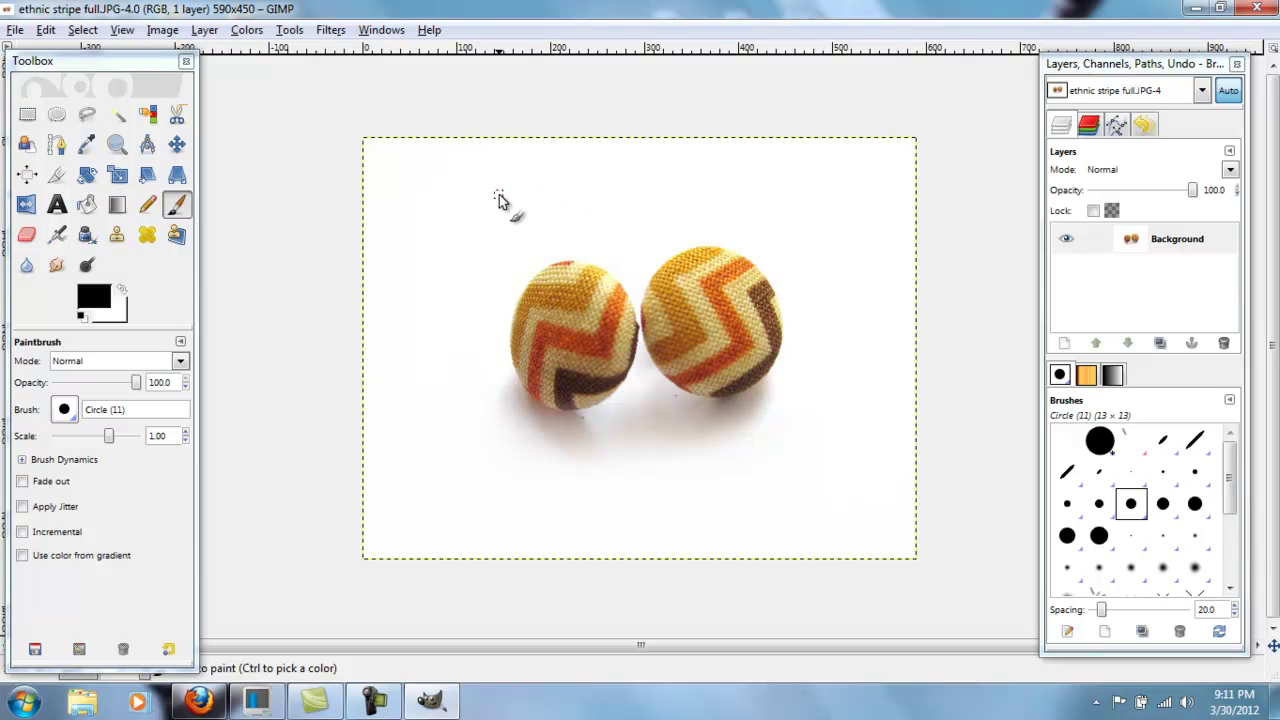
mouse_move(489, 193)
left_mouse_down()
mouse_move(848, 204)
mouse_move(848, 500)
mouse_move(484, 508)
mouse_move(457, 365)
mouse_move(474, 197)
mouse_move(518, 206)
left_mouse_up()
key("ctrl+z")
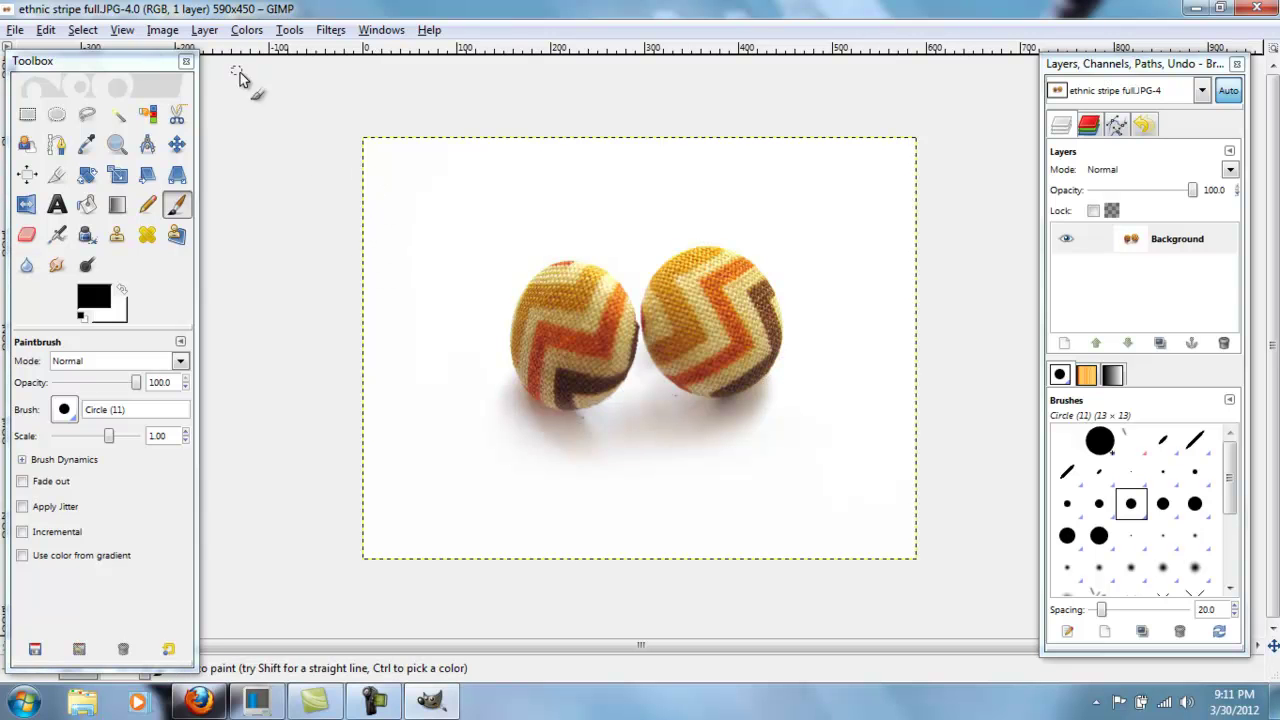
left_click(166, 31)
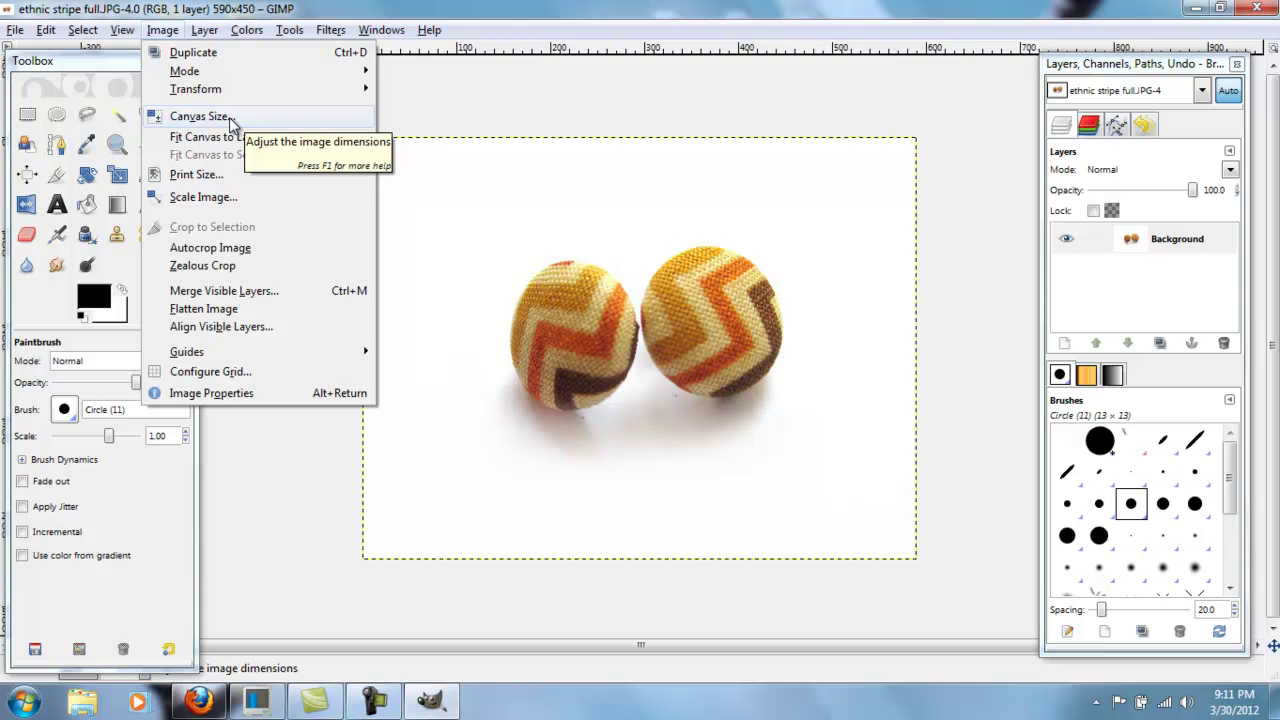
key("Escape")
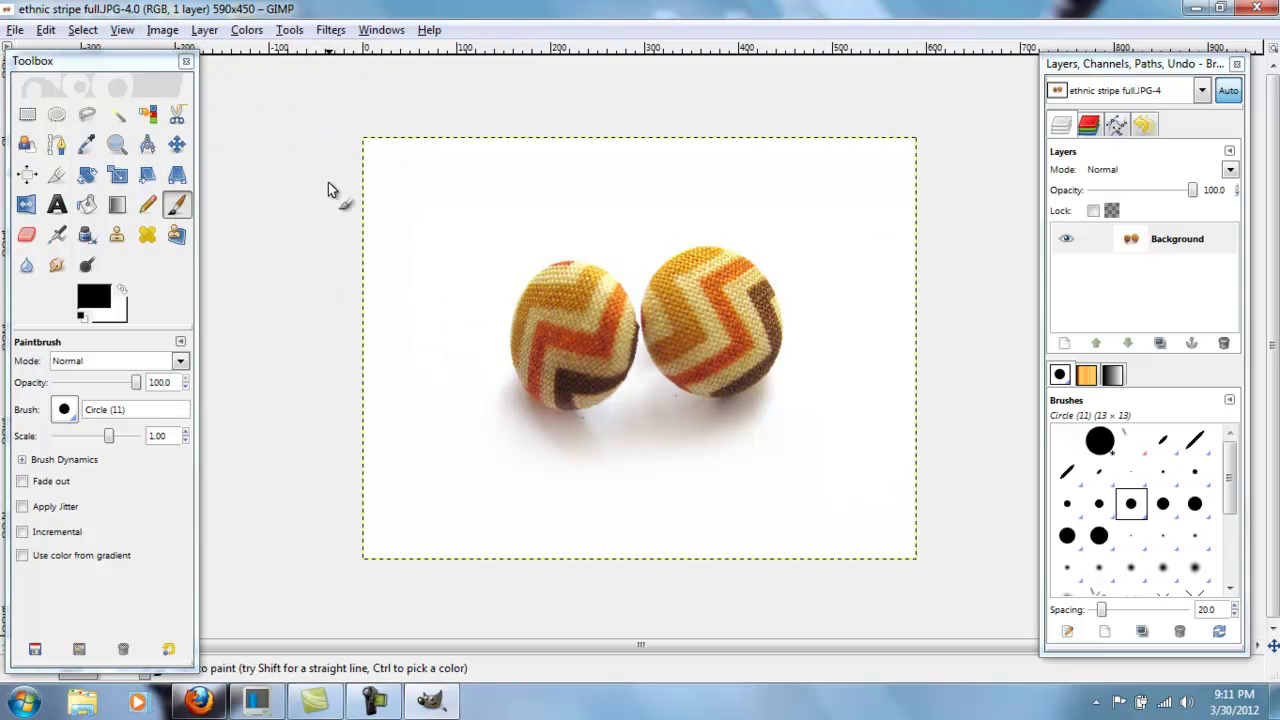
left_click(162, 30)
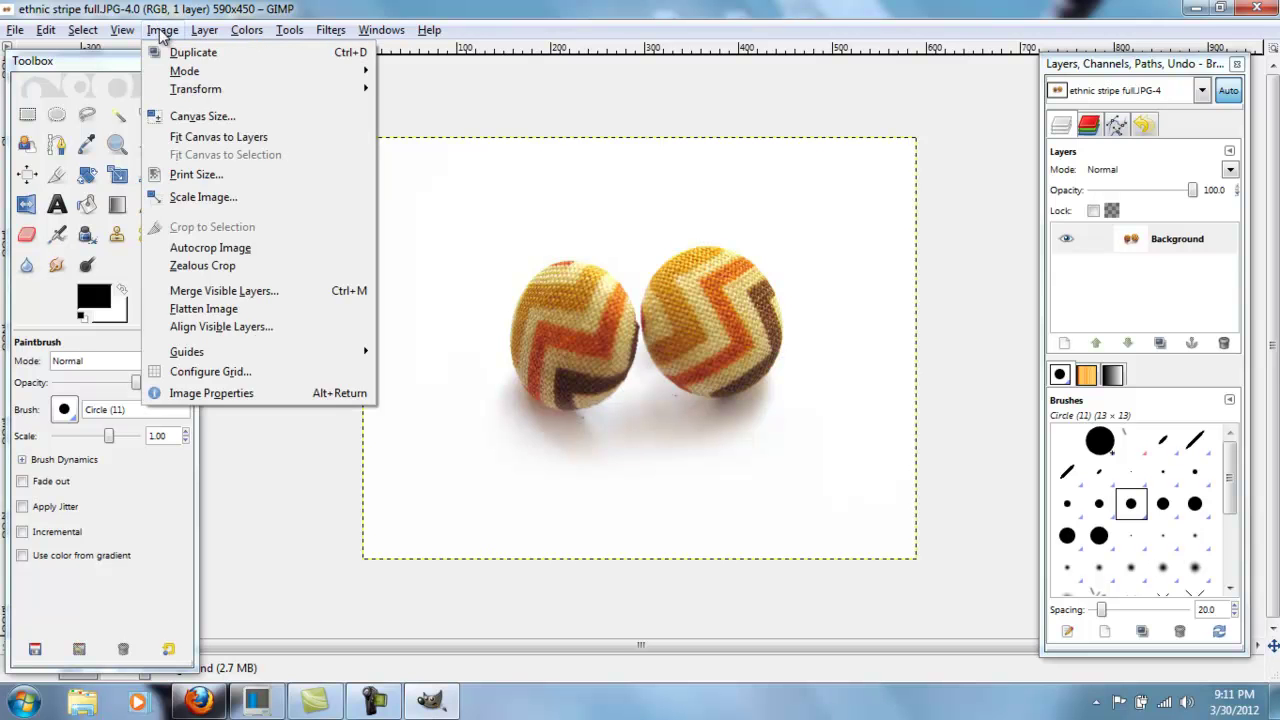
left_click(186, 113)
left_click_drag(381, 181, 219, 14)
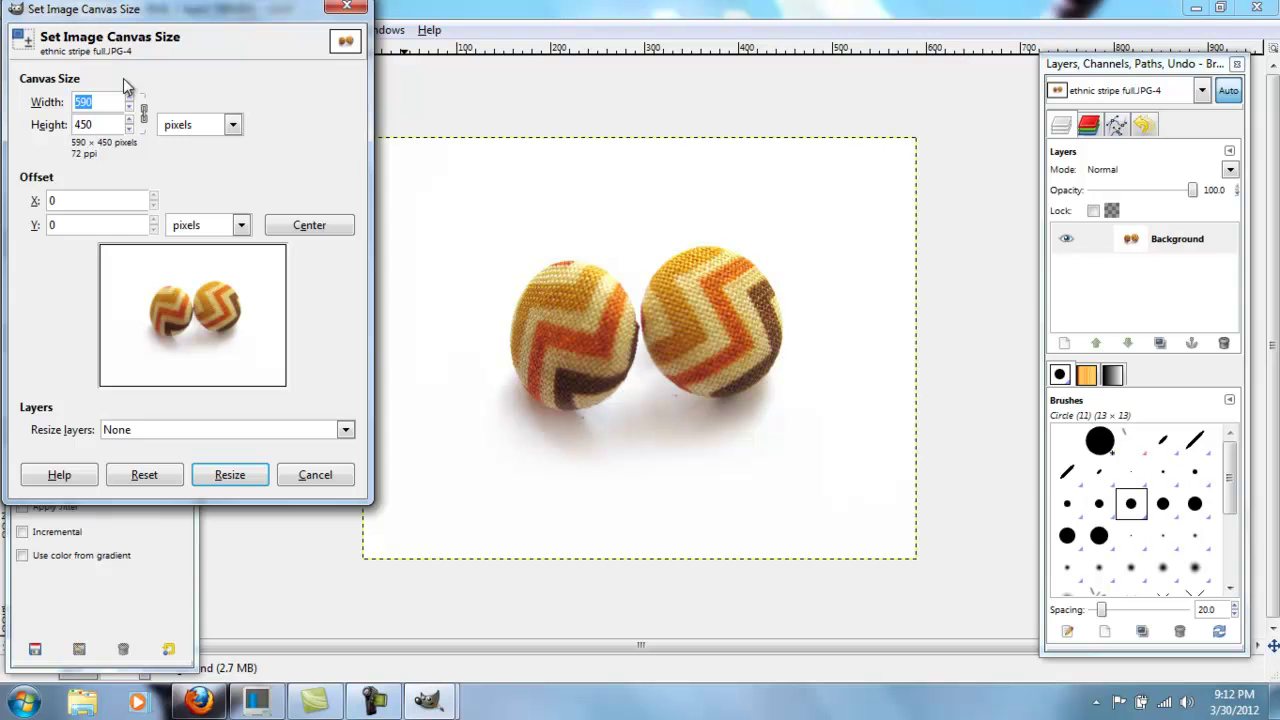
type("300")
left_click(110, 124)
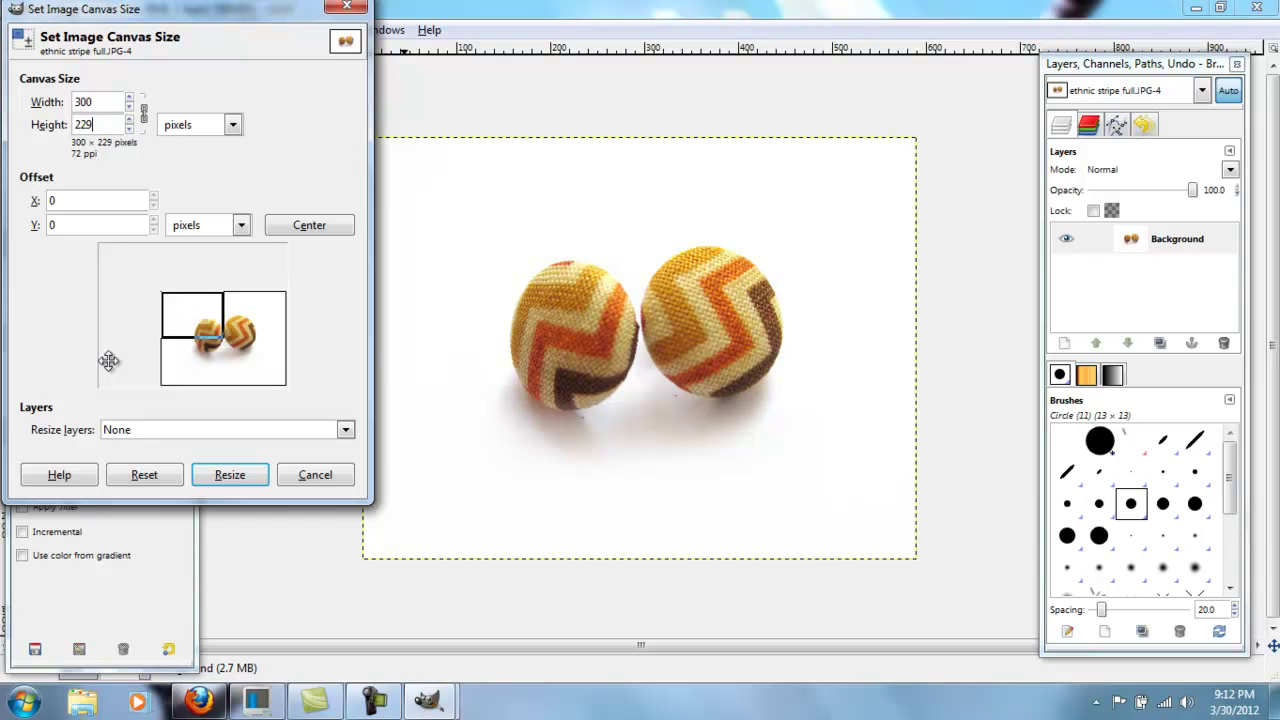
left_click_drag(269, 380, 202, 326)
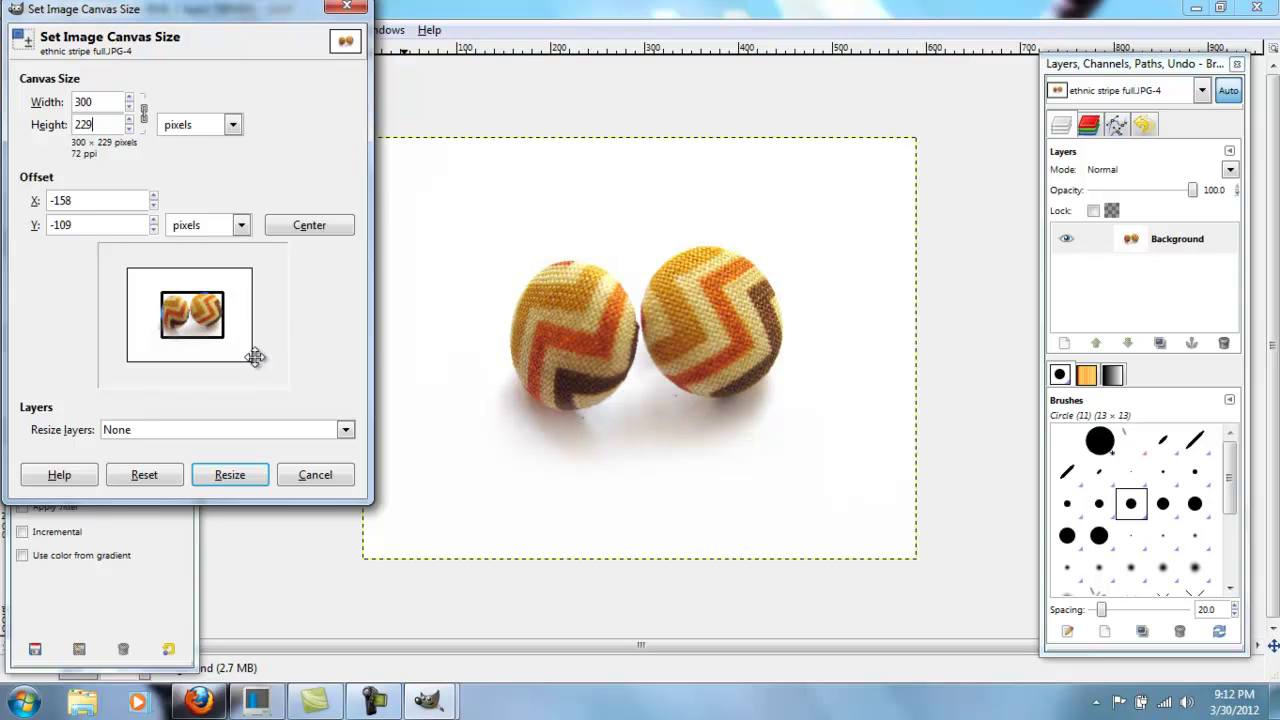
left_click_drag(251, 354, 252, 359)
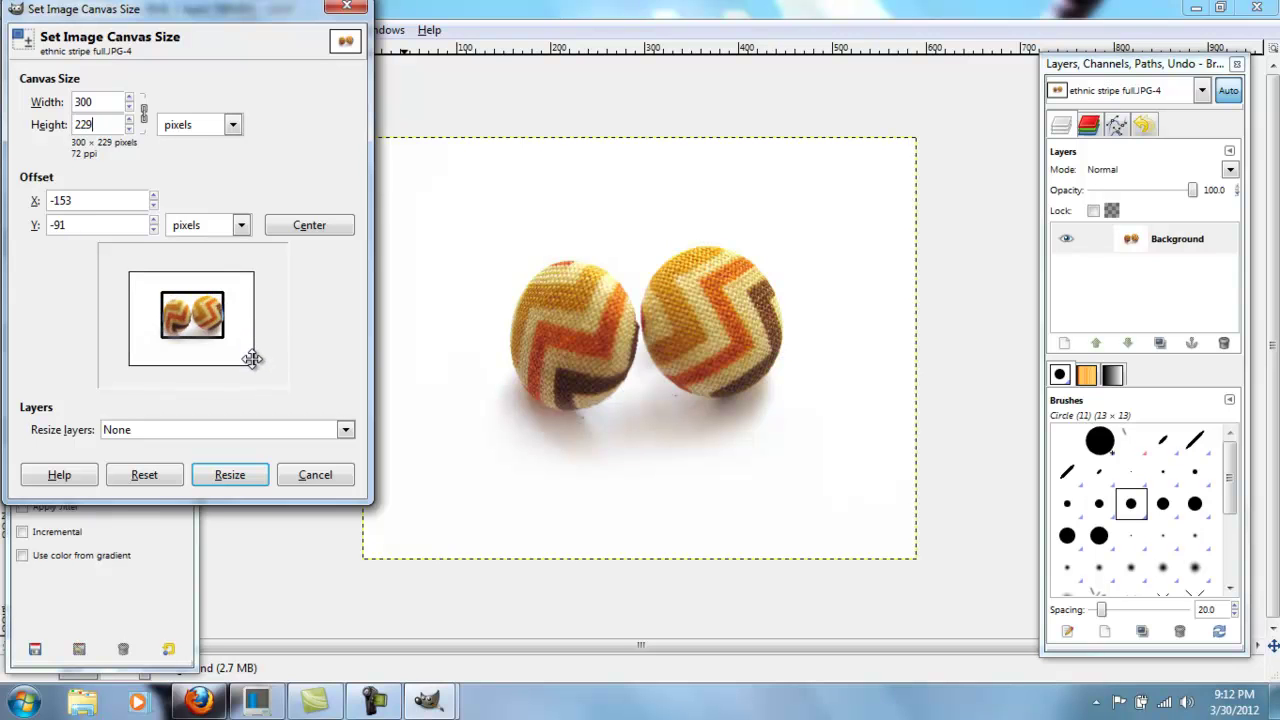
left_click(230, 476)
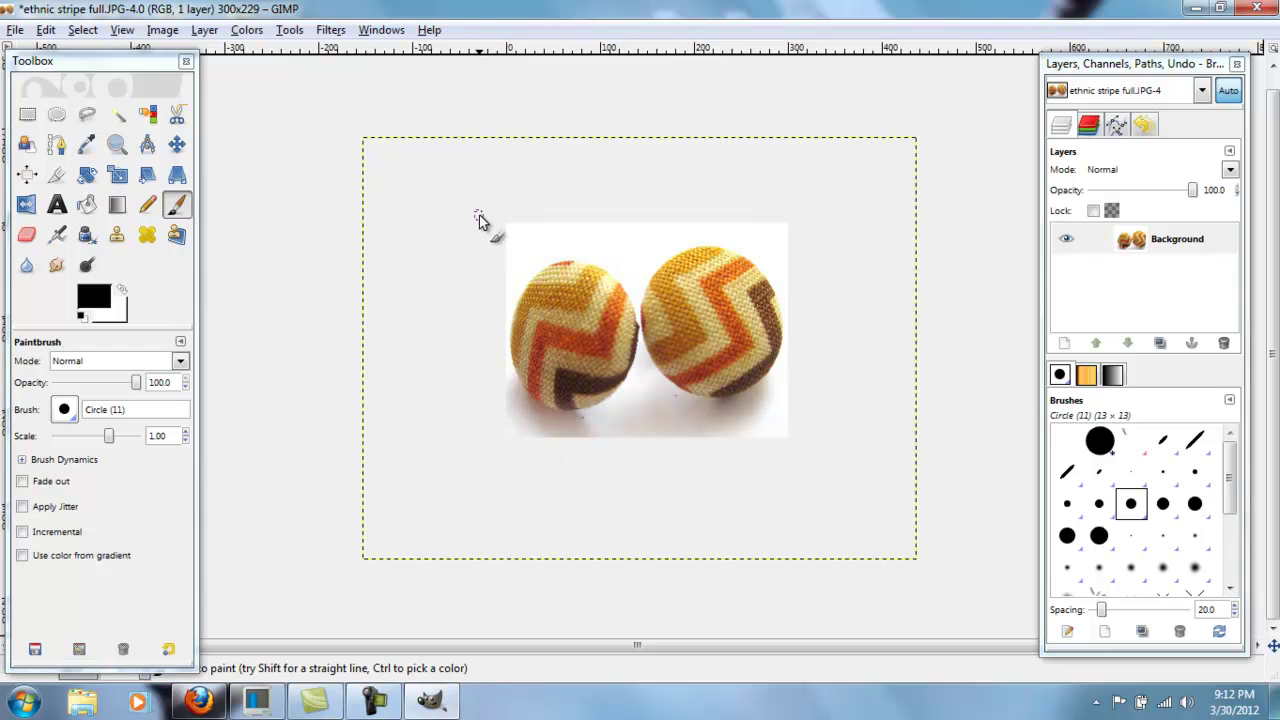
Undo the earlier canvas resize and set the canvas width to 1000, height following to 763
key("ctrl+z")
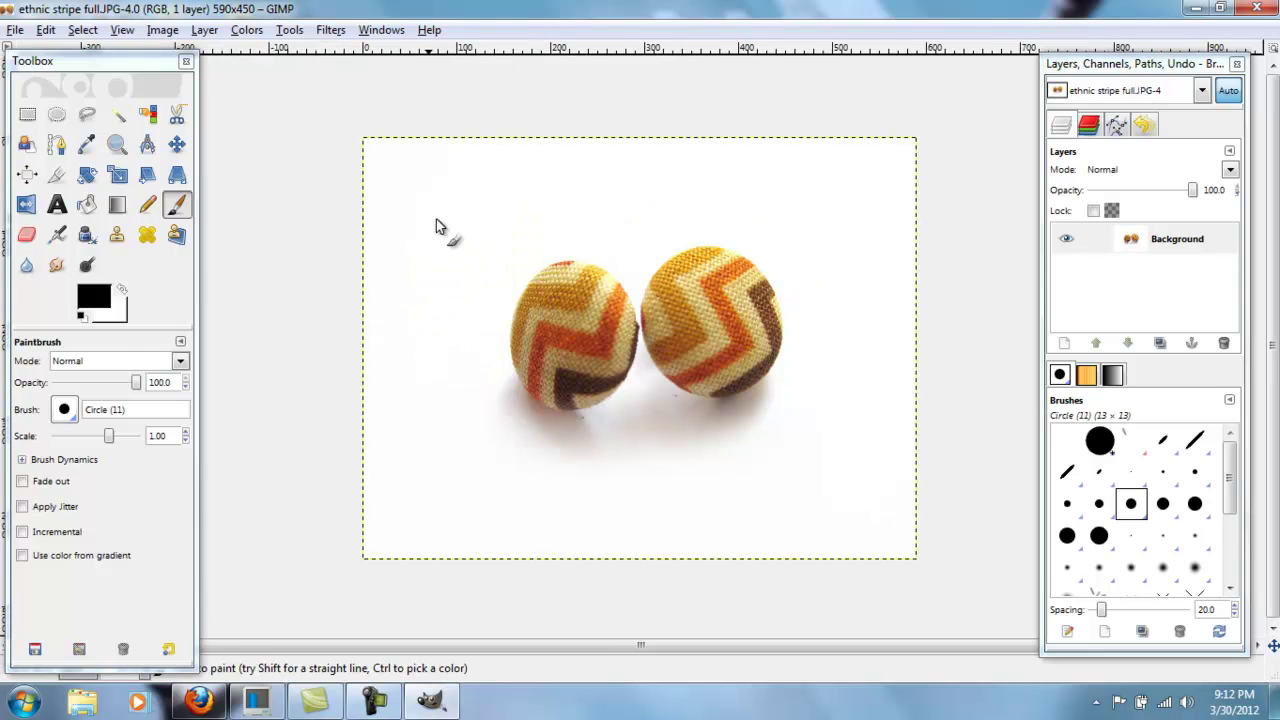
left_click(162, 32)
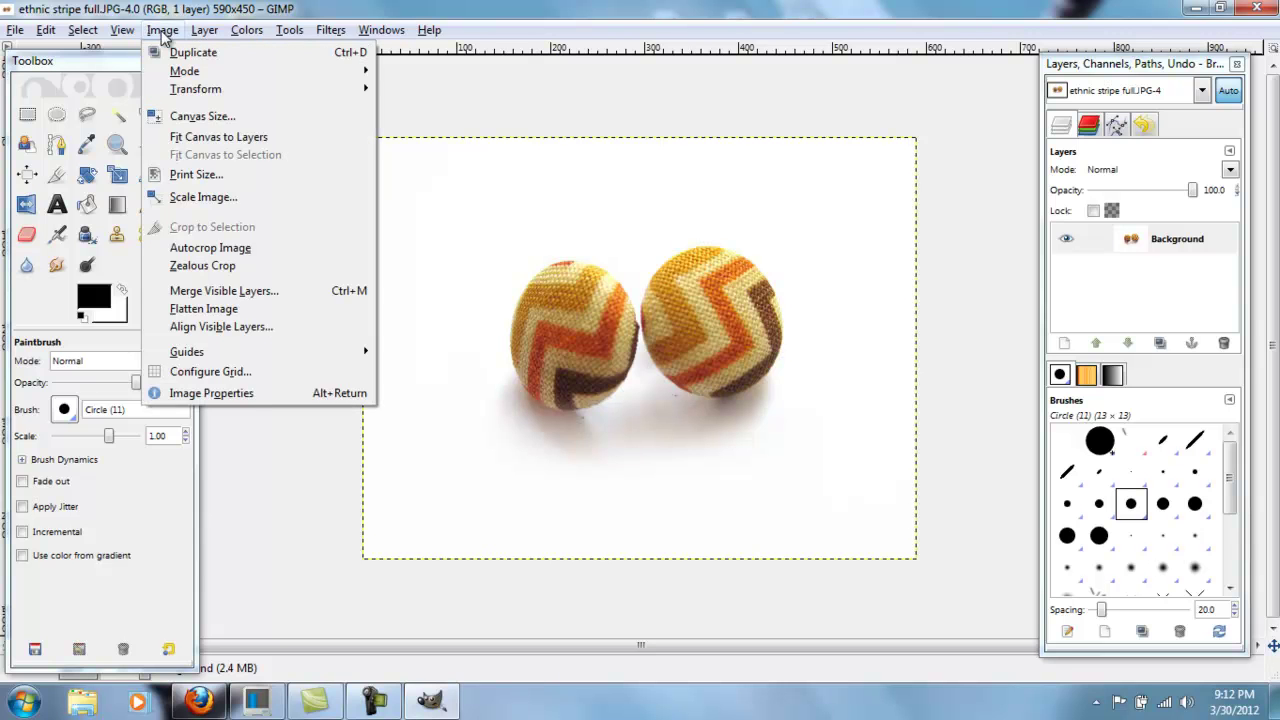
left_click(266, 120)
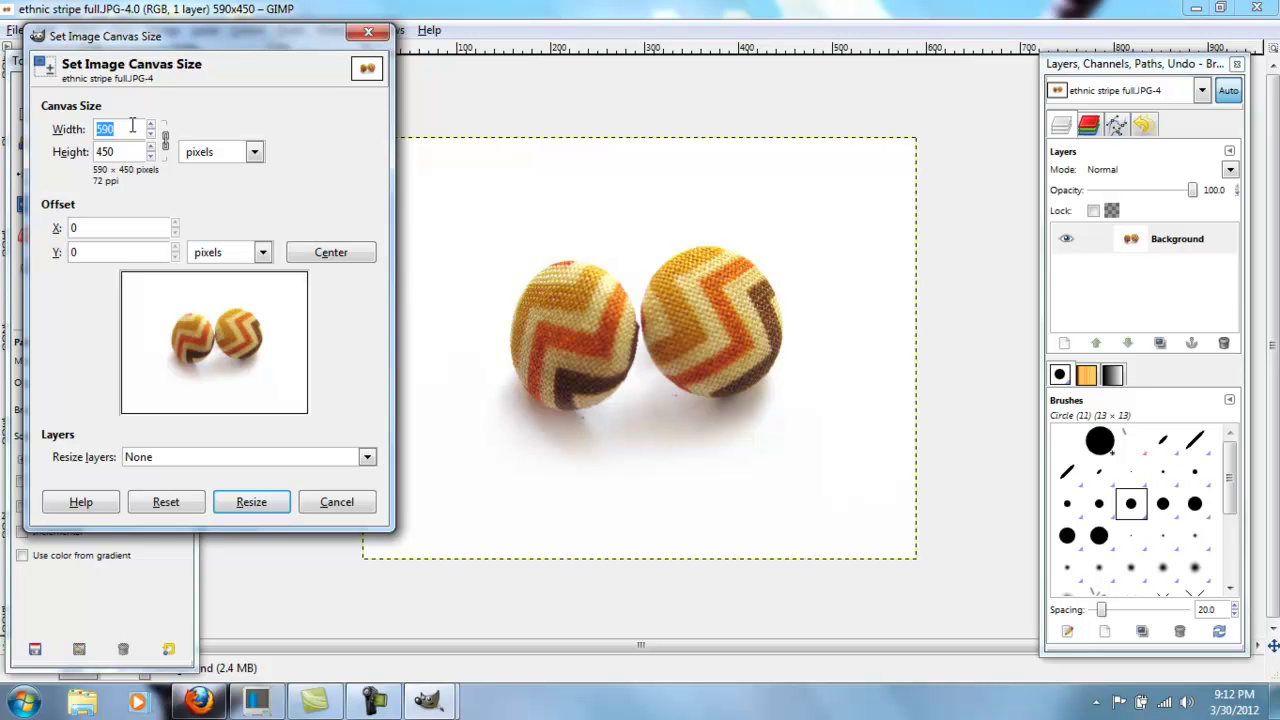
type("1000")
left_click(133, 152)
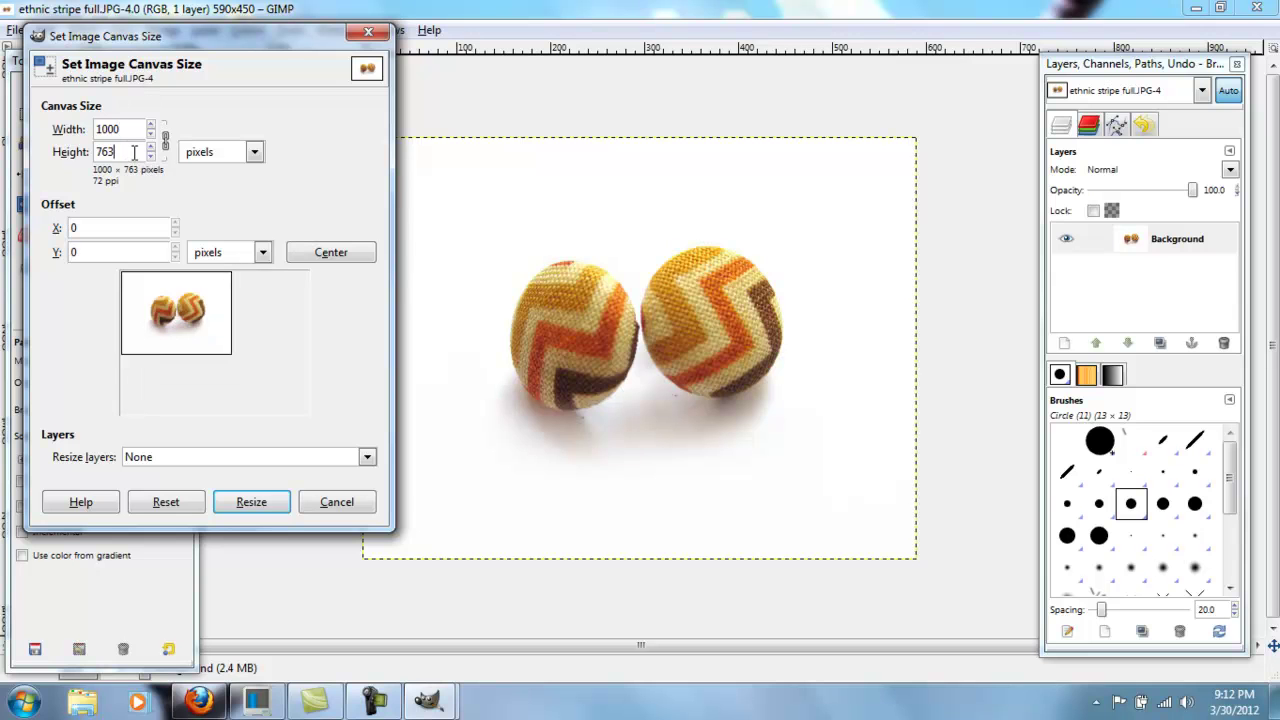
Try placing the photo at various spots in the enlarged canvas, re-centring it in between
left_click_drag(225, 304, 300, 325)
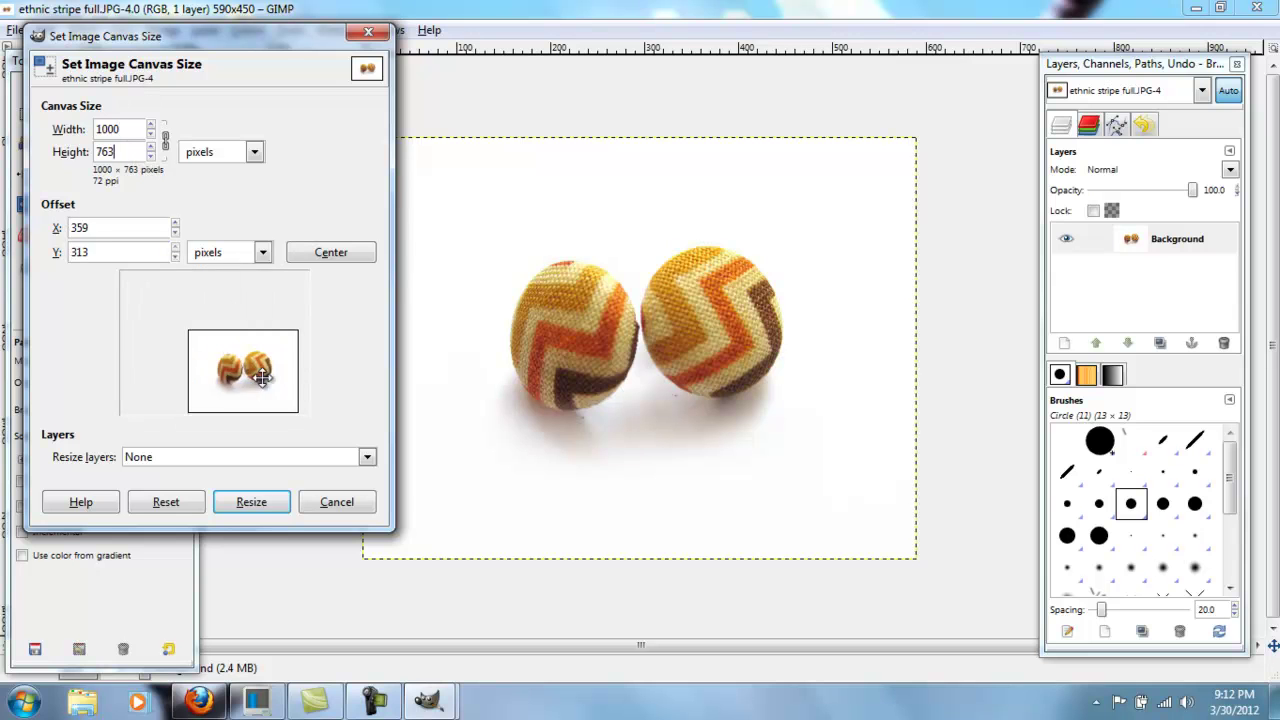
left_click_drag(262, 376, 308, 361)
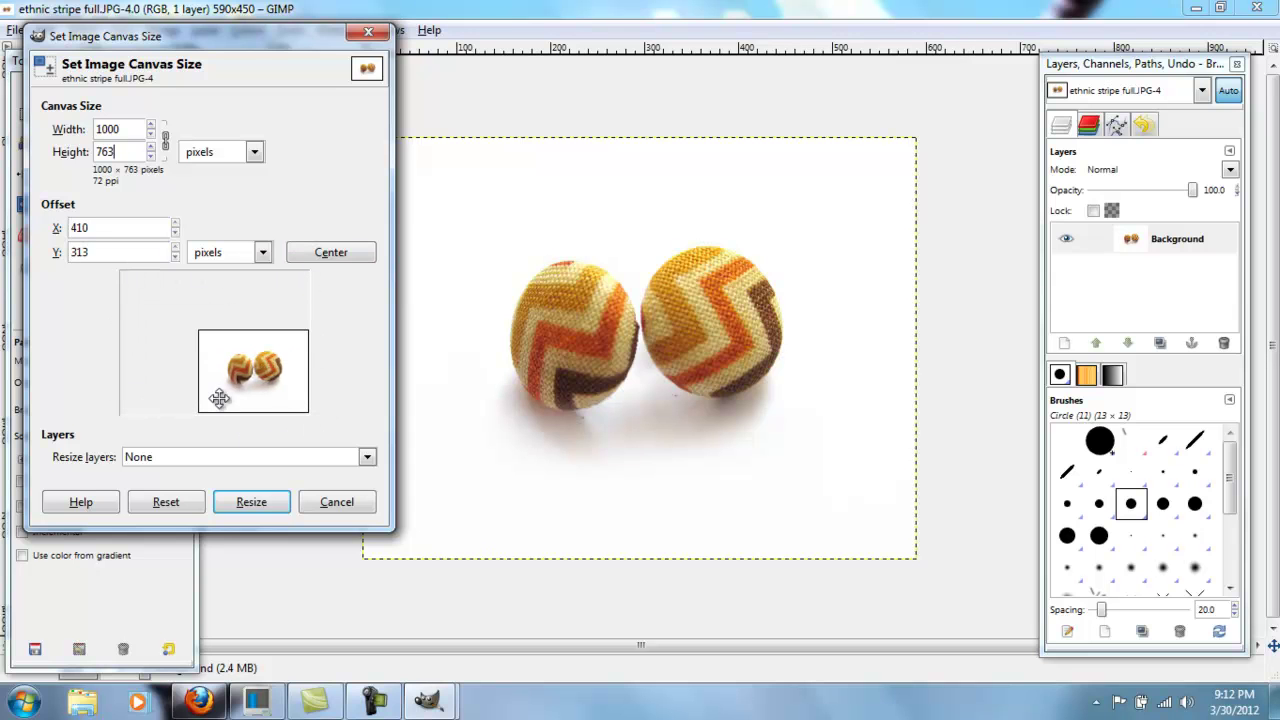
left_click_drag(219, 398, 218, 358)
left_click(345, 258)
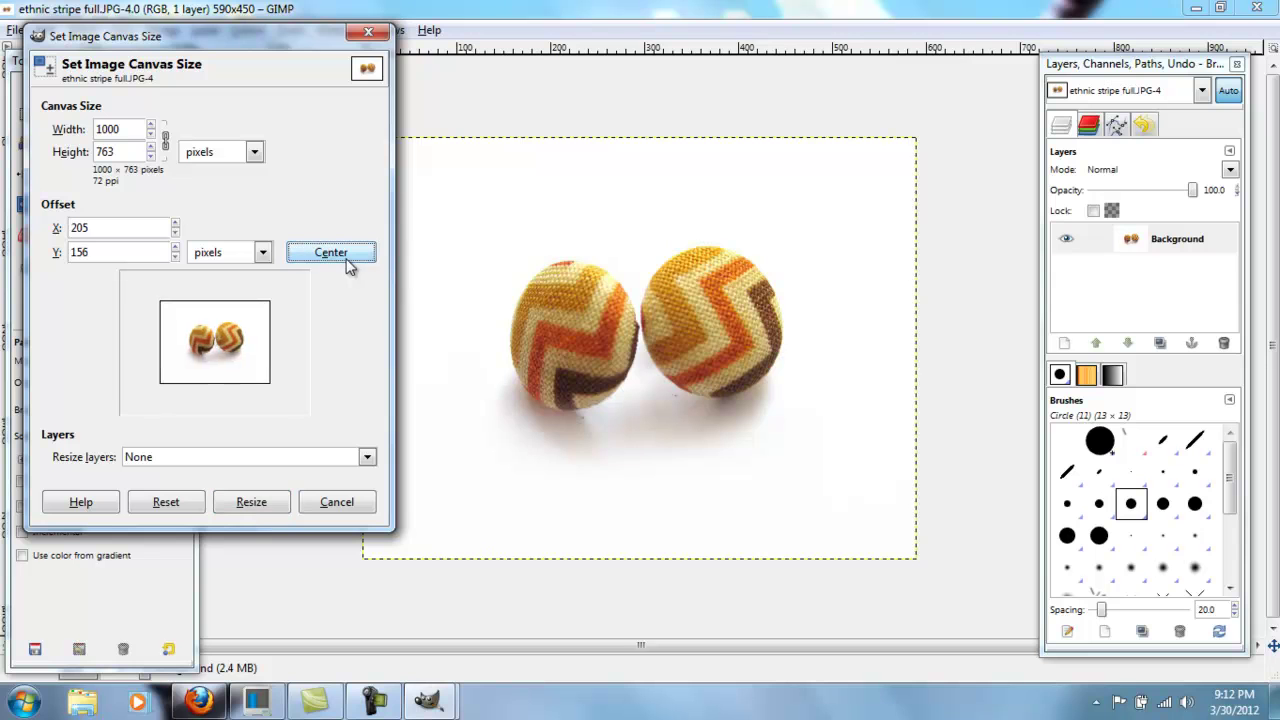
left_click_drag(250, 340, 294, 283)
left_click(292, 252)
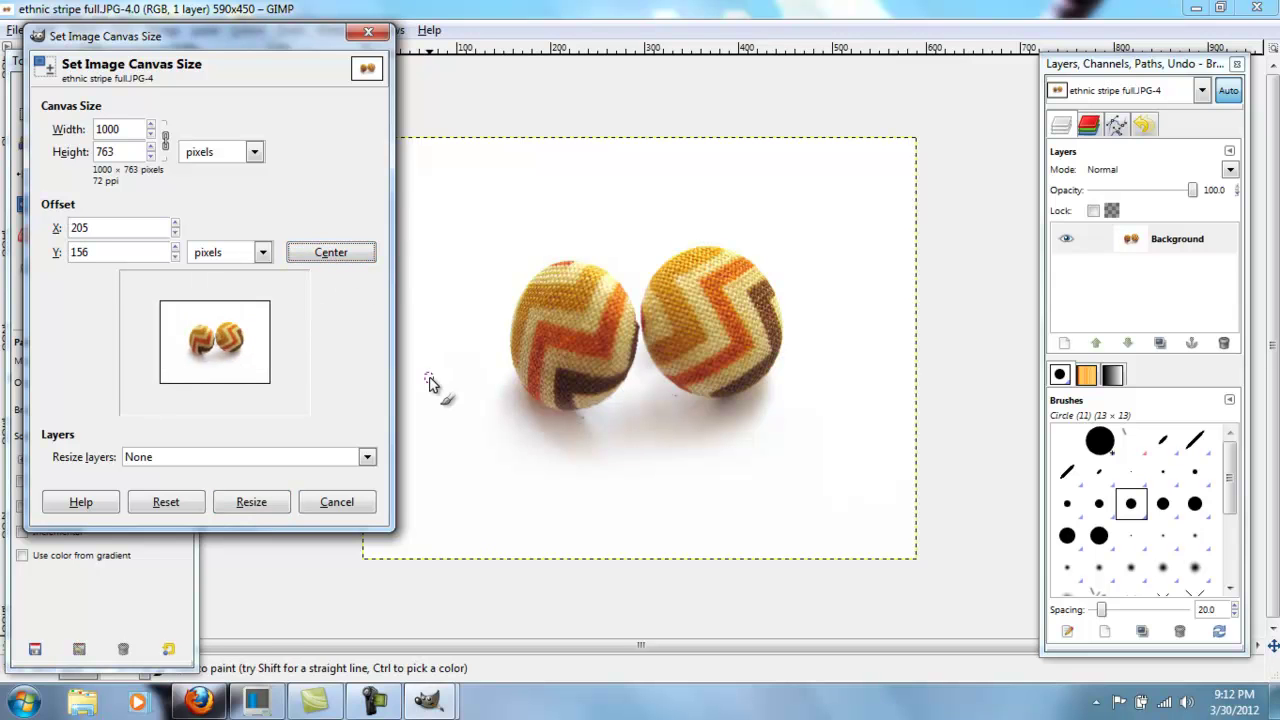
left_click_drag(256, 352, 103, 252)
left_click(303, 252)
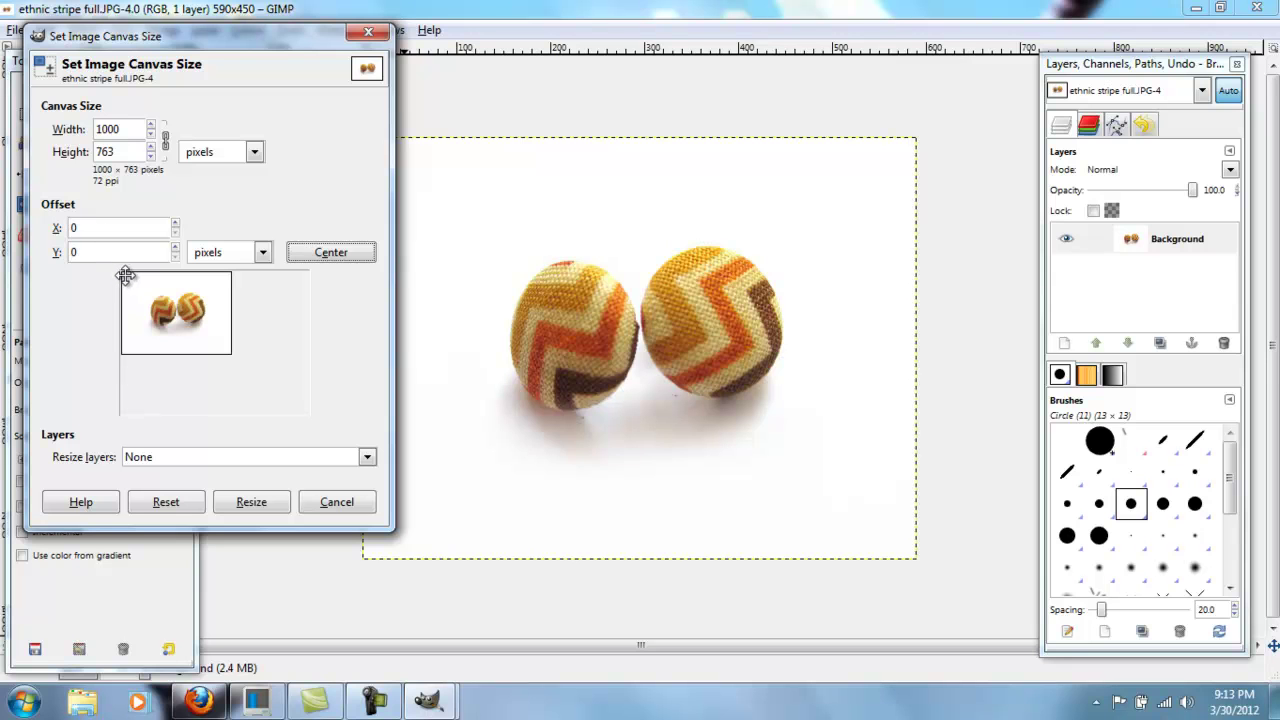
left_click_drag(165, 320, 149, 397)
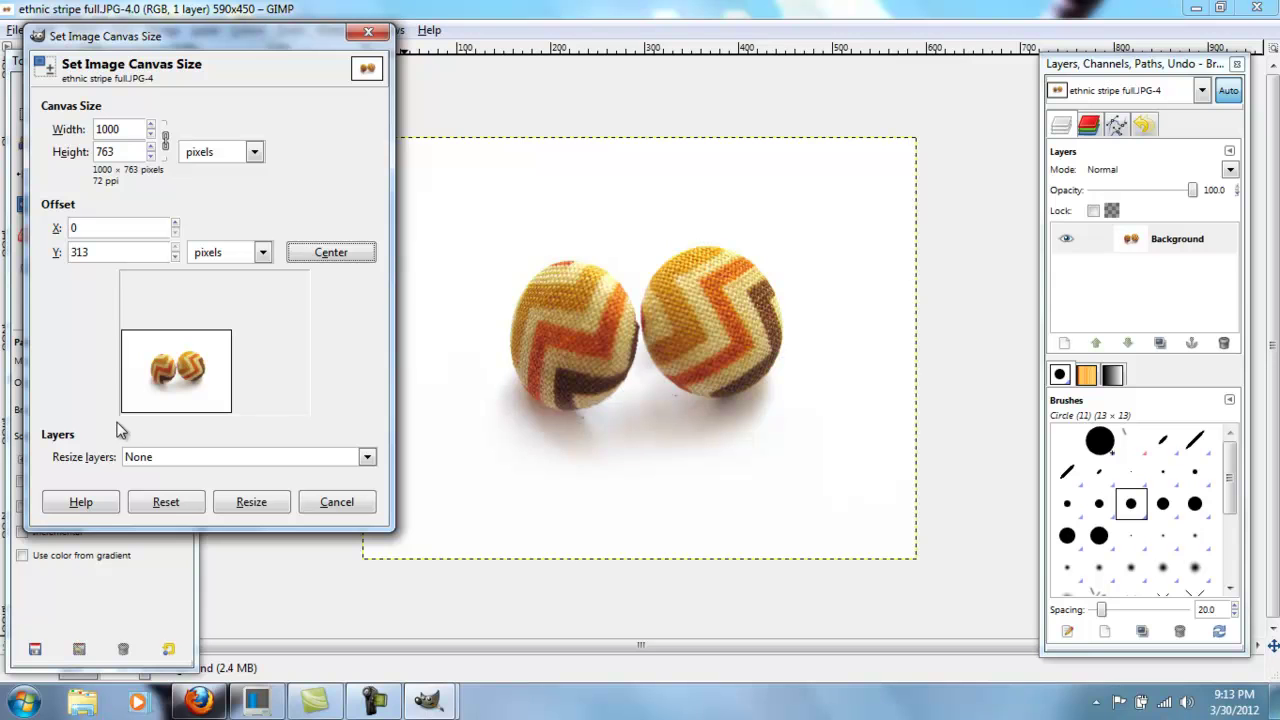
left_click_drag(180, 372, 224, 345)
Try offsets X 50 and Y 100, then centre the photo and apply the 1000 × 763 canvas
double_click(114, 230)
type("50")
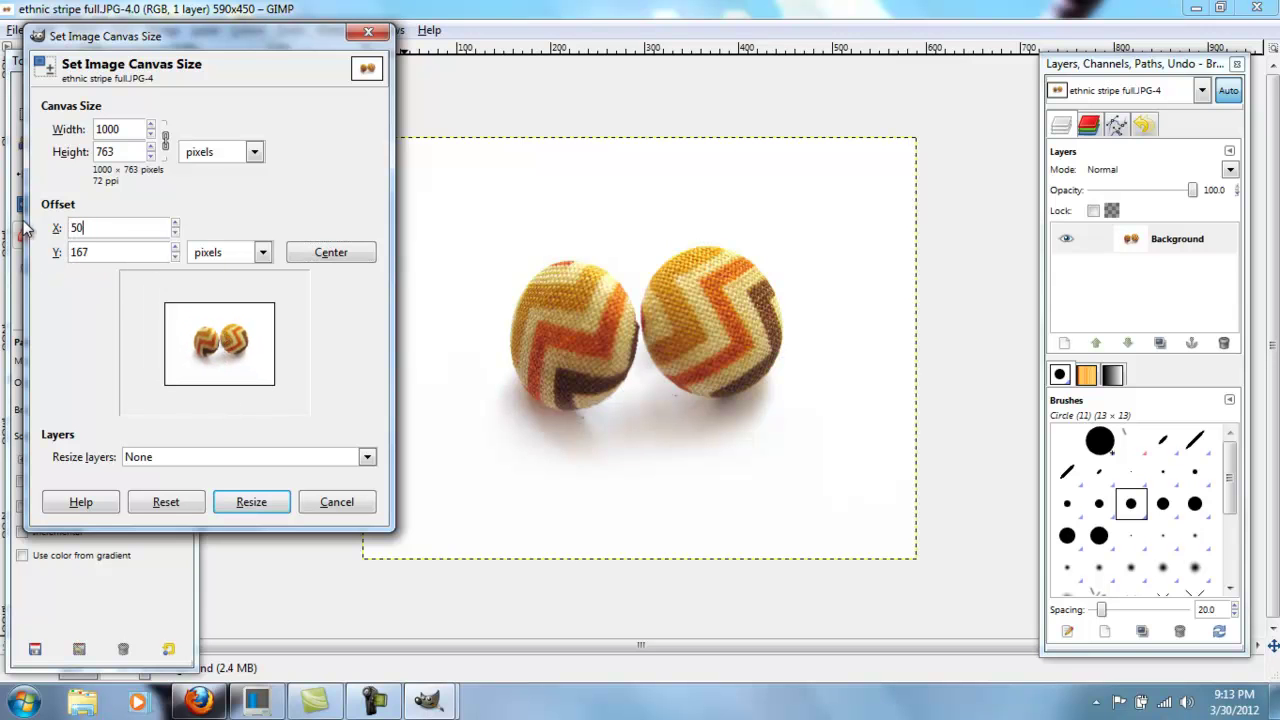
left_click(129, 252)
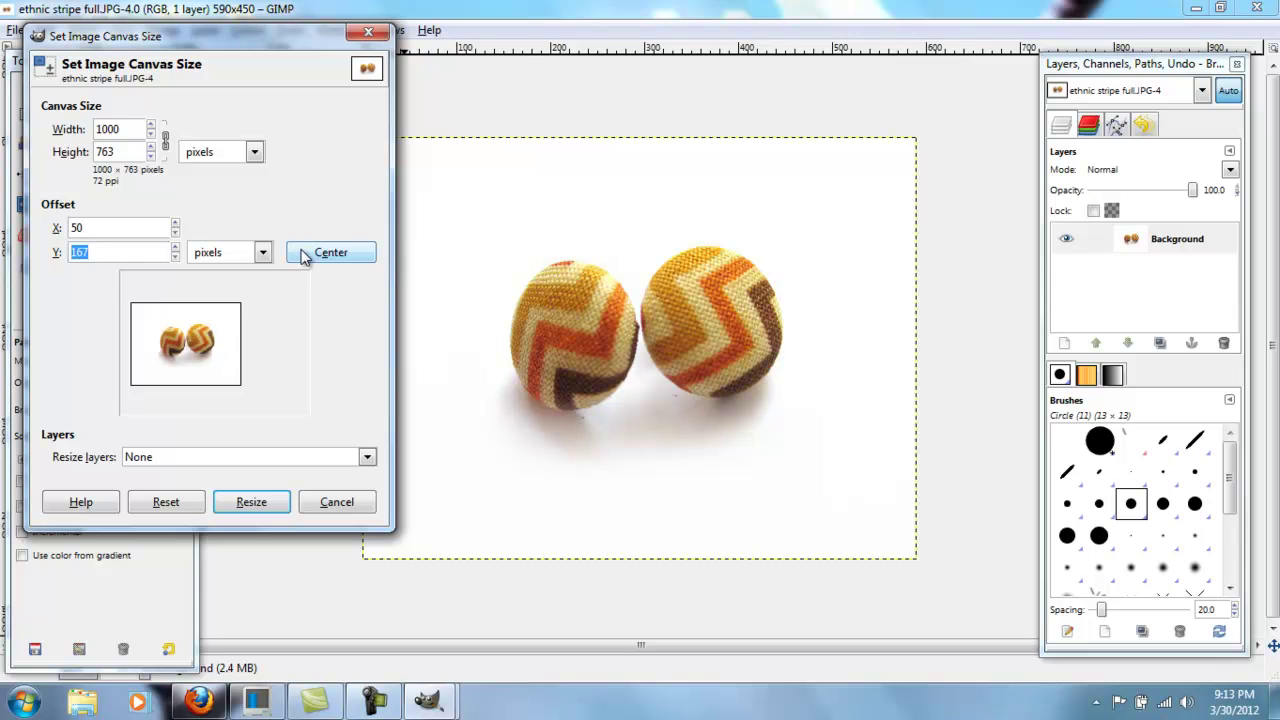
type("100")
key("Tab")
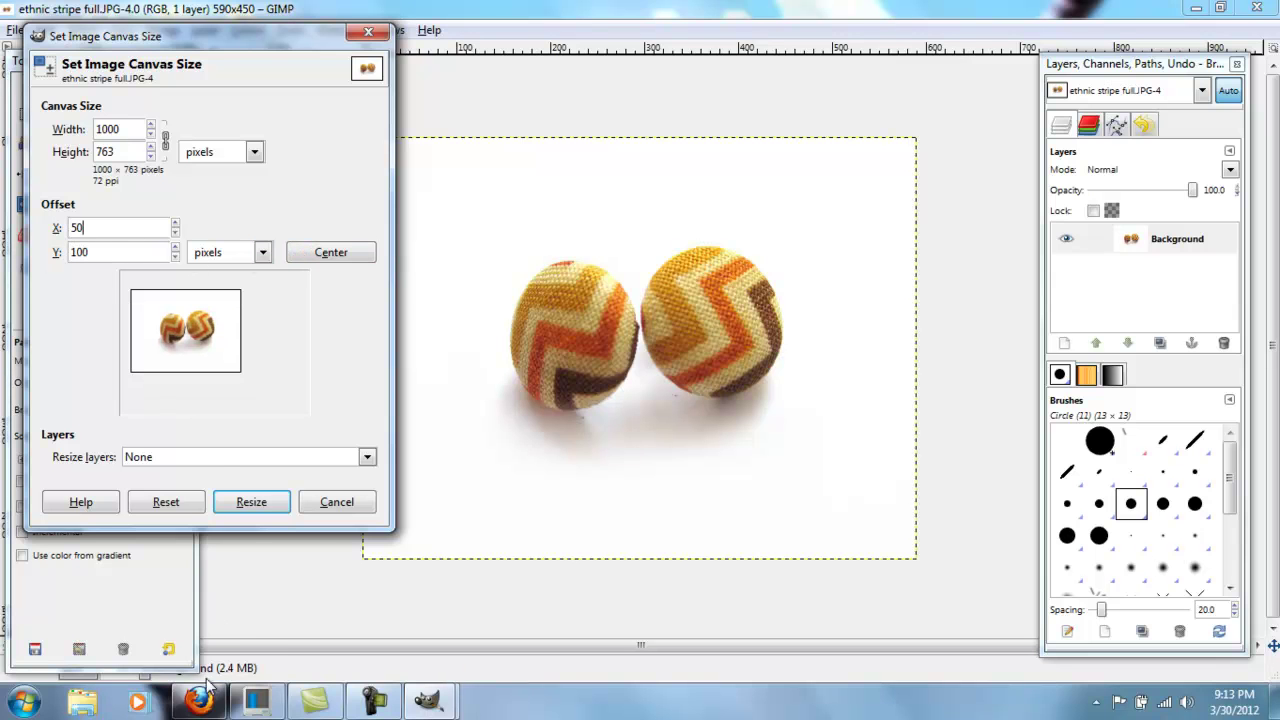
left_click_drag(187, 311, 206, 329)
left_click(323, 256)
left_click(252, 502)
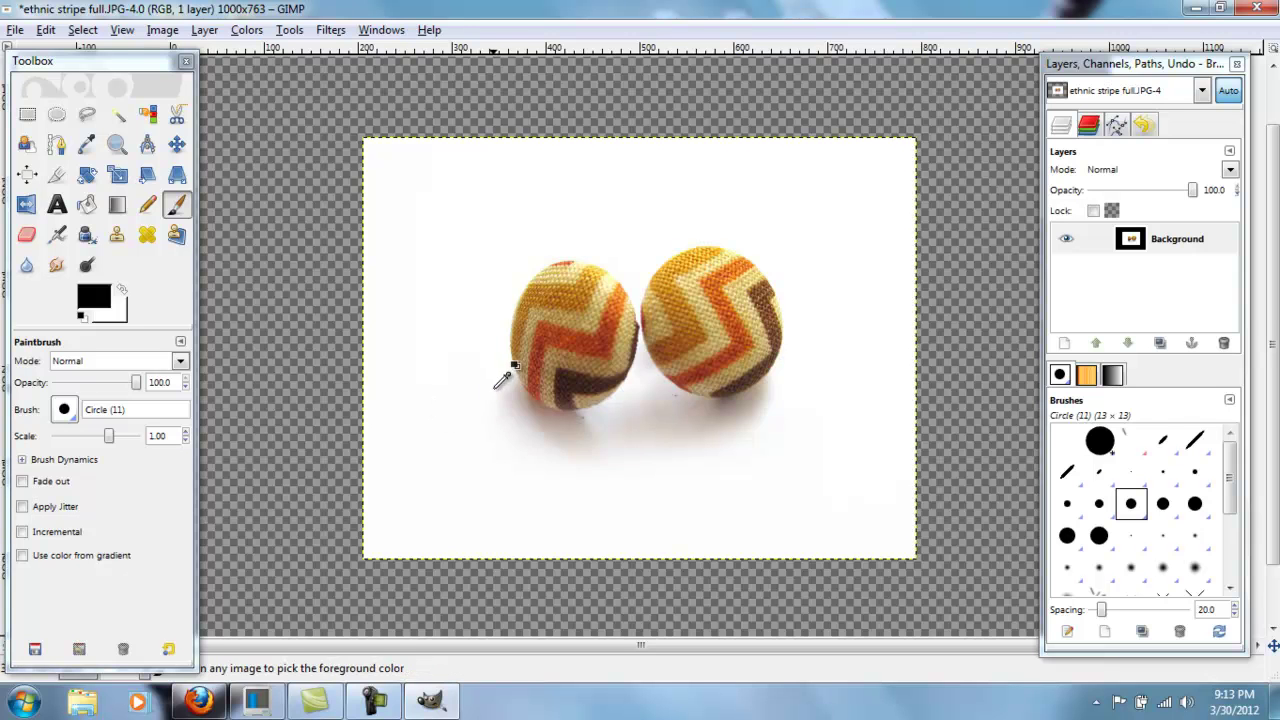
Flatten the enlarged canvas, then undo back to the original 590 × 450 photo
key("minus")
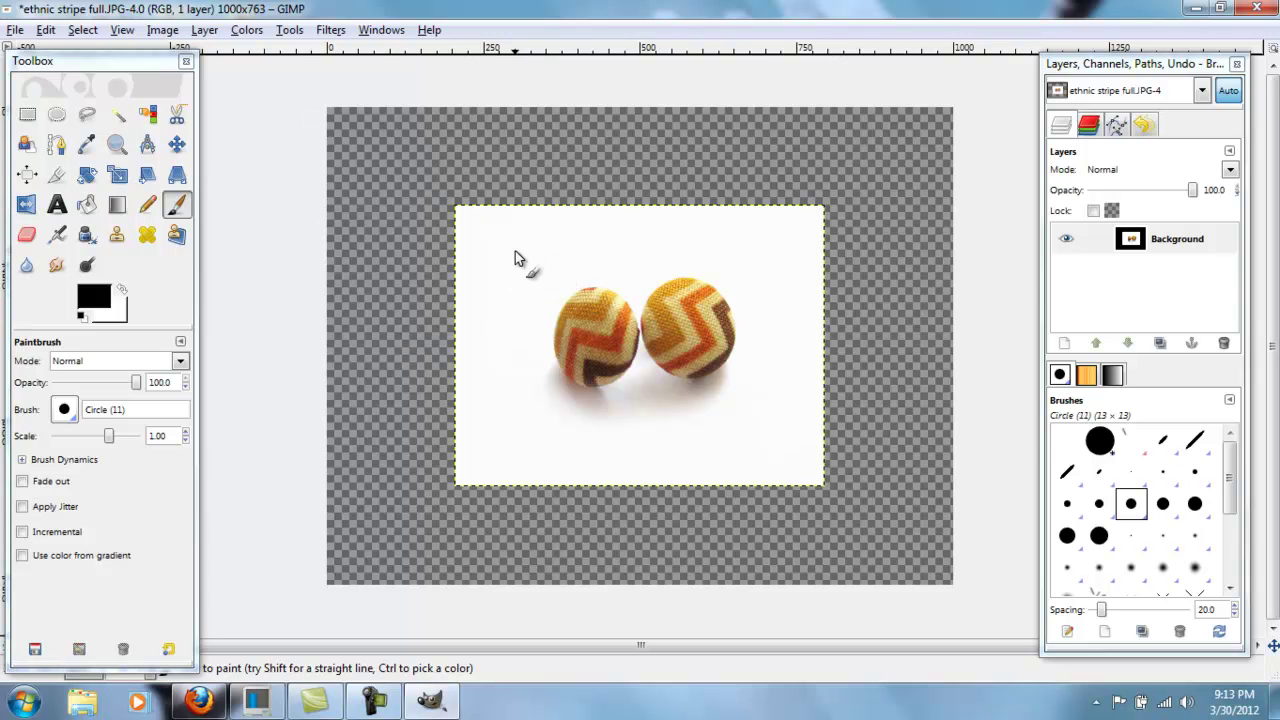
right_click(1145, 246)
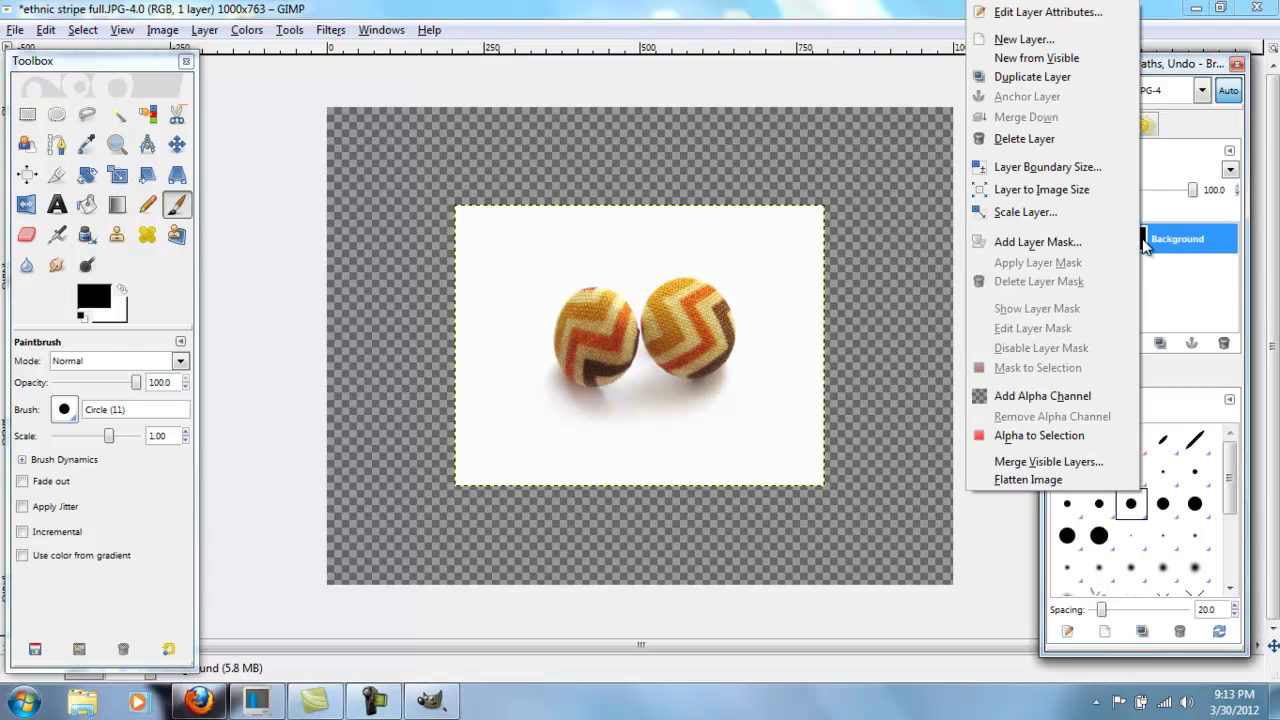
left_click(1030, 480)
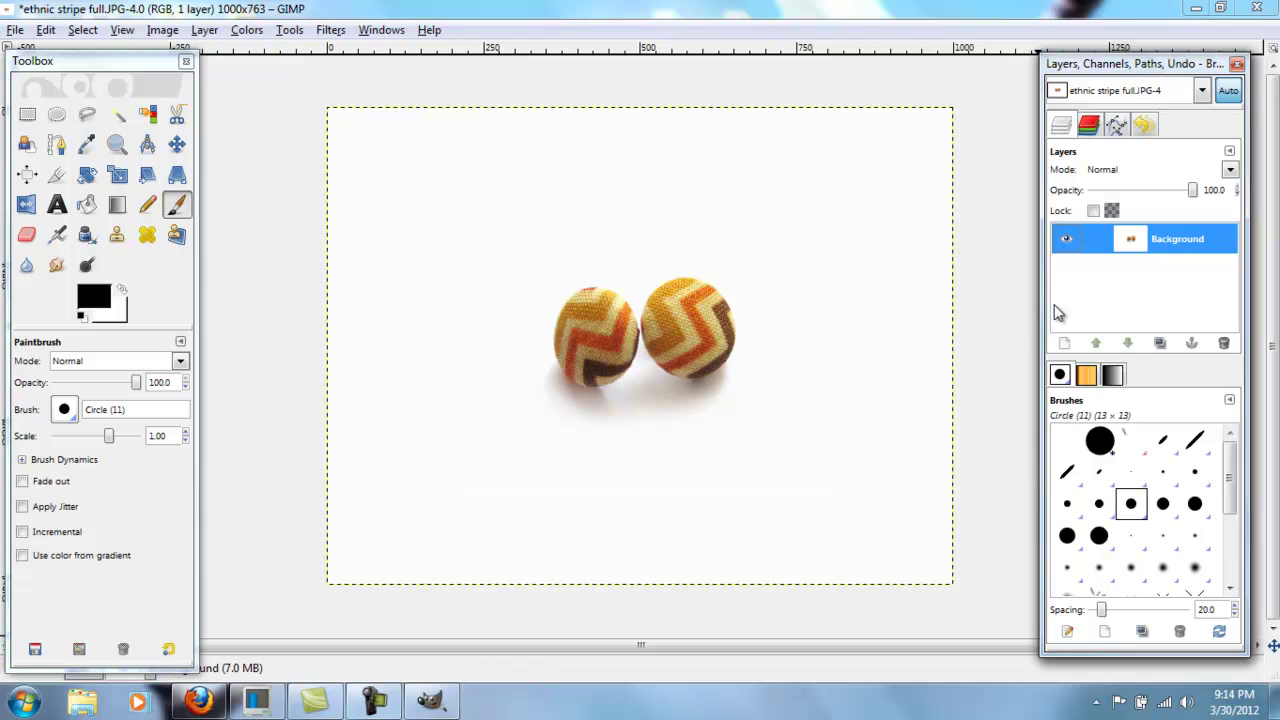
key("ctrl+z")
key("ctrl+z")
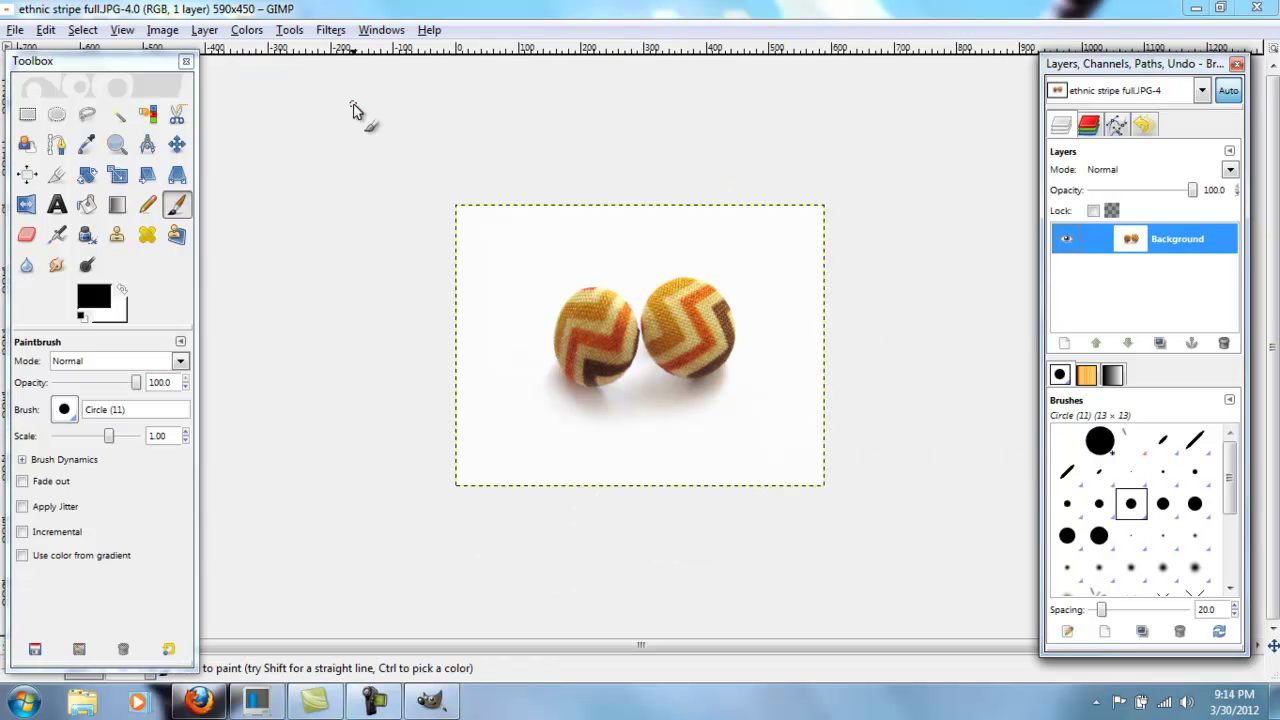
Resize the canvas to 1000 × 1000 with the photo centred, then flatten it onto white
left_click(163, 30)
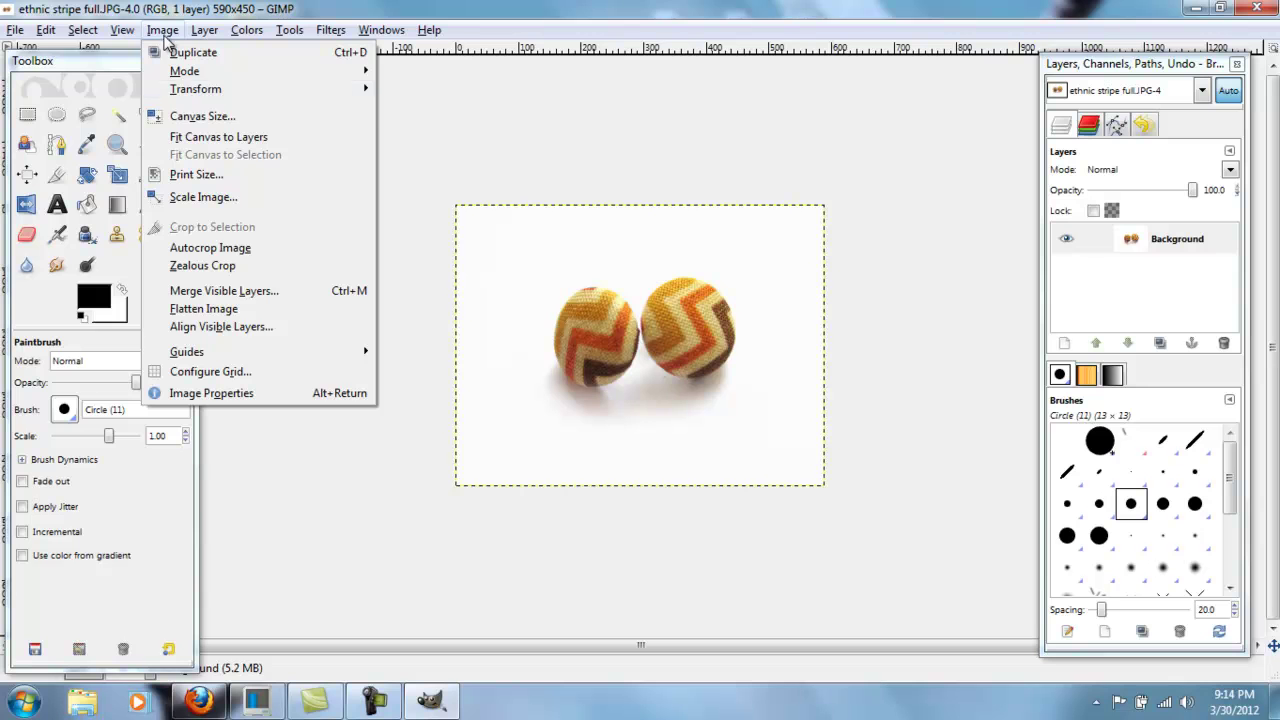
left_click(243, 118)
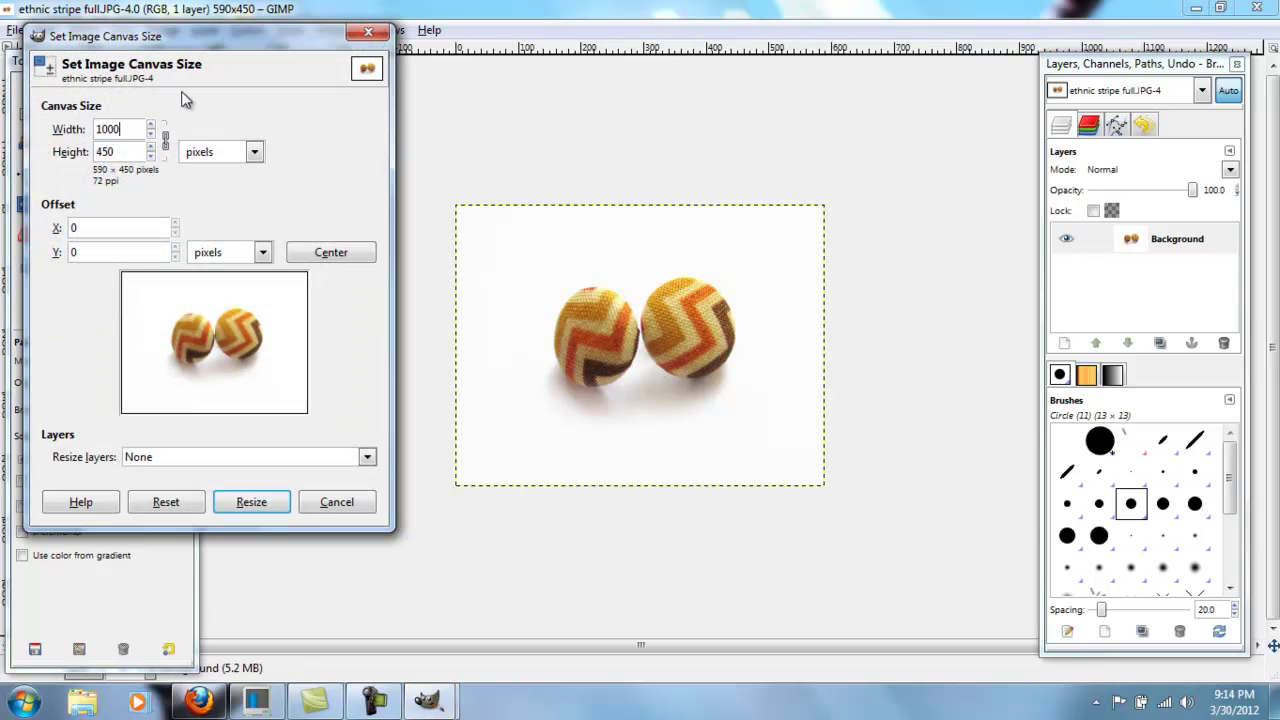
left_click(131, 151)
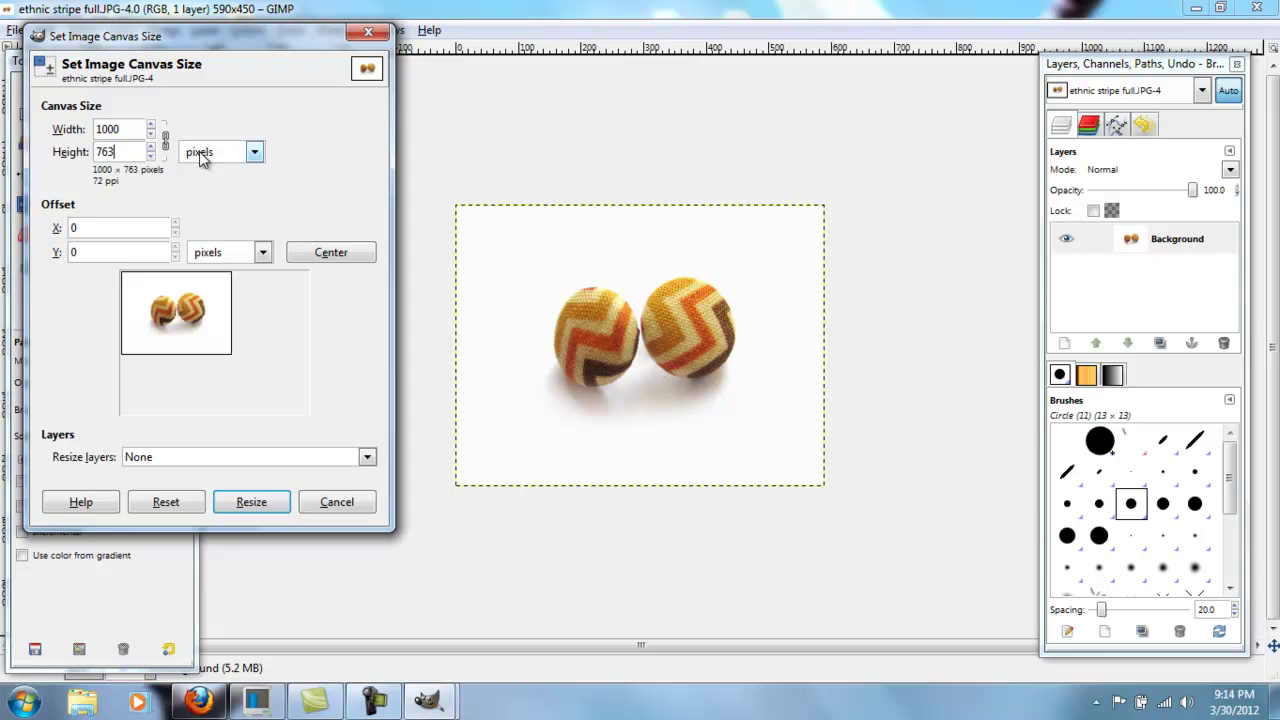
left_click(166, 150)
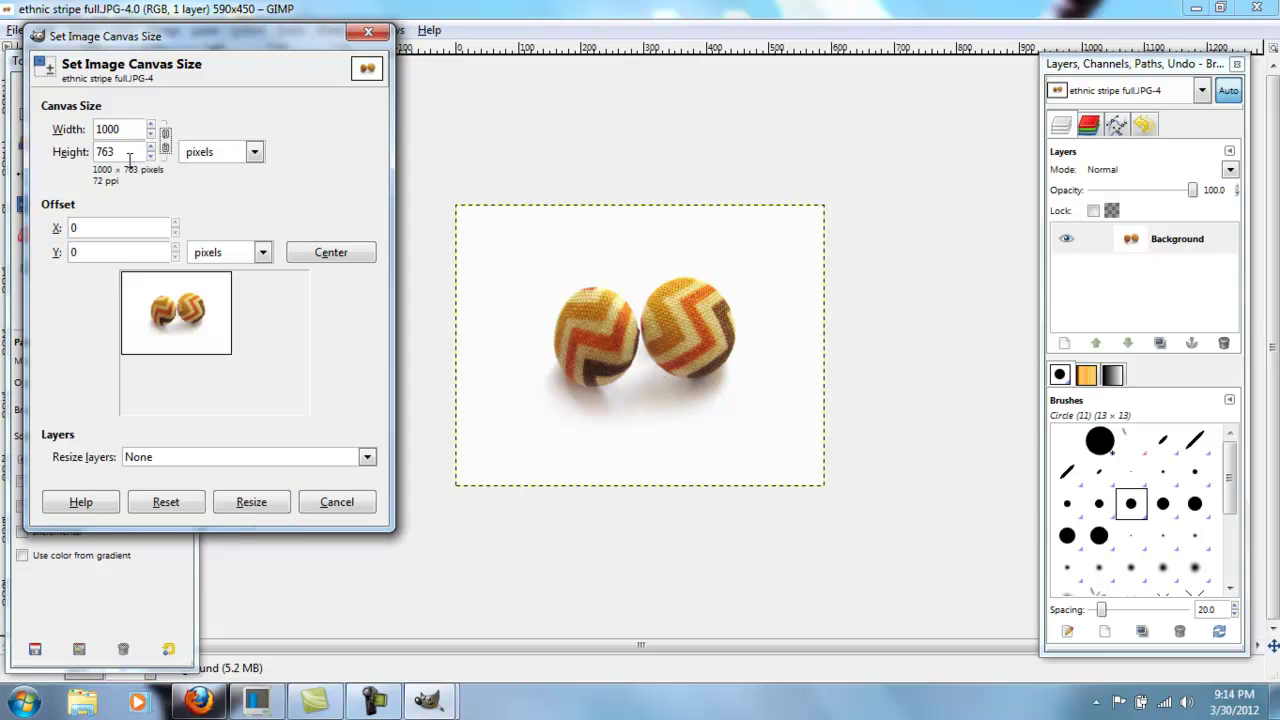
type("1000")
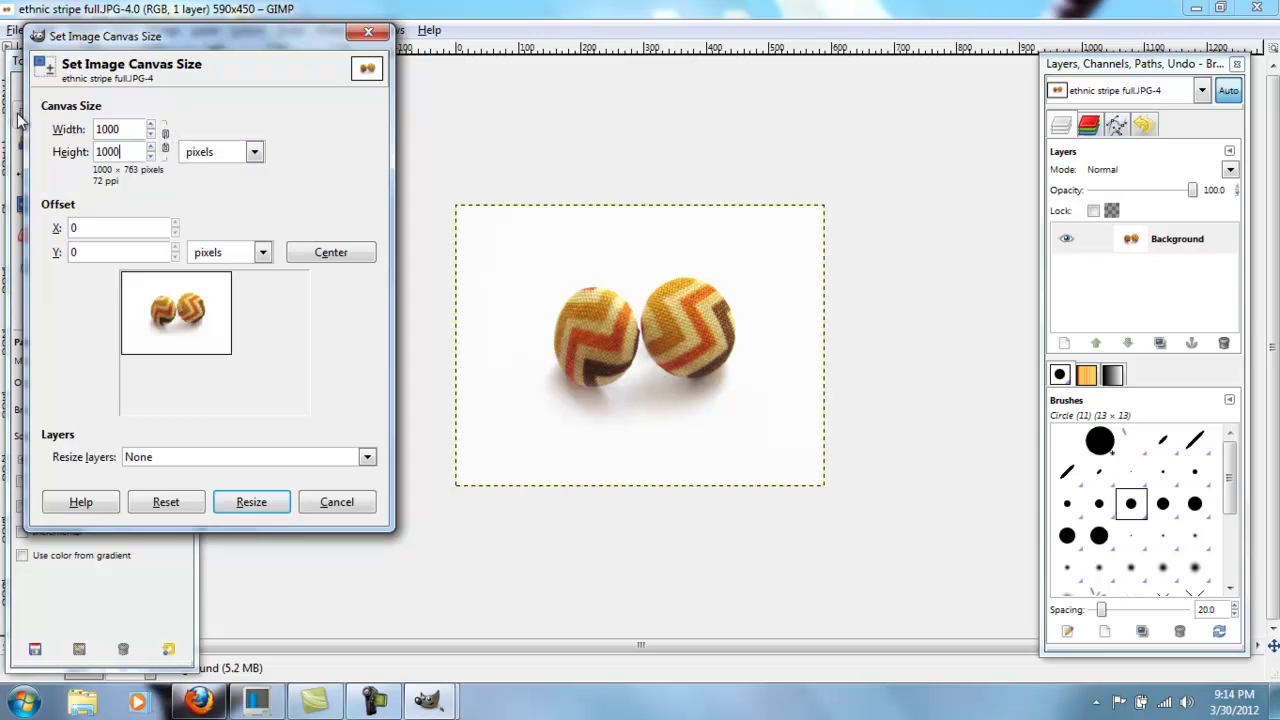
left_click(143, 129)
left_click(338, 254)
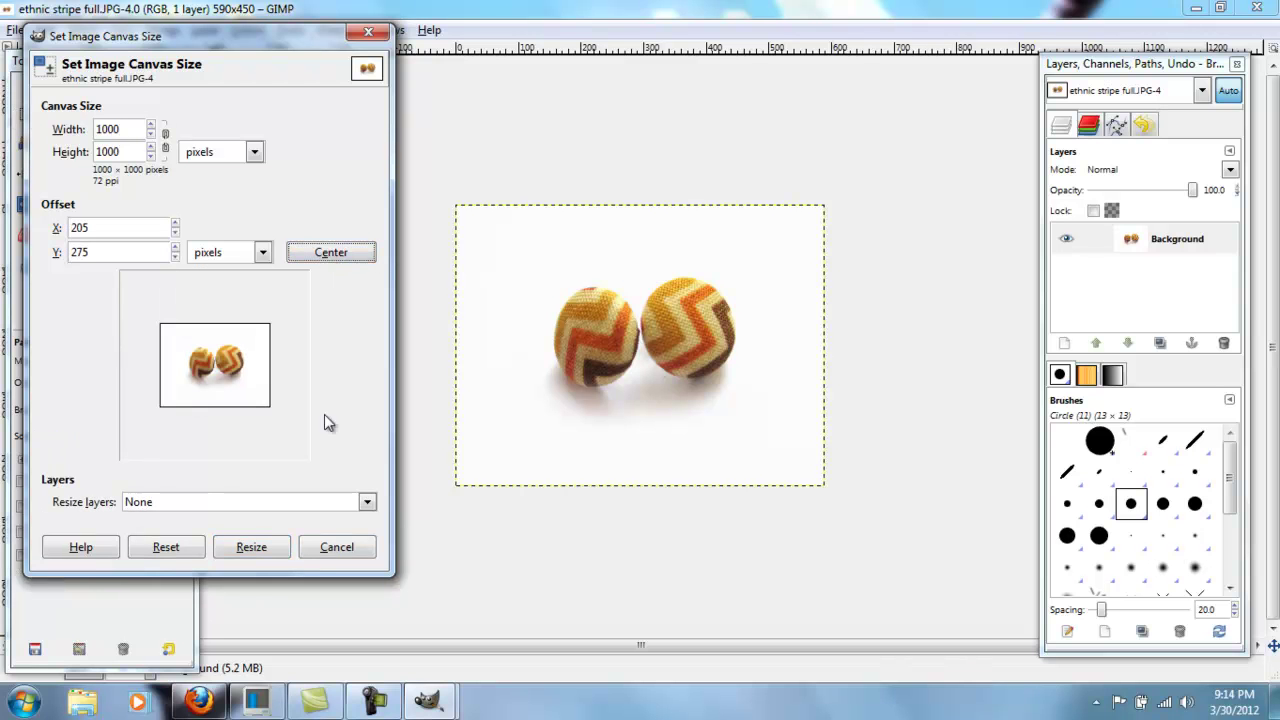
left_click(248, 548)
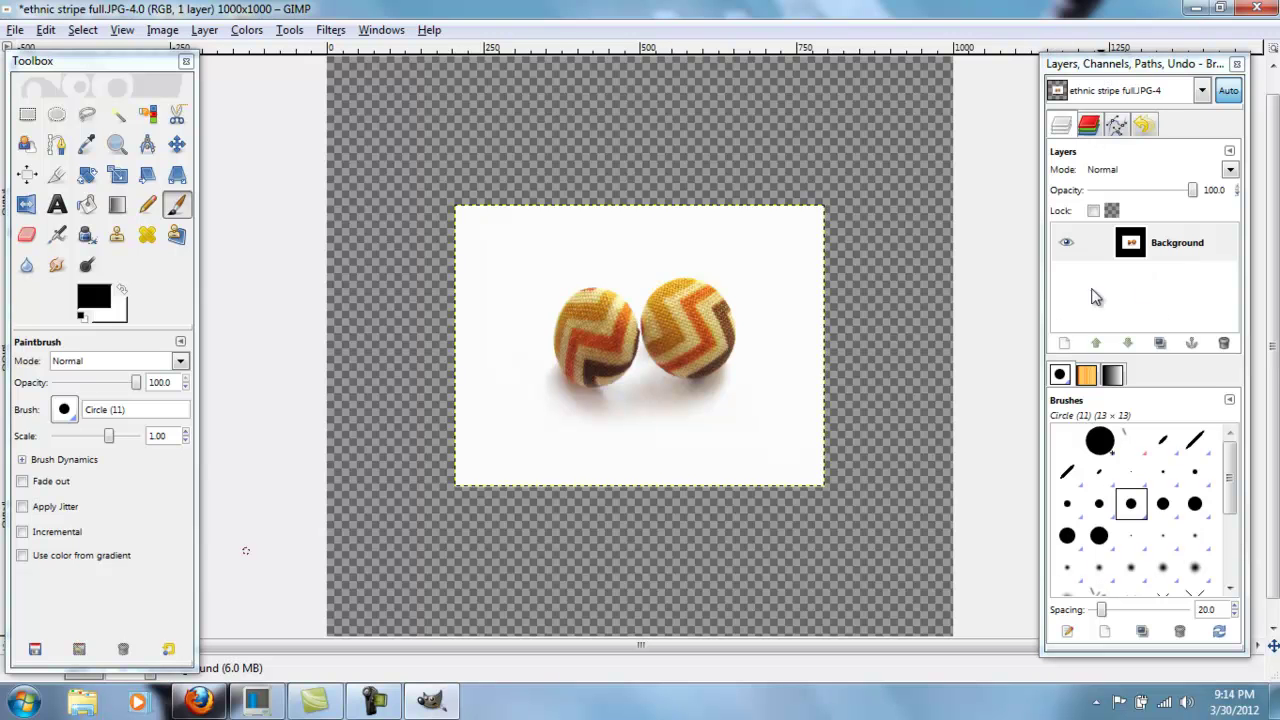
right_click(1124, 255)
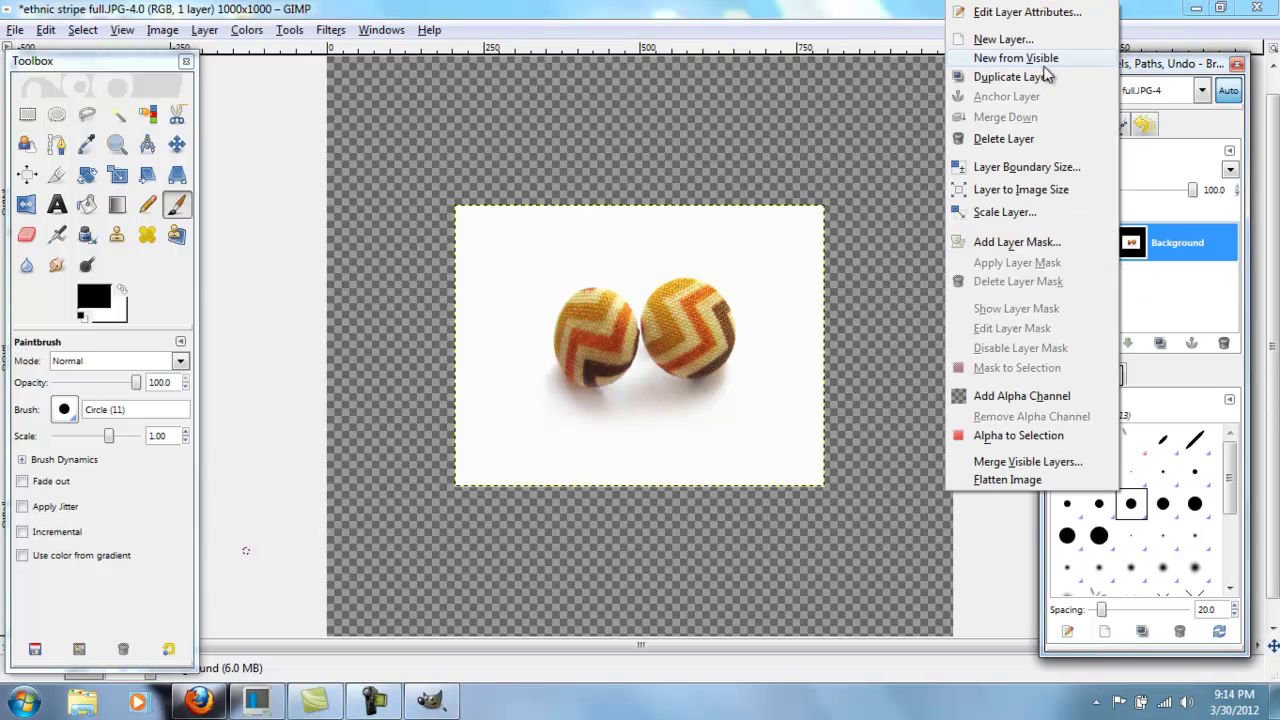
left_click(1038, 481)
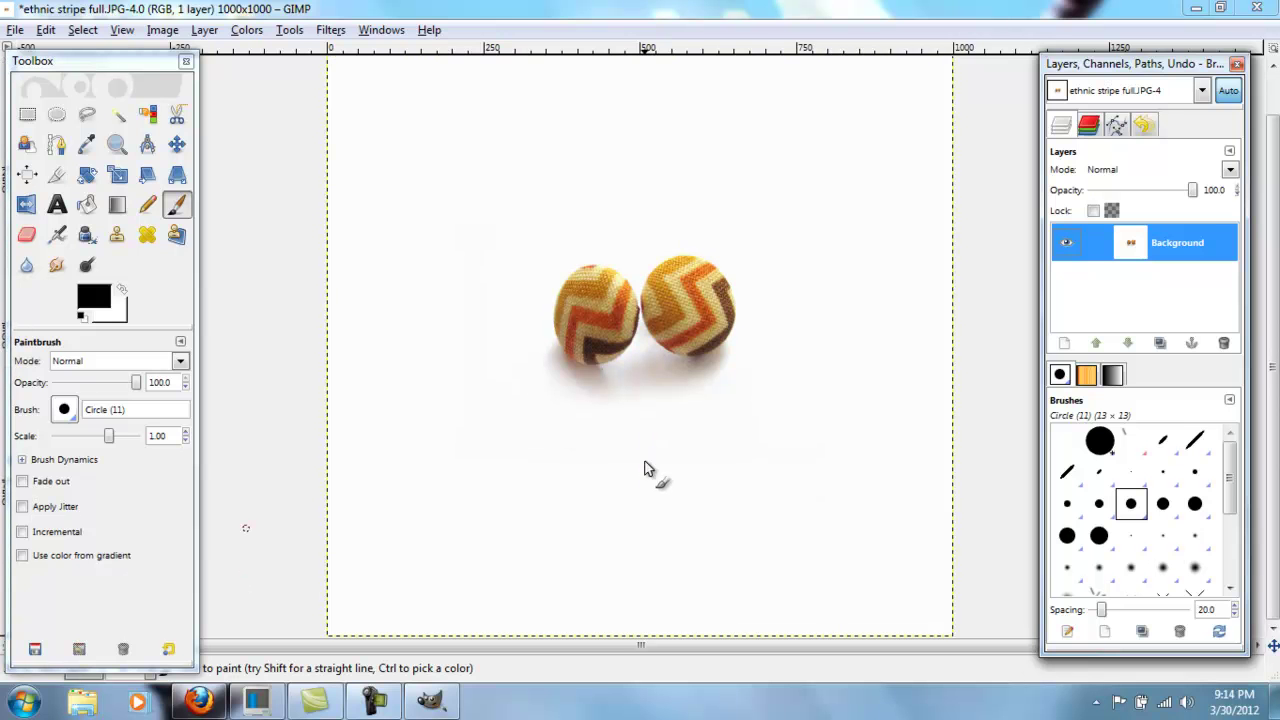
Undo back to the original 590 × 450 photo and pick the Rectangle Select tool
key("ctrl+z")
key("ctrl+z")
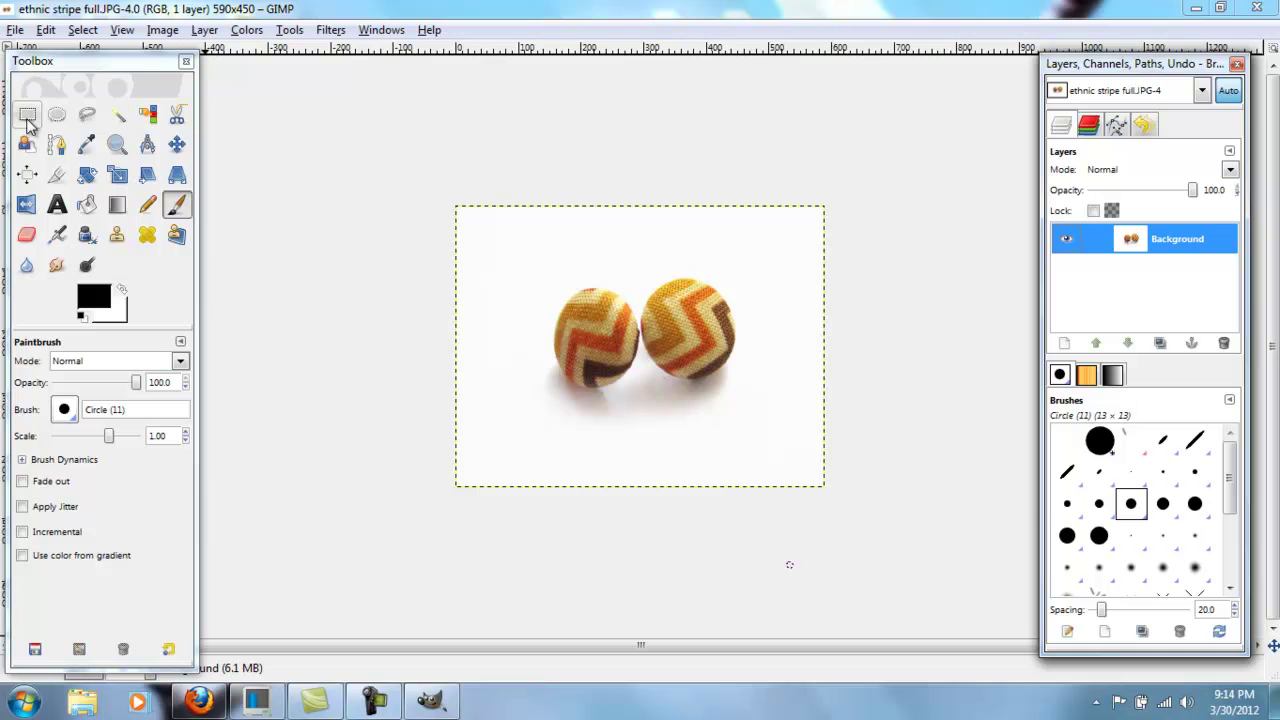
left_click_drag(74, 60, 86, 36)
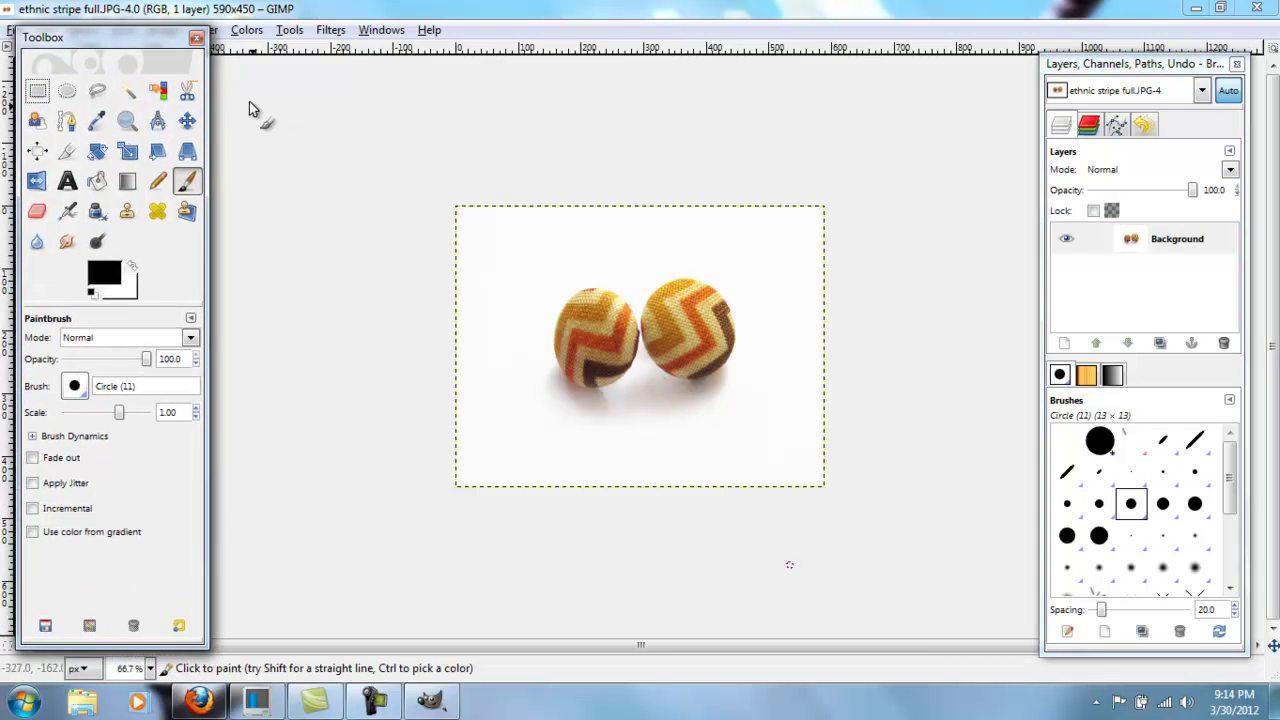
left_click(38, 93)
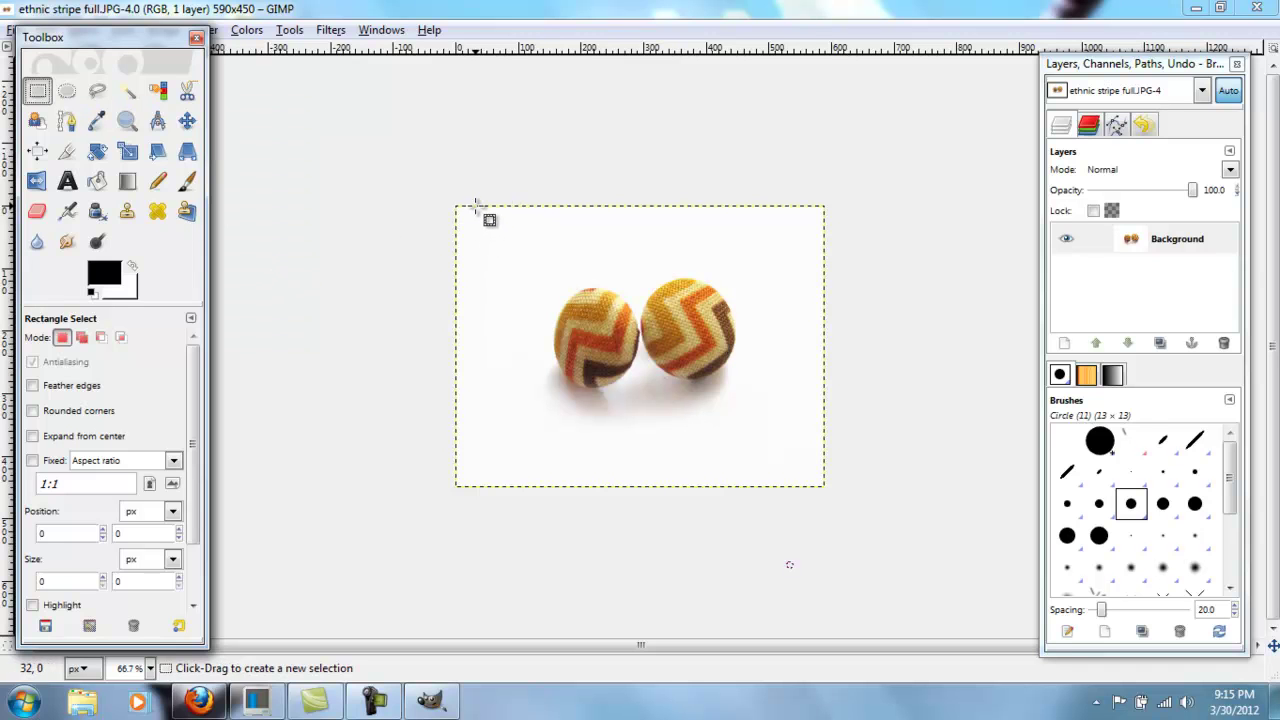
Draw and resize trial rectangle selections over the photo, then discard them
left_click_drag(477, 206, 807, 487)
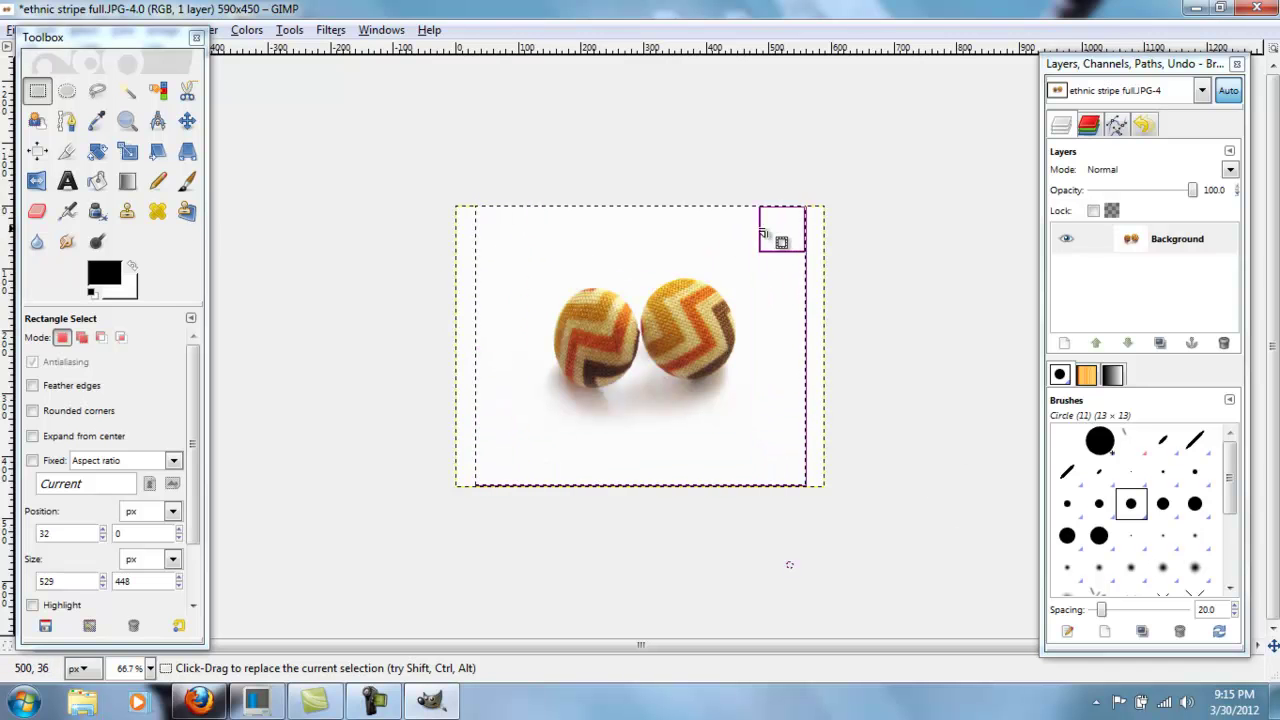
key("ctrl+z")
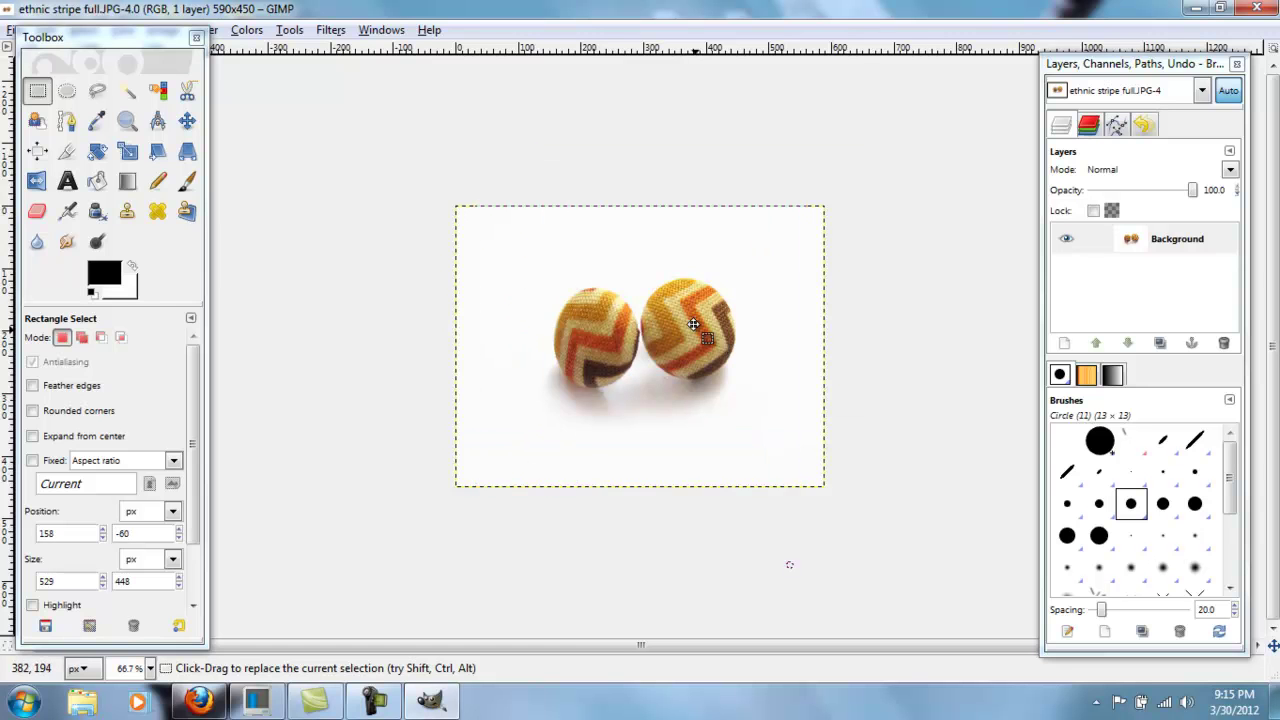
left_click_drag(693, 324, 645, 353)
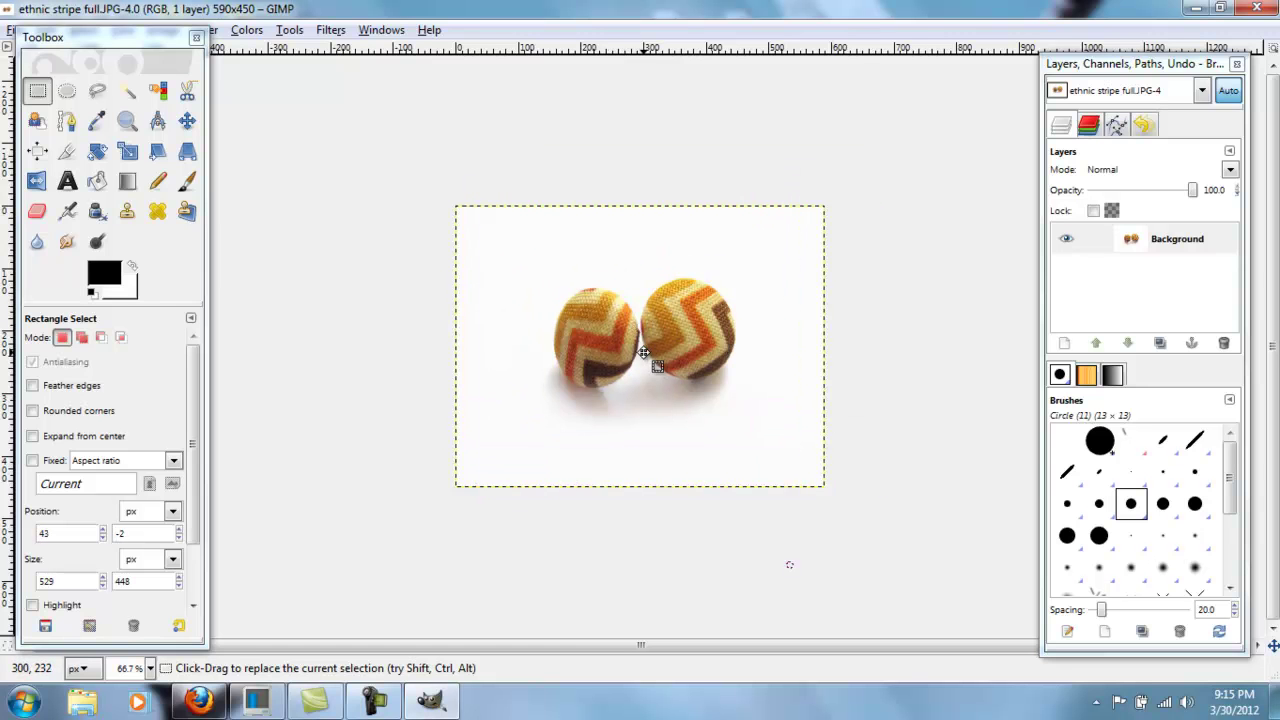
left_click_drag(517, 246, 572, 302)
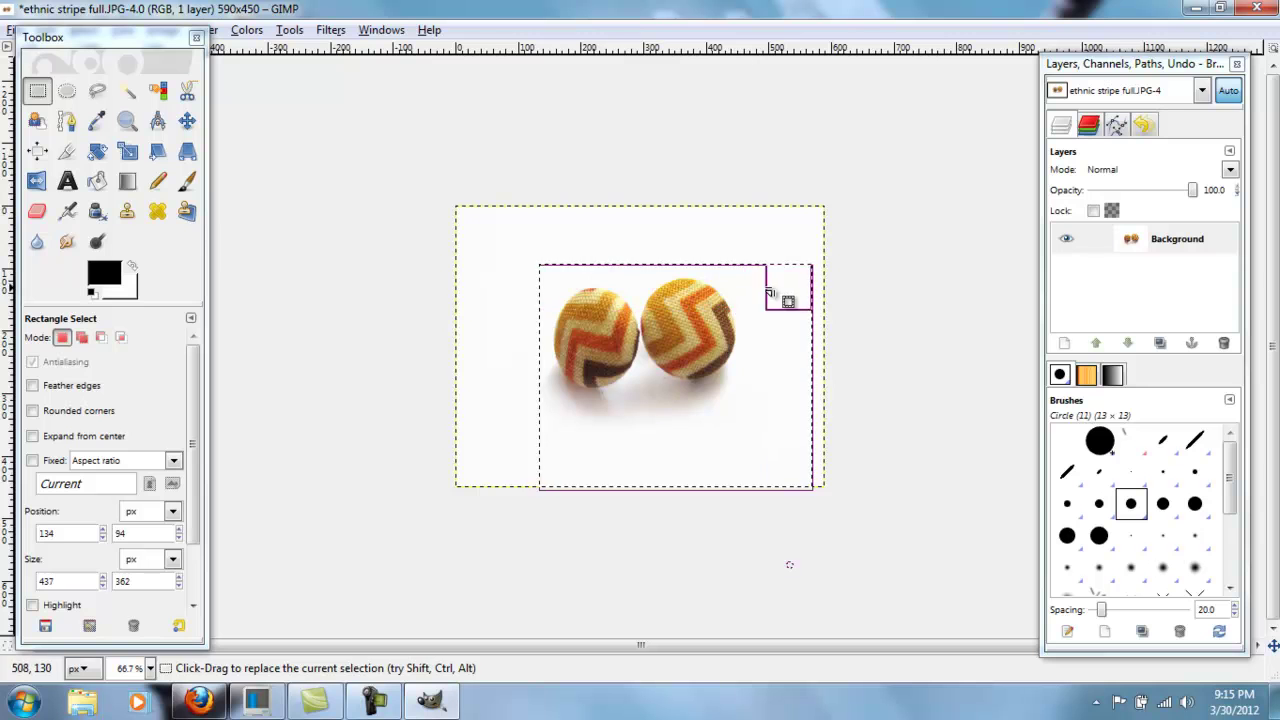
left_click_drag(770, 293, 597, 467)
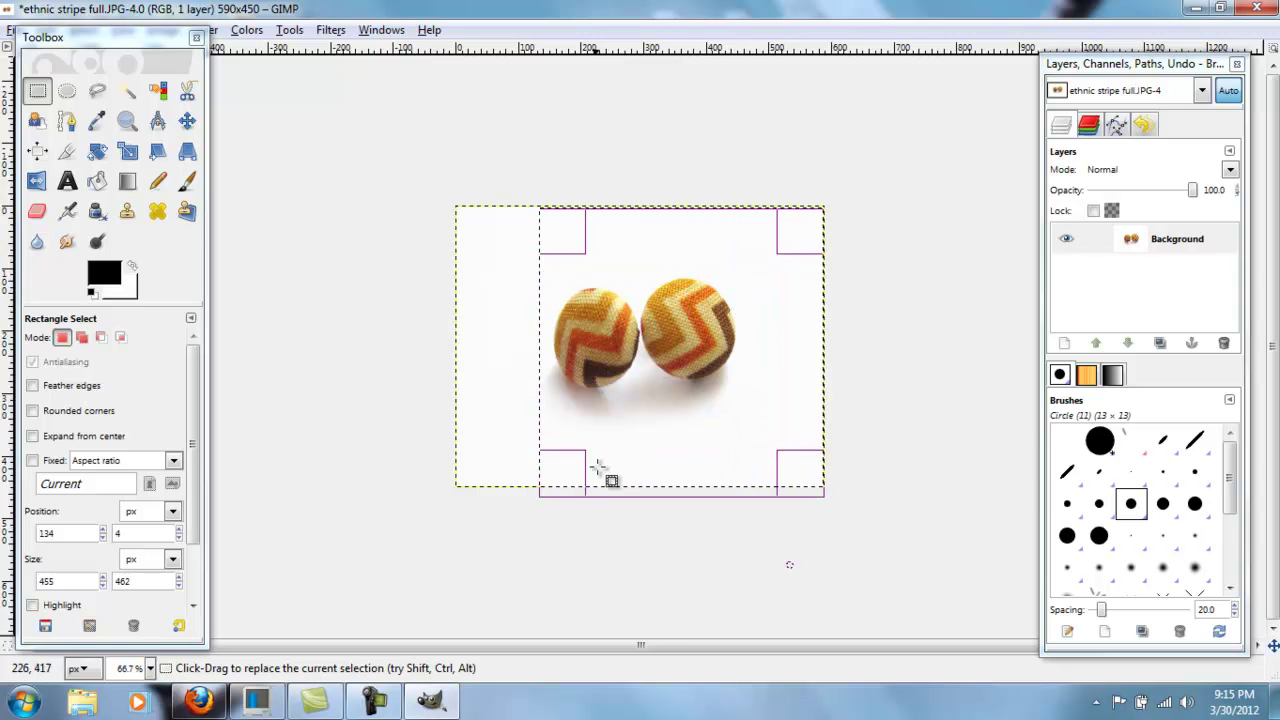
left_click(503, 277)
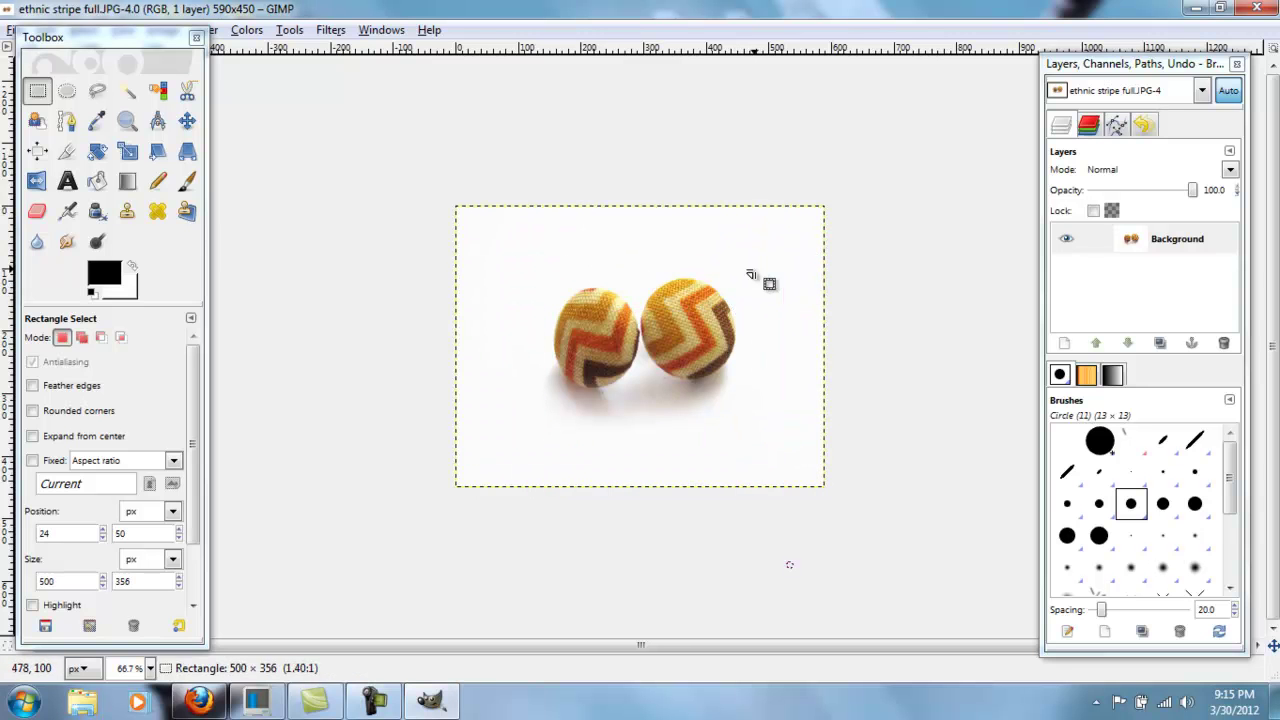
Draw a 488 × 447 selection around both earrings spanning the photo's full height
left_click_drag(768, 432, 782, 448)
left_click_drag(506, 277, 513, 258)
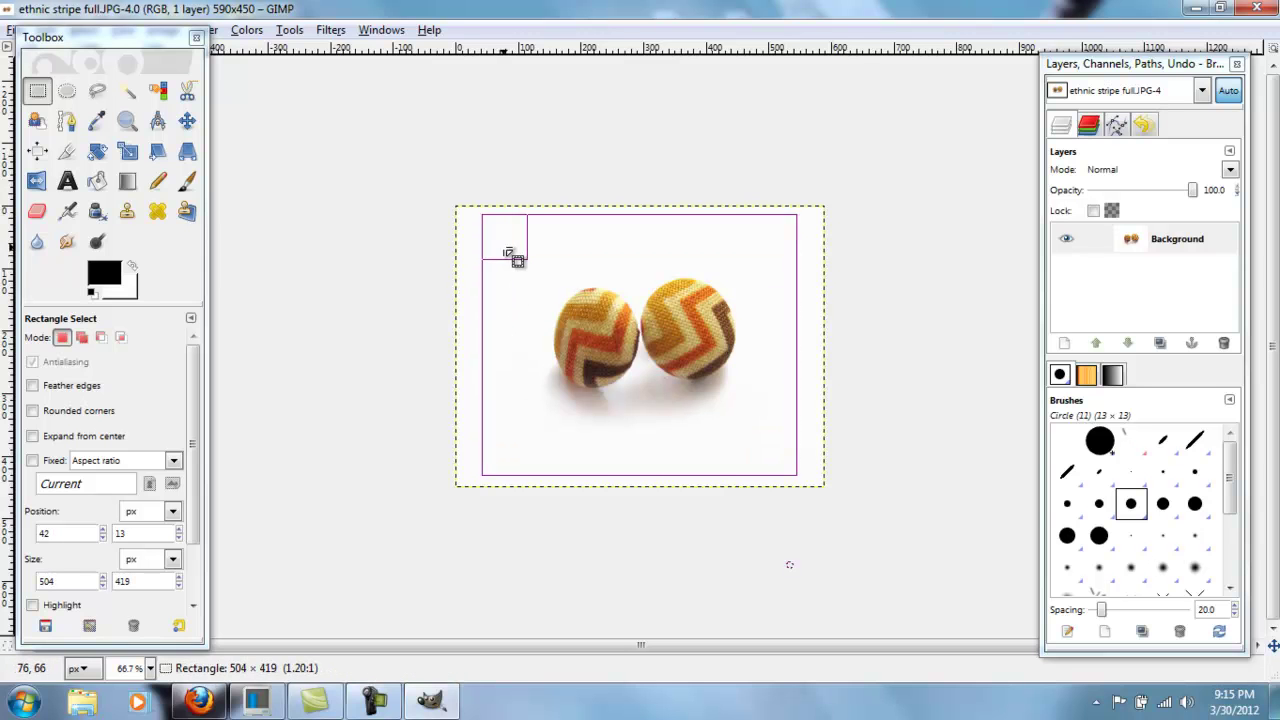
mouse_move(648, 340)
left_mouse_down()
mouse_move(446, 200)
mouse_move(668, 372)
mouse_move(670, 333)
left_mouse_up()
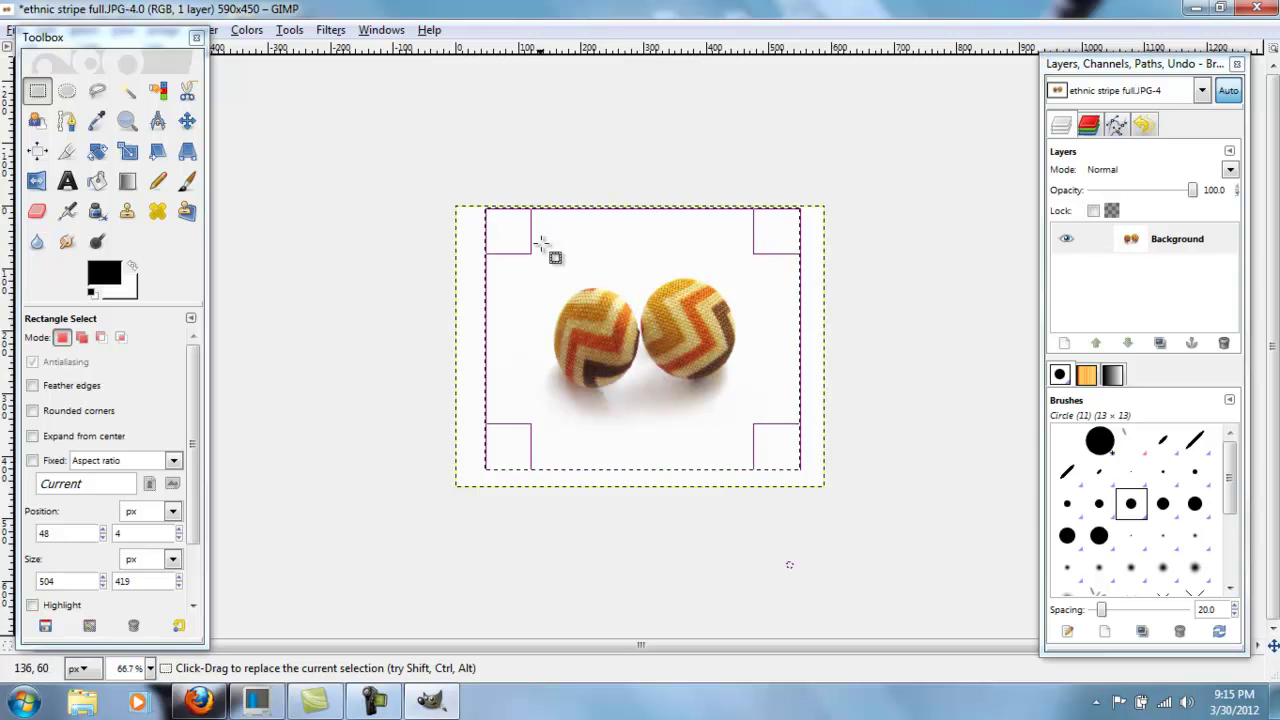
left_click_drag(517, 234, 522, 225)
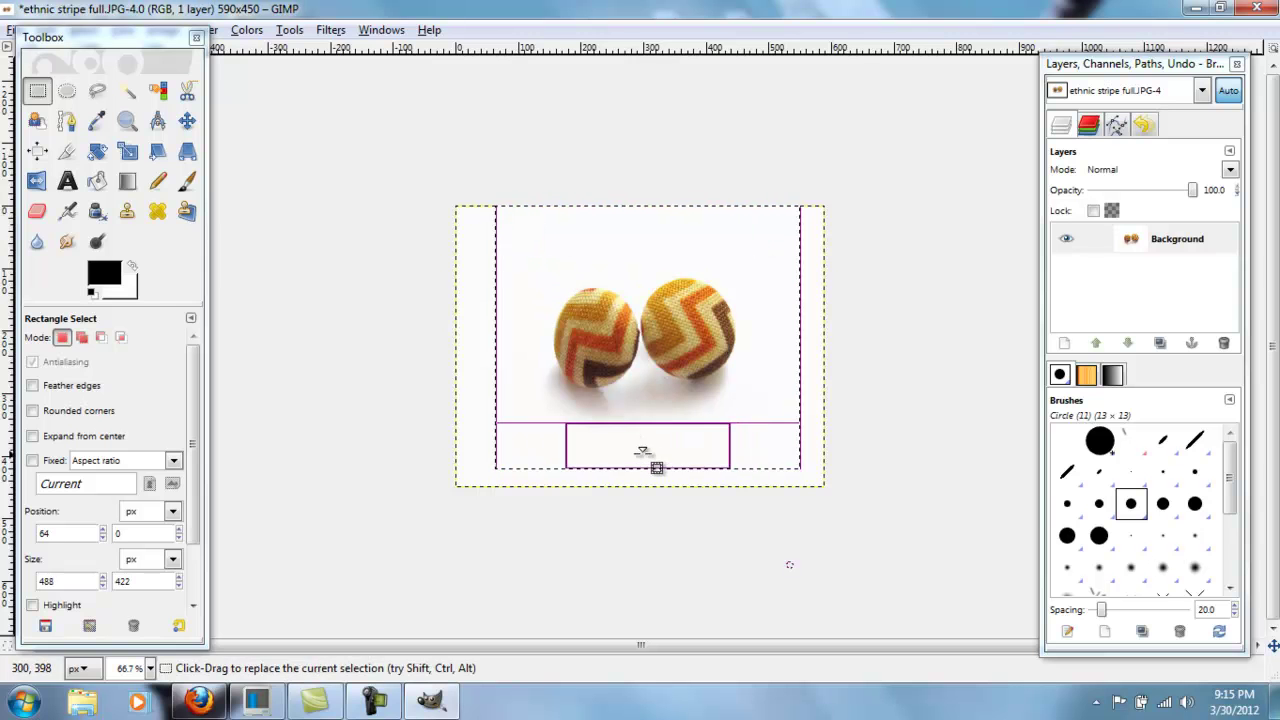
left_click_drag(652, 456, 661, 481)
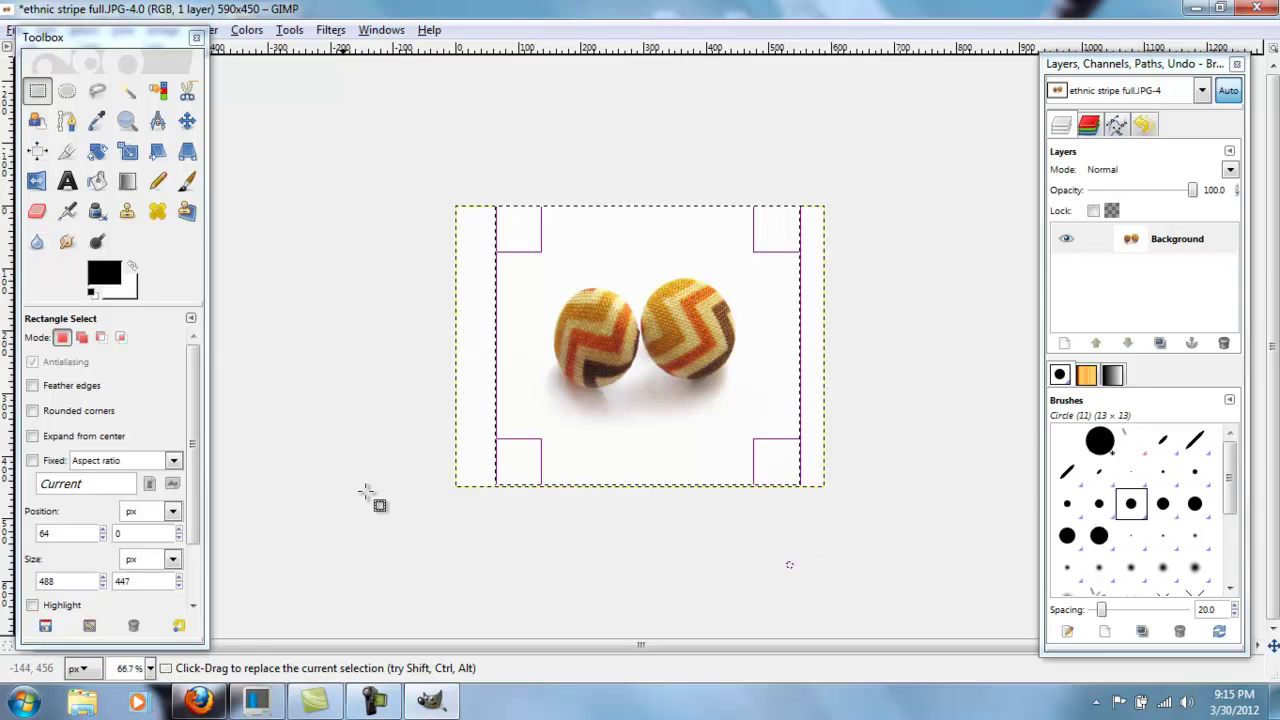
mouse_move(172, 40)
left_mouse_down()
mouse_move(173, 57)
mouse_move(164, 52)
left_mouse_up()
left_click(162, 30)
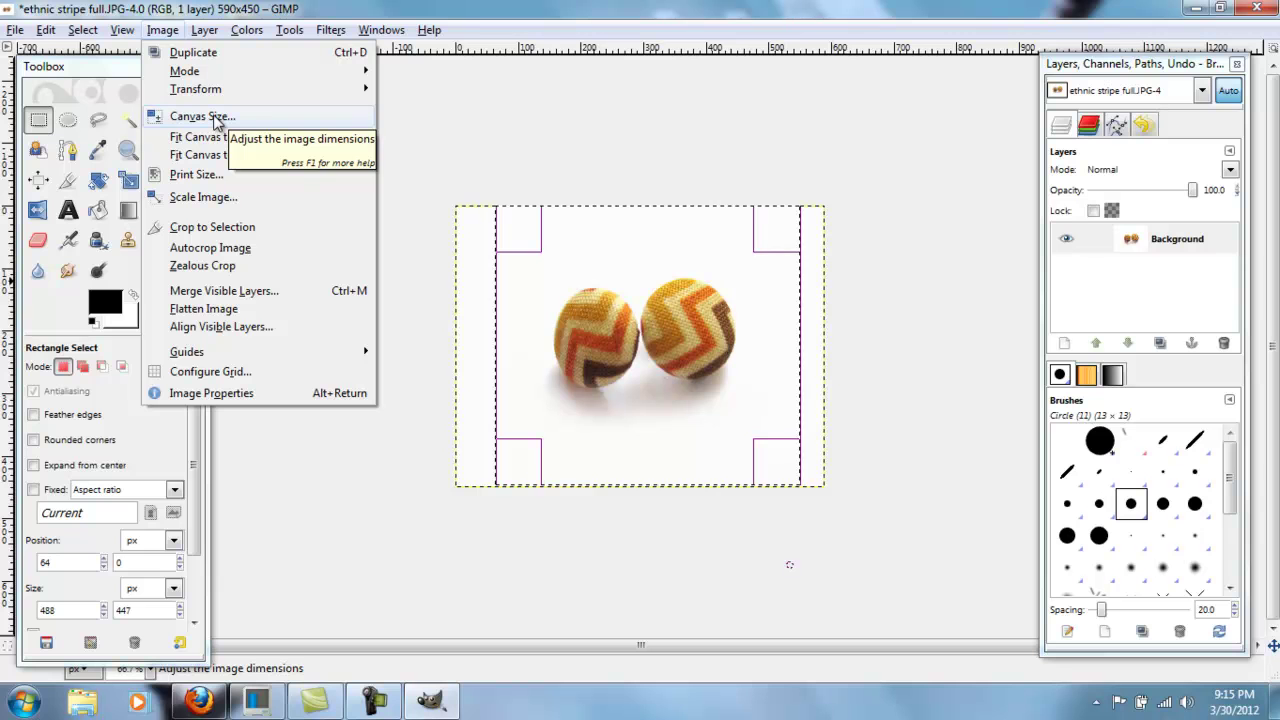
Crop to the 488 × 447 selection twice, undoing each crop to restore 590 × 450
left_click(280, 228)
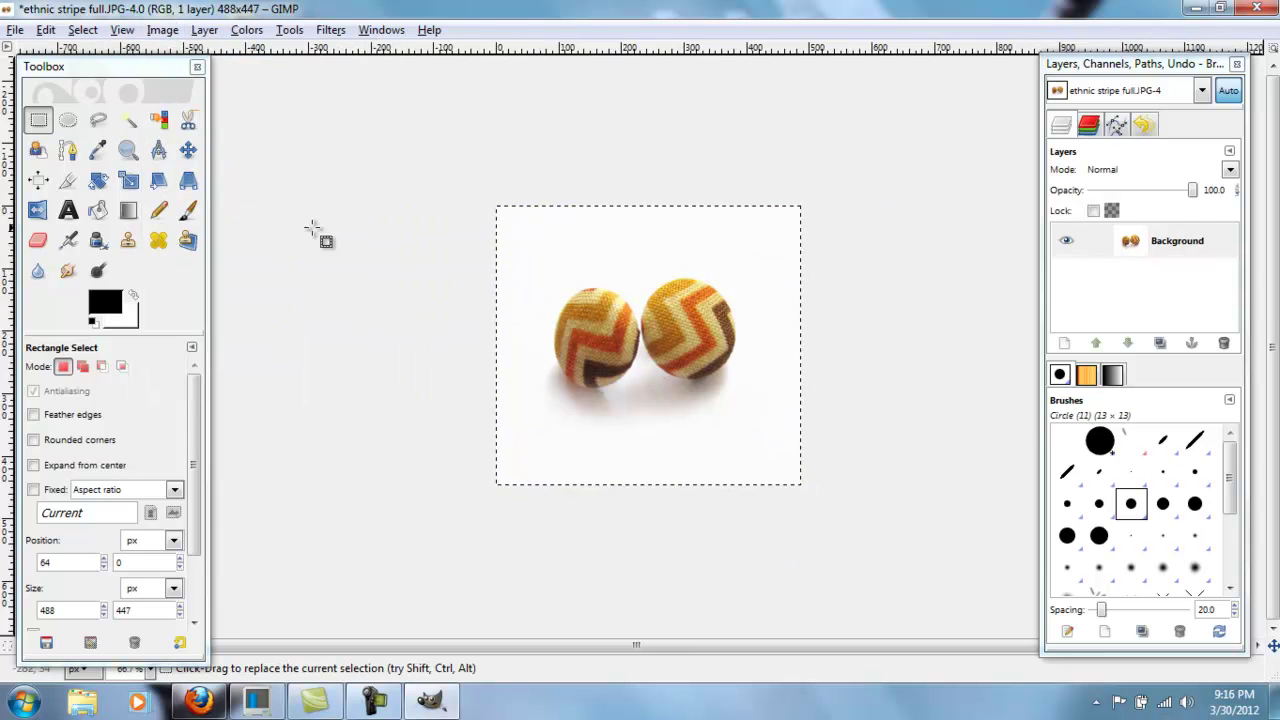
key("ctrl+z")
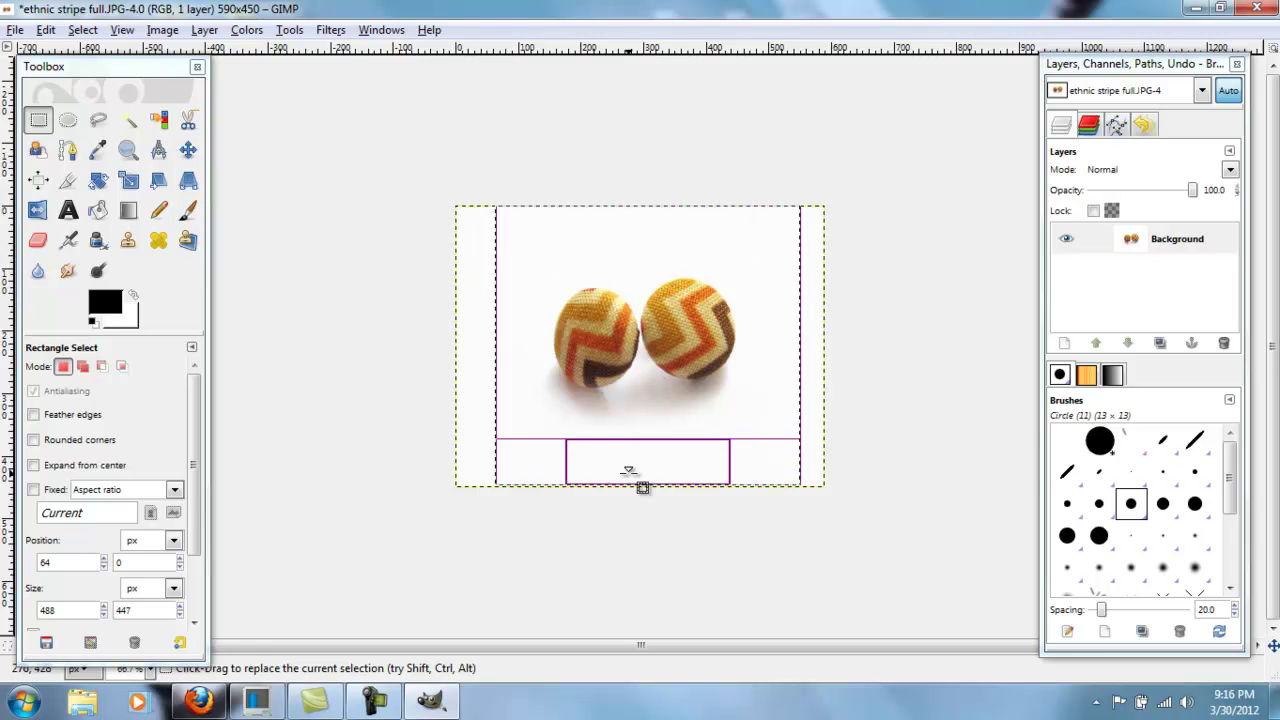
left_click(163, 30)
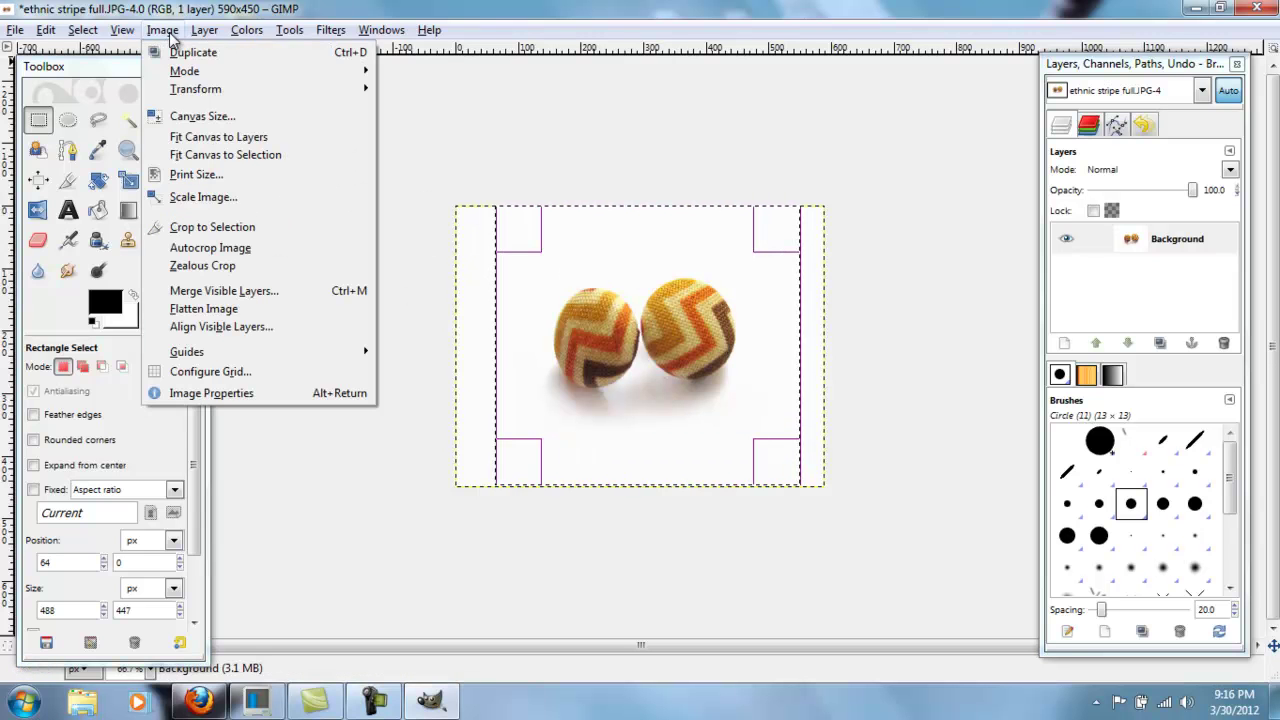
left_click(232, 228)
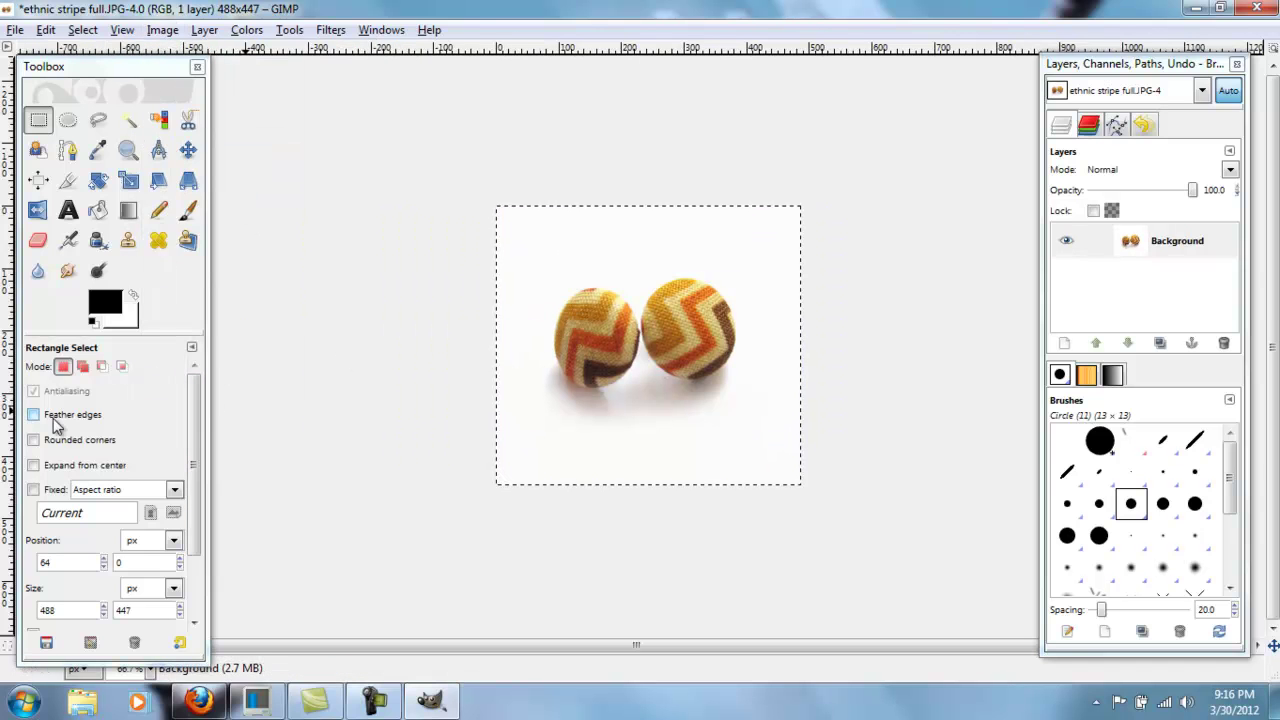
left_click_drag(159, 65, 153, 38)
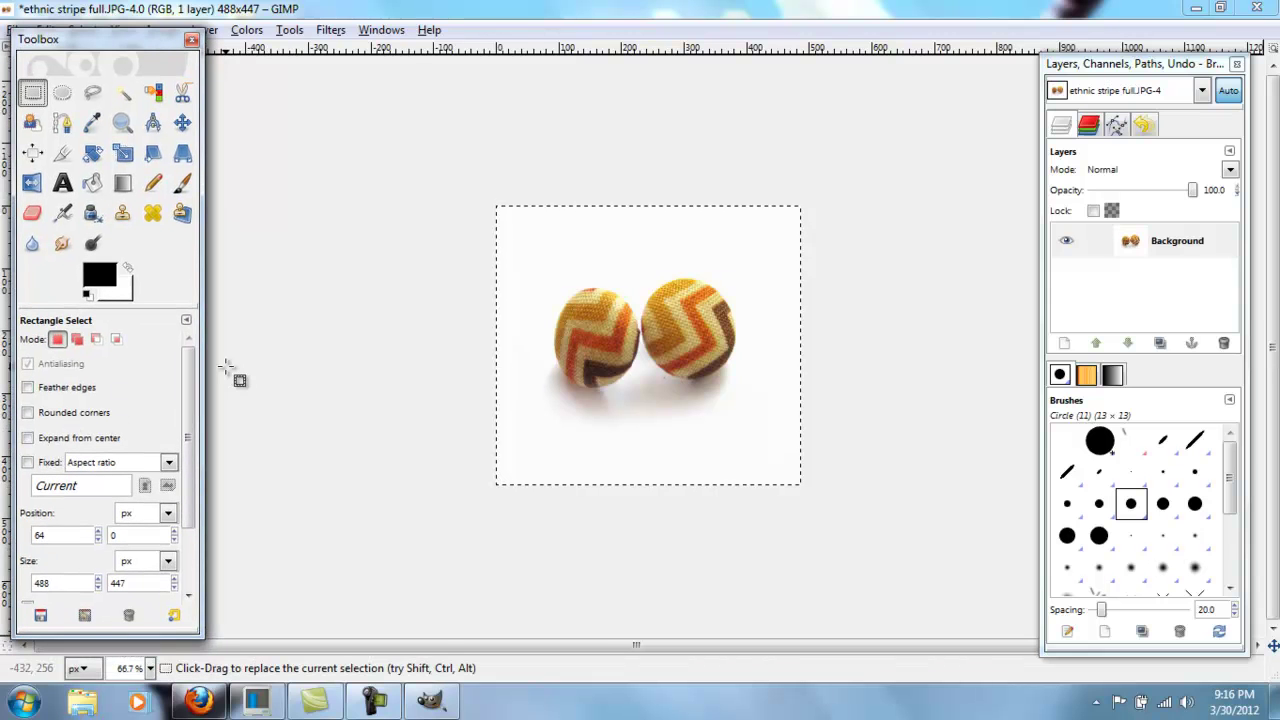
key("ctrl+z")
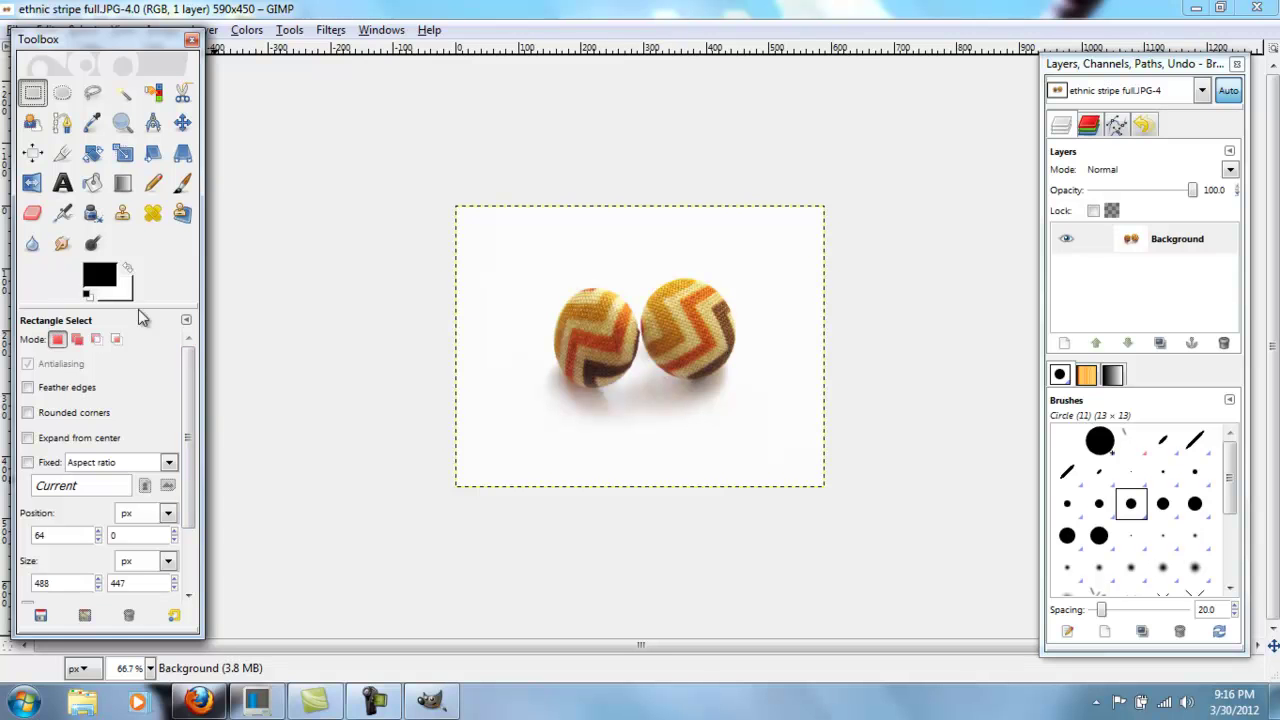
Switch back to Rectangle Select and scroll down through its tool options
left_click_drag(190, 343, 192, 400)
key("shift+o")
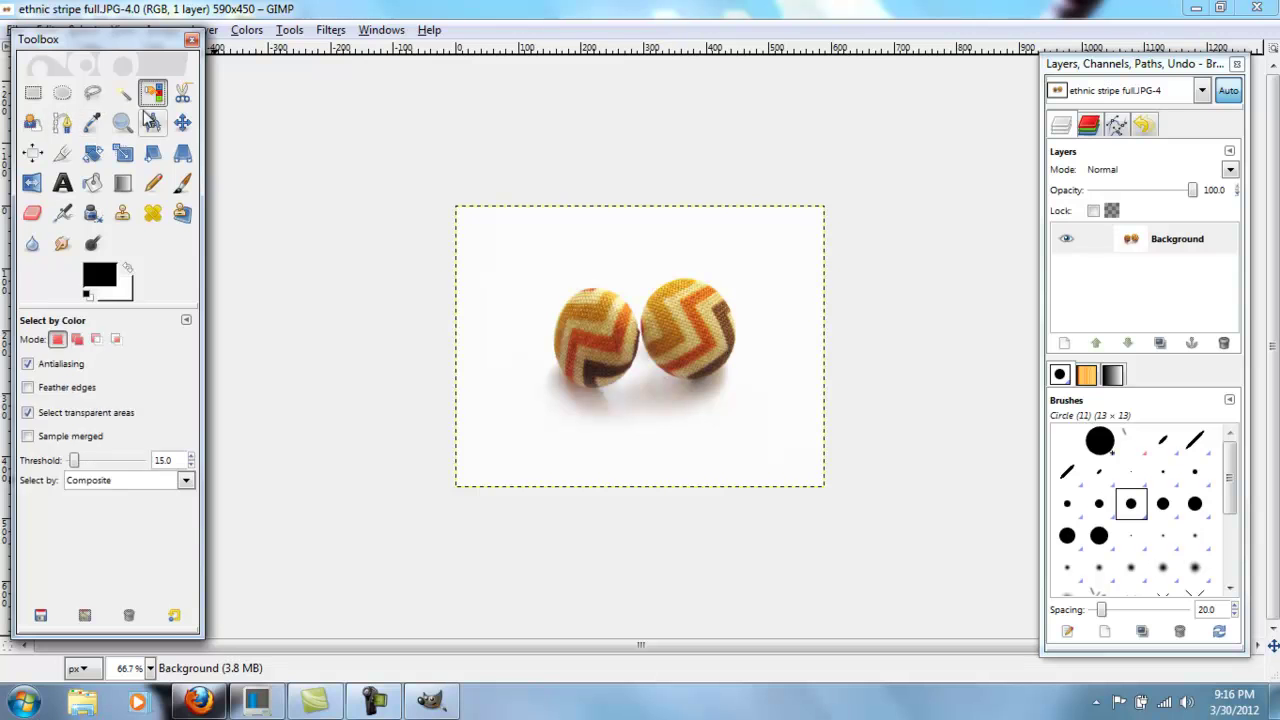
key("shift+p")
key("shift+r")
key("shift+e")
key("shift+c")
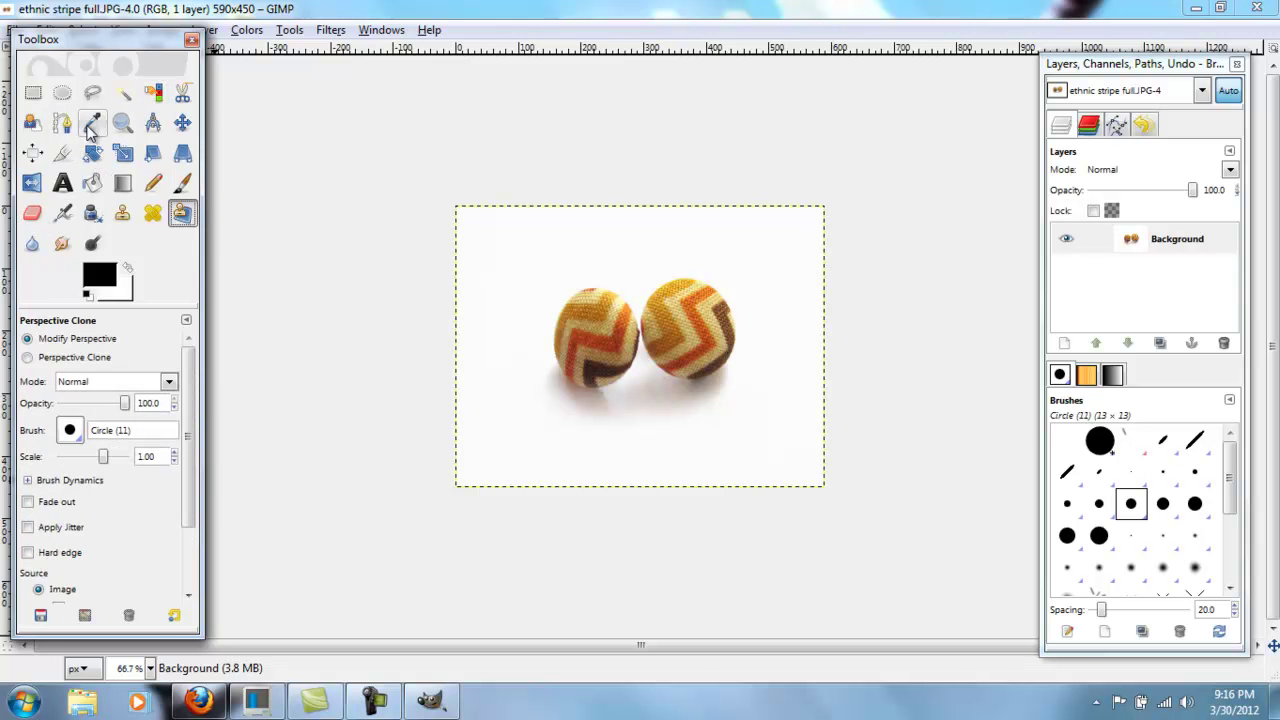
left_click(38, 97)
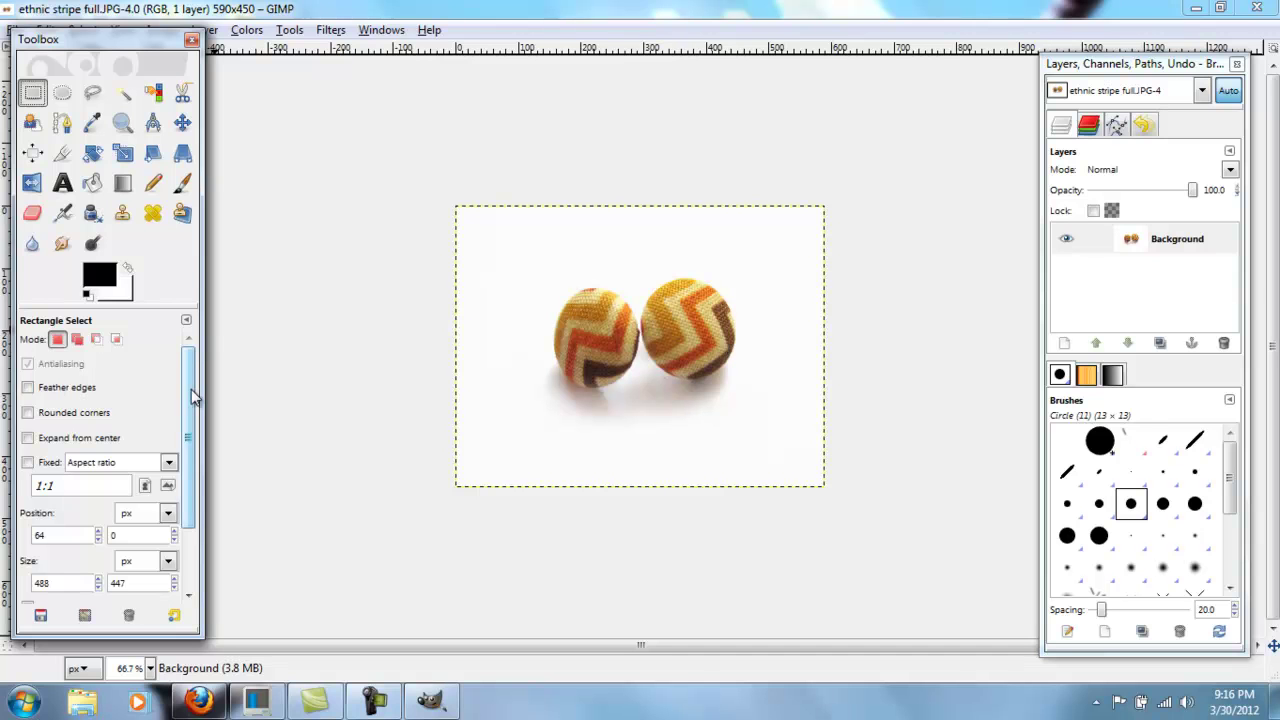
left_click_drag(194, 396, 193, 480)
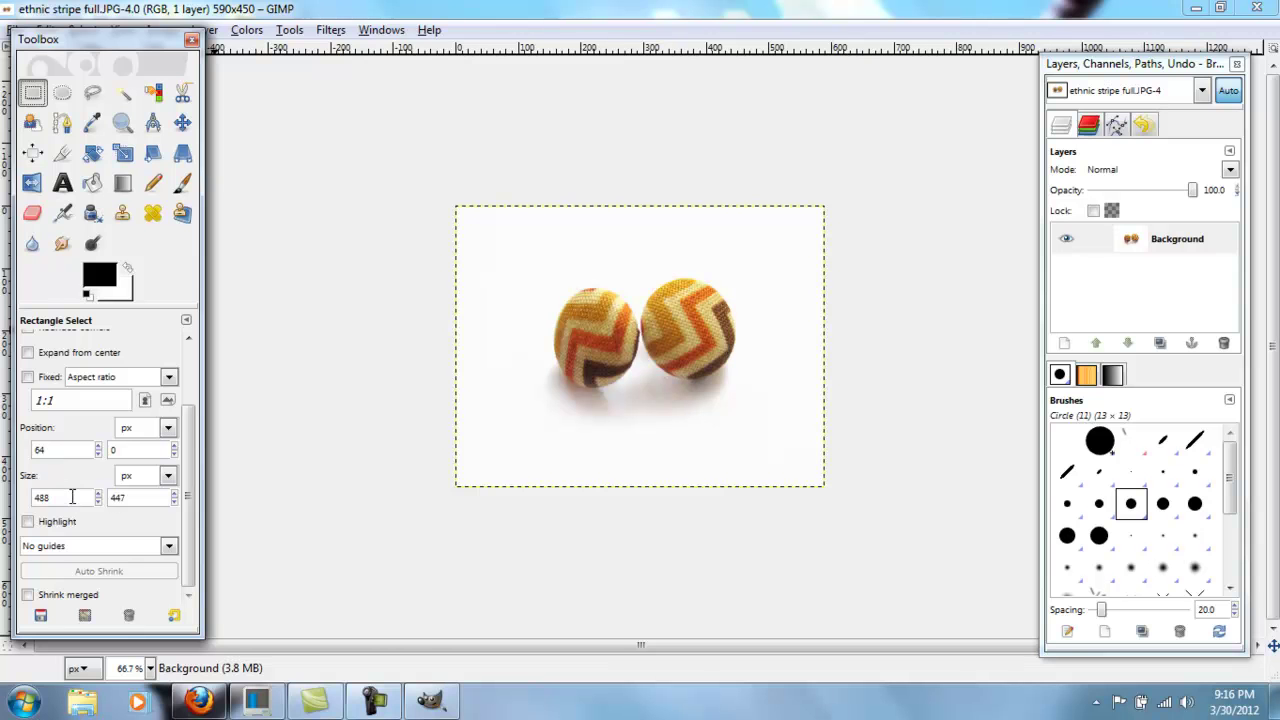
Make the selection a 400 × 400 square at offset 96, 22 framing both earrings
left_click_drag(498, 267, 705, 386)
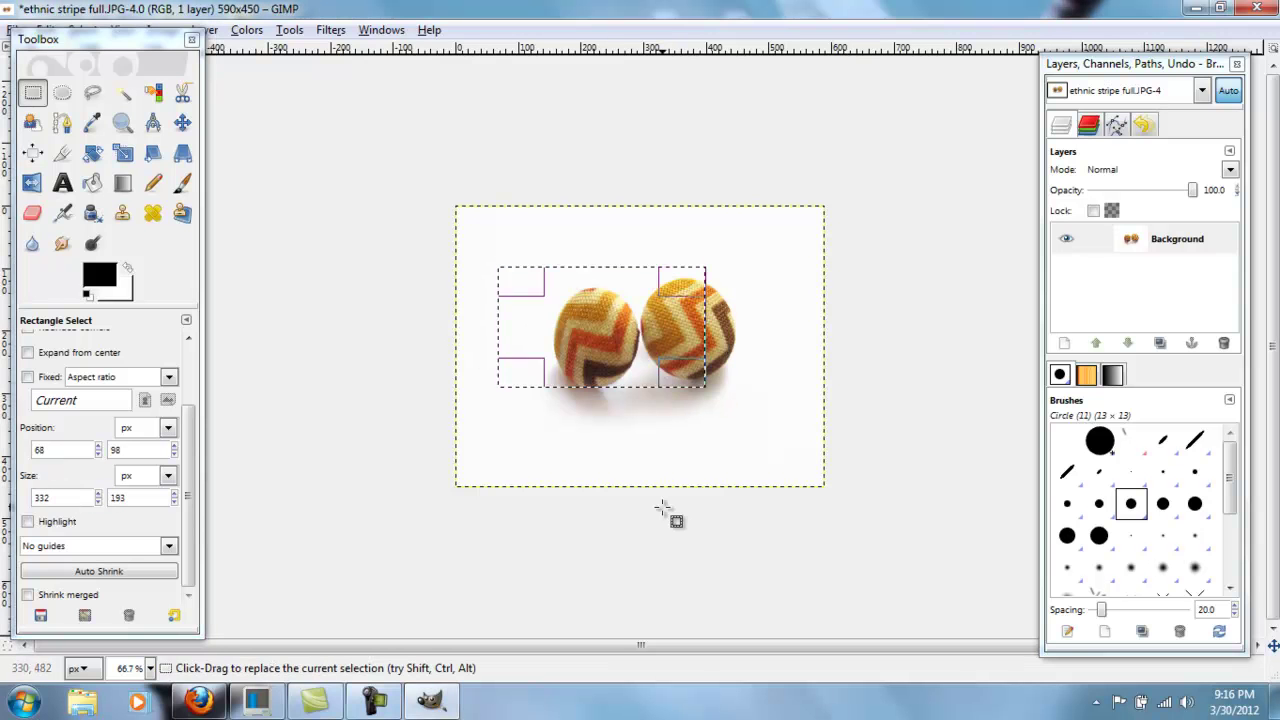
left_click(592, 349)
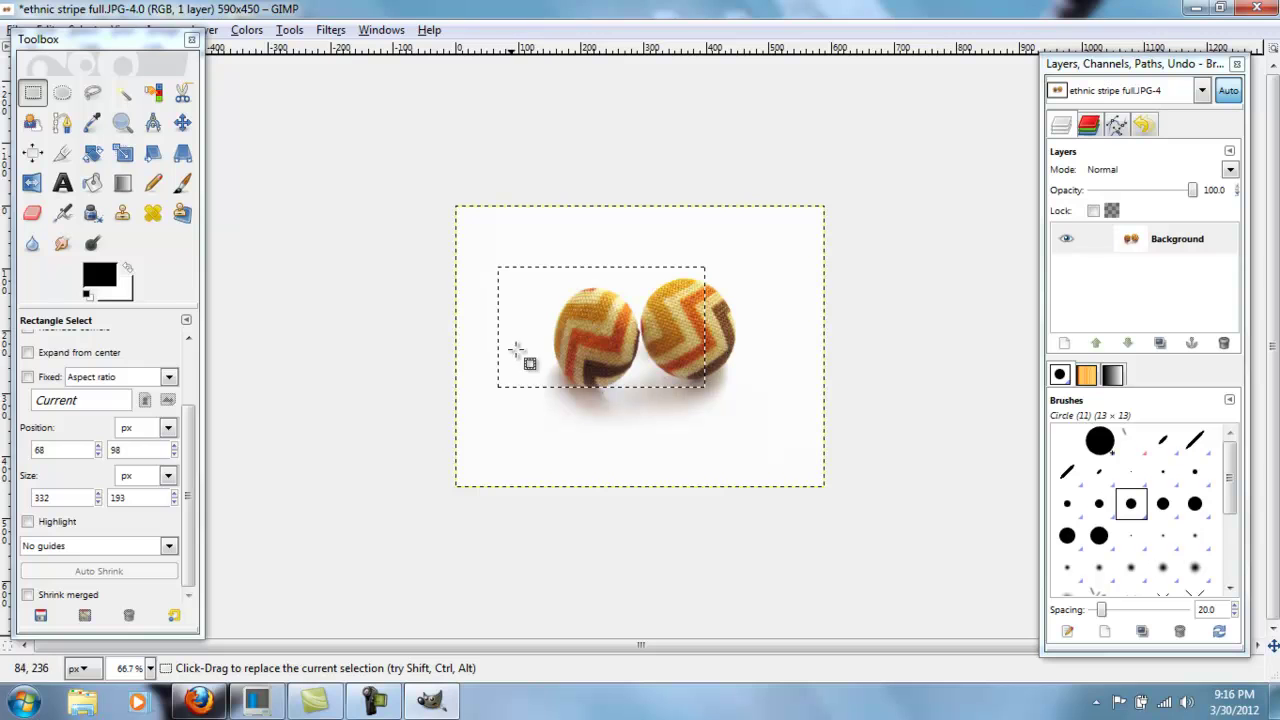
left_click(86, 495)
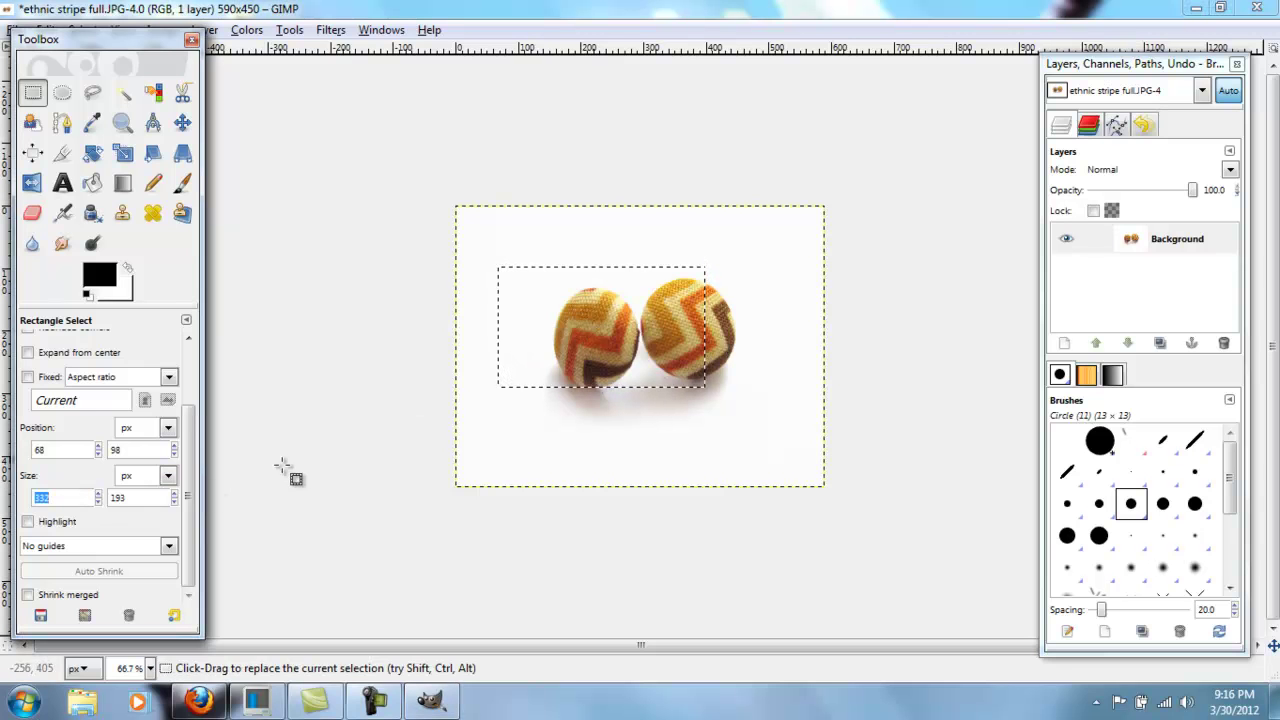
left_click(150, 499)
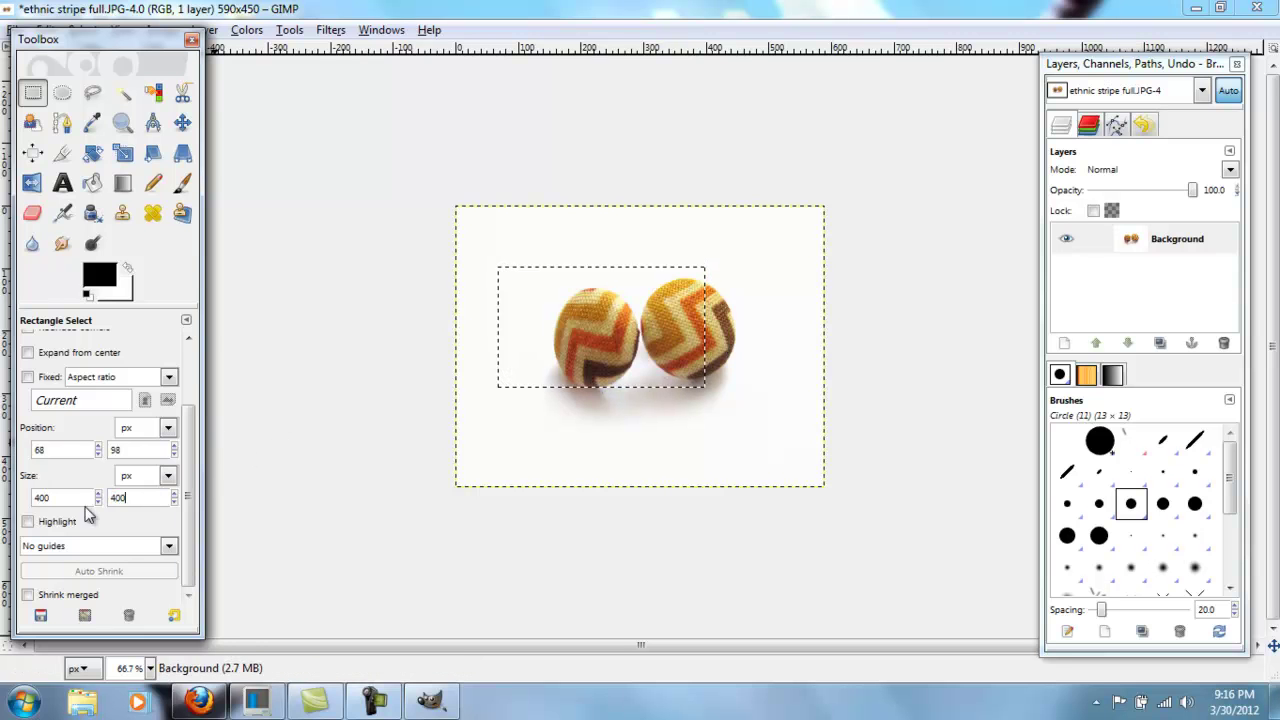
mouse_move(605, 332)
left_mouse_down()
mouse_move(651, 299)
mouse_move(624, 322)
left_mouse_up()
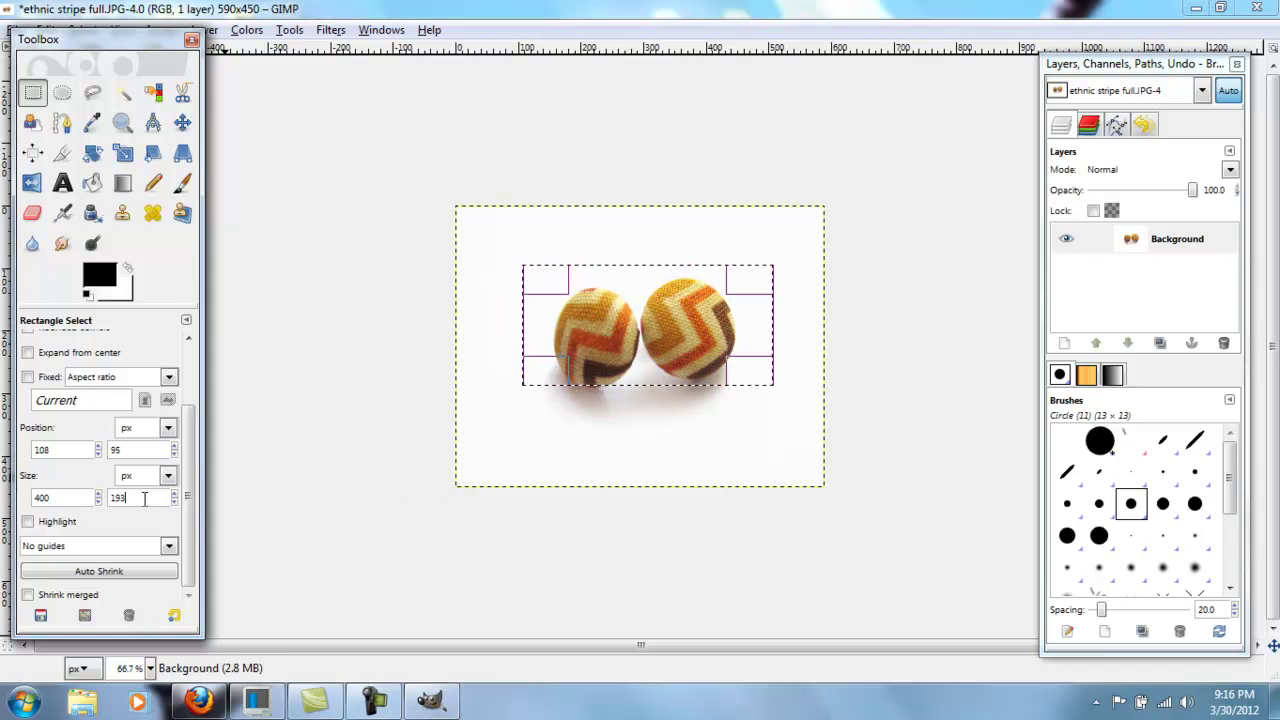
key("Return")
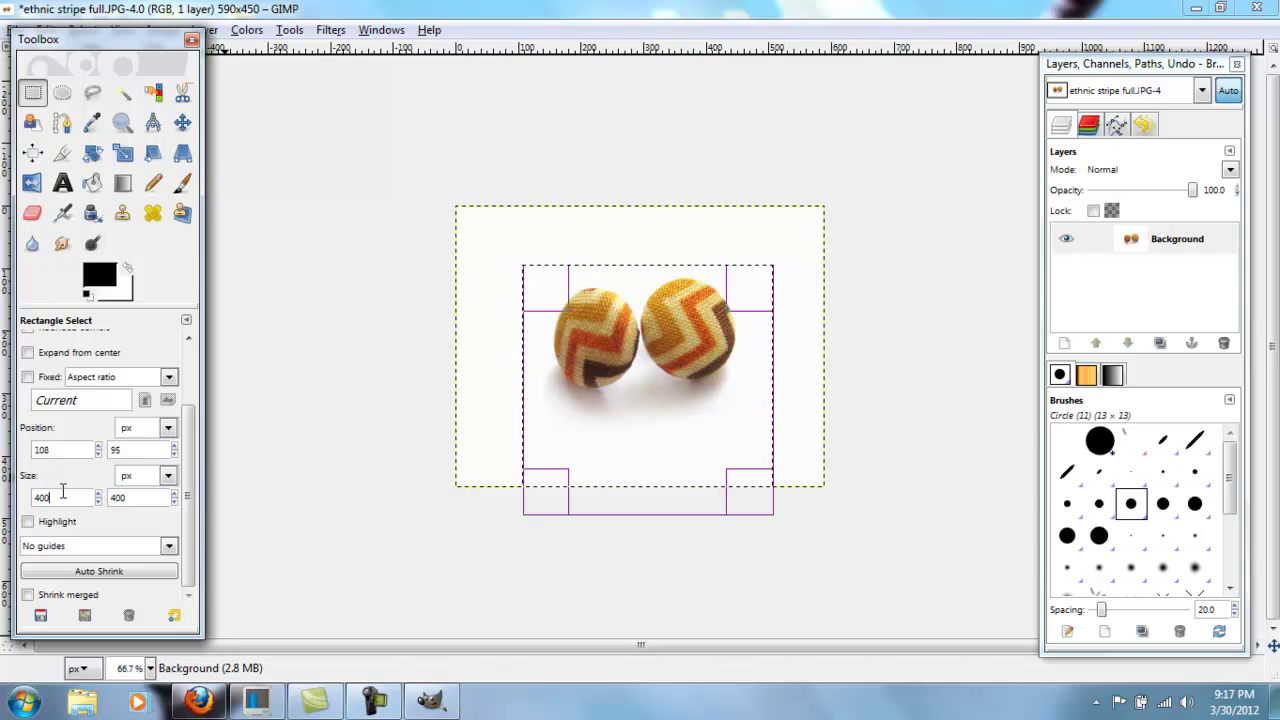
left_click_drag(654, 423, 651, 374)
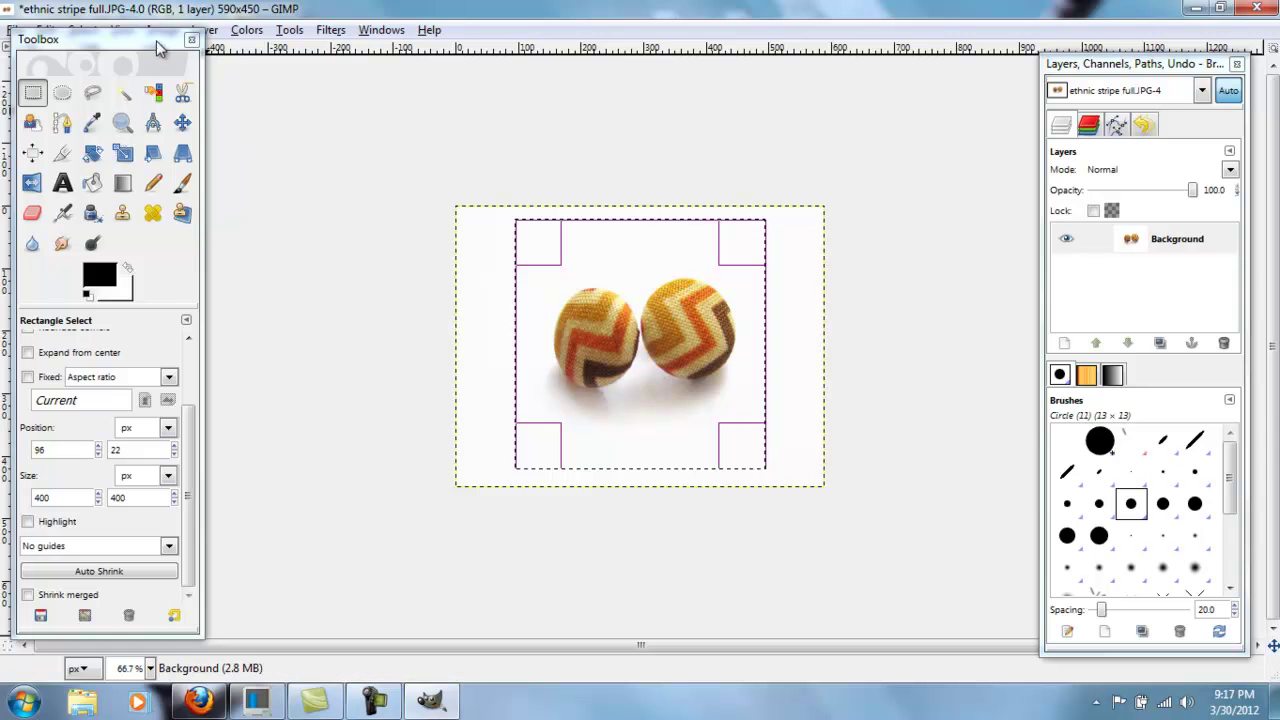
left_click_drag(150, 39, 155, 114)
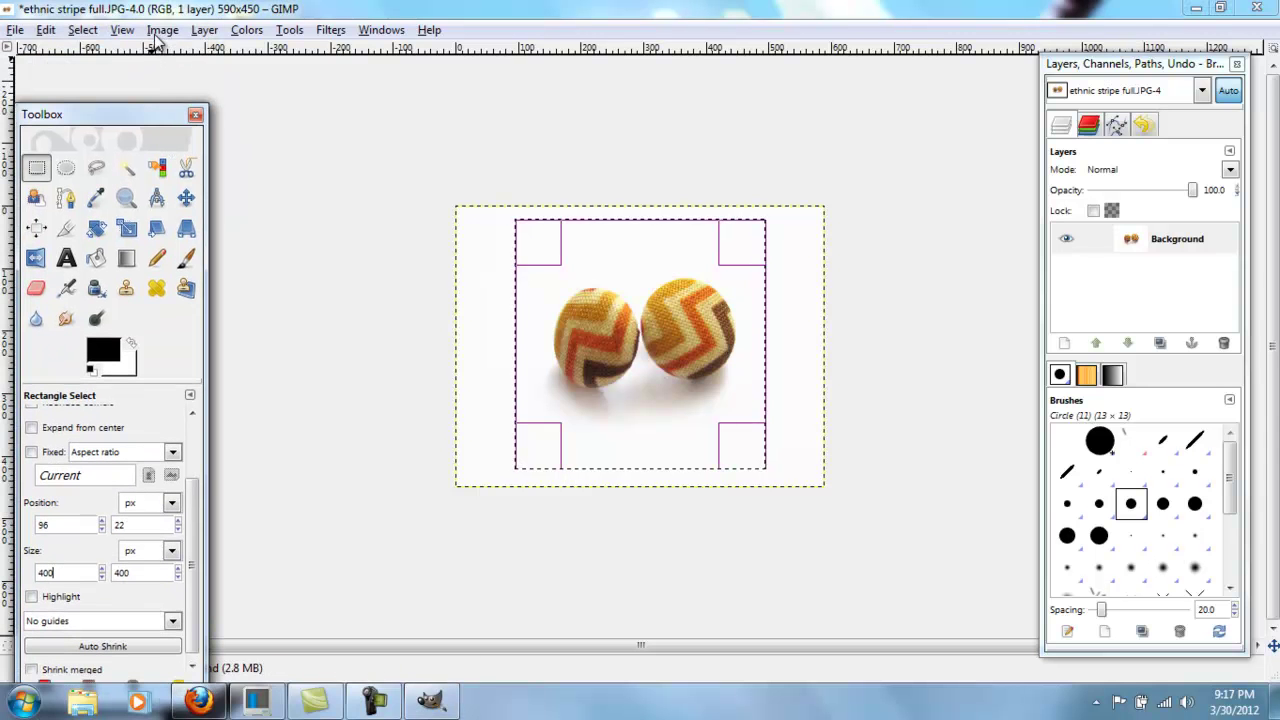
Crop the photo to the 400 × 400 square, then undo the crop
left_click(158, 32)
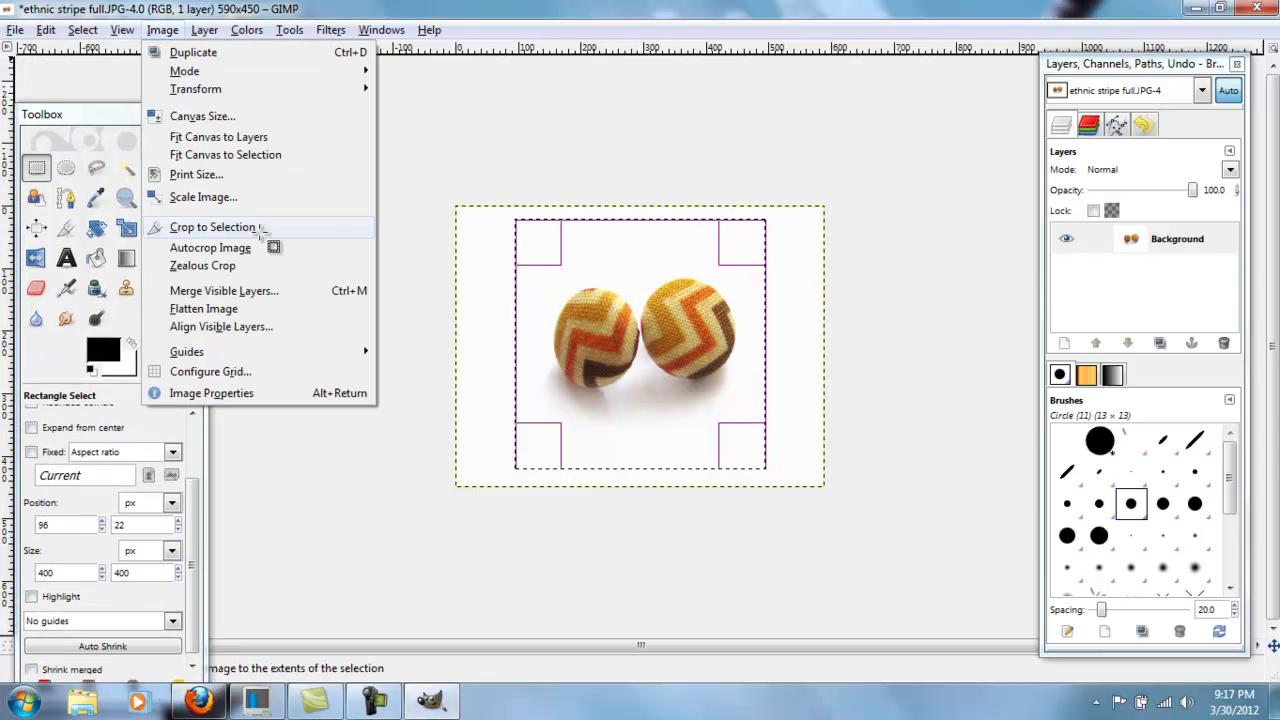
left_click(212, 227)
key("ctrl+z")
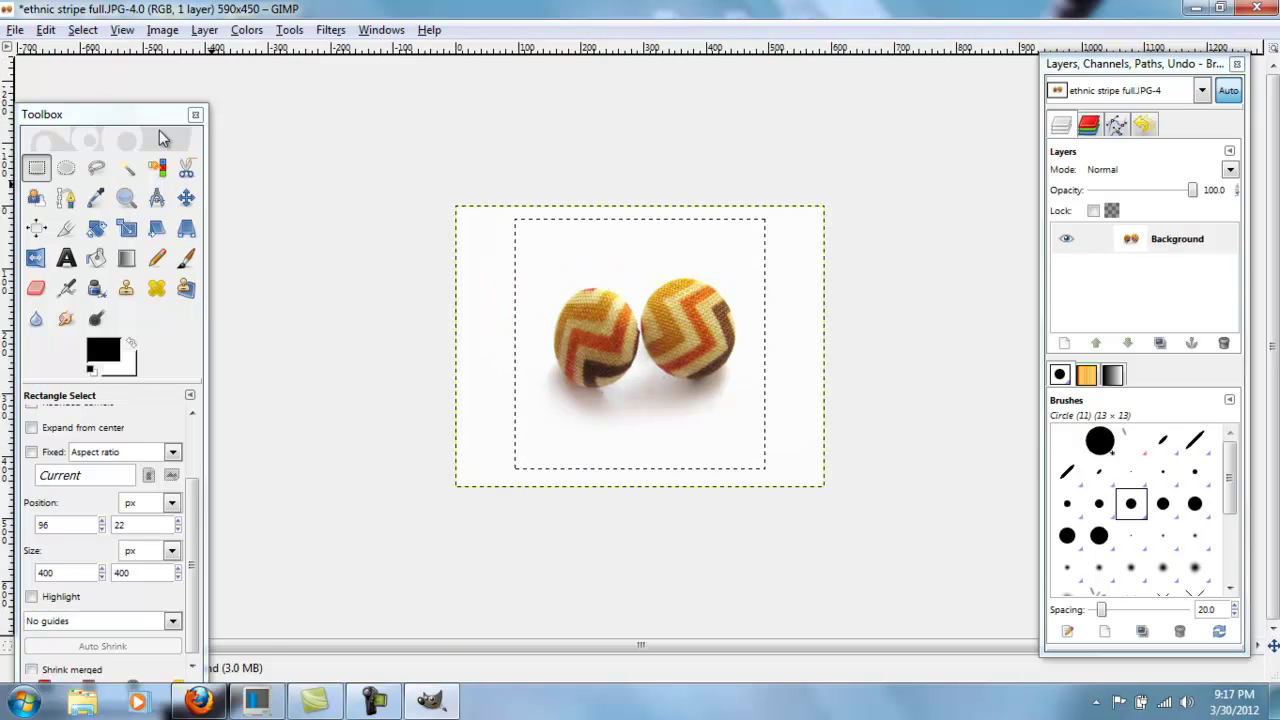
Draw a new 408 × 384 selection and move it to the photo's top-left corner
left_click_drag(150, 119, 206, 36)
left_click_drag(648, 316, 673, 353)
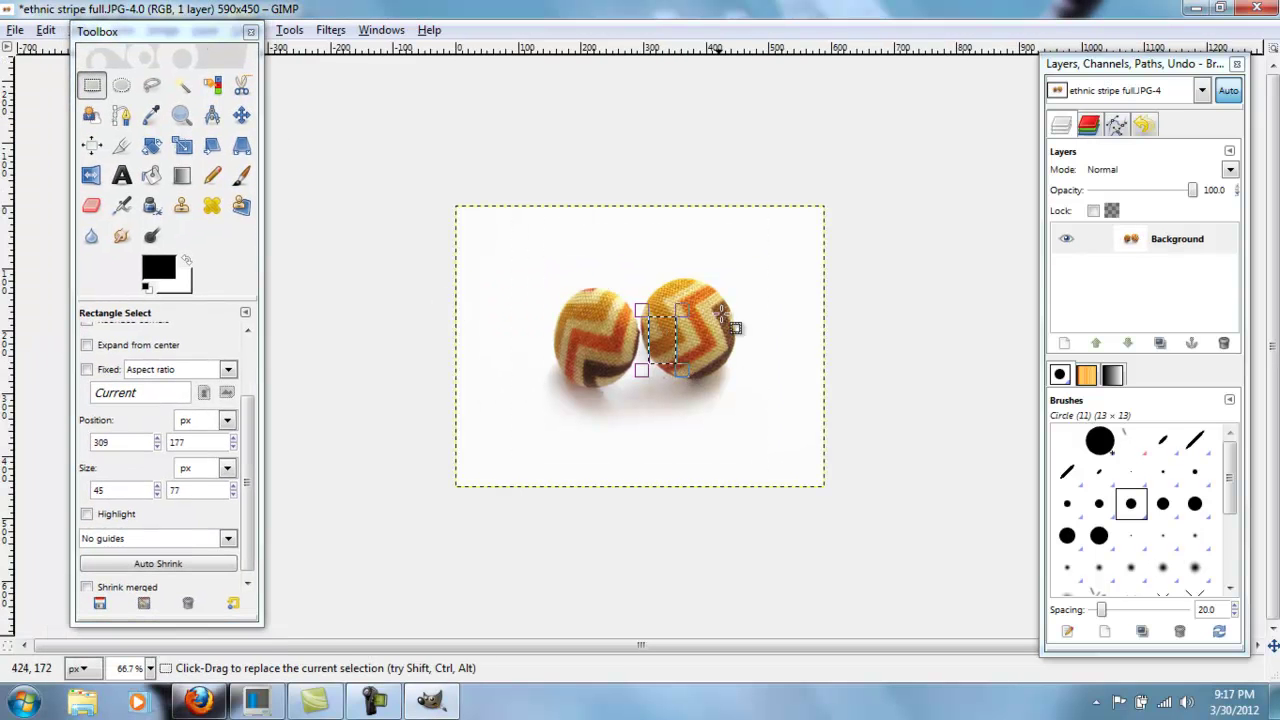
left_click(646, 363)
left_click_drag(527, 225, 781, 463)
left_click_drag(676, 357, 659, 359)
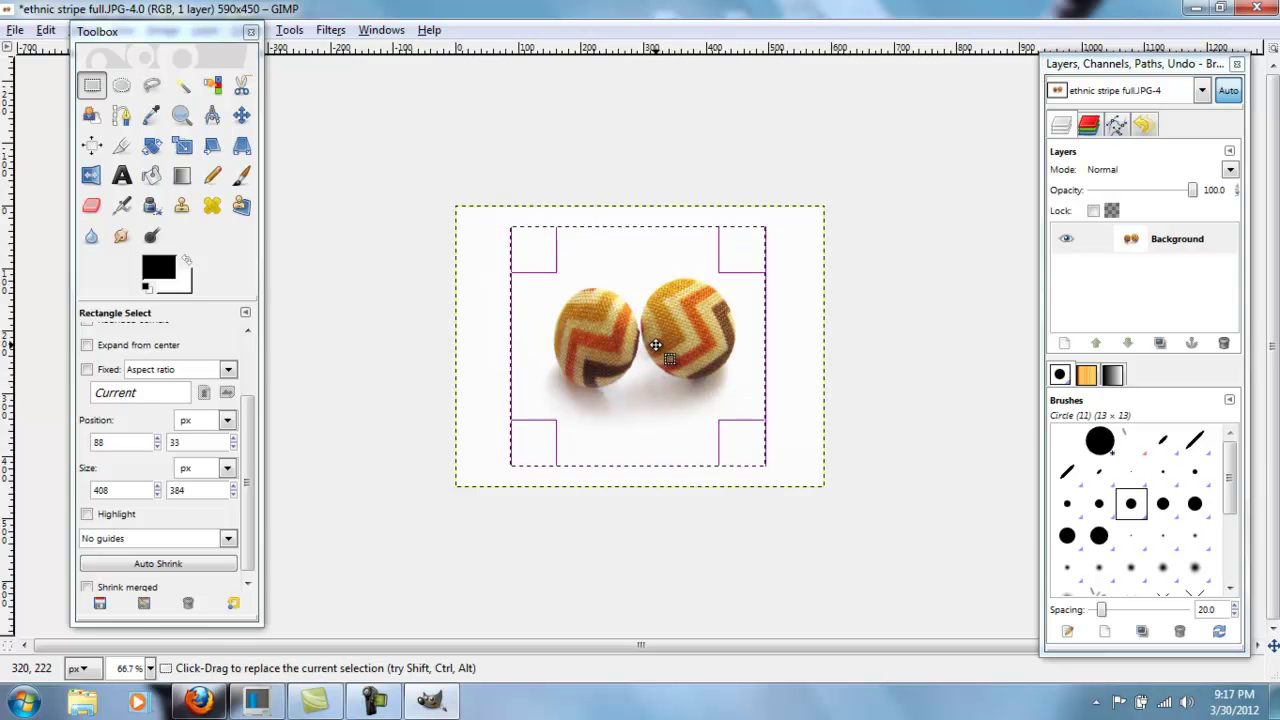
left_click(126, 441)
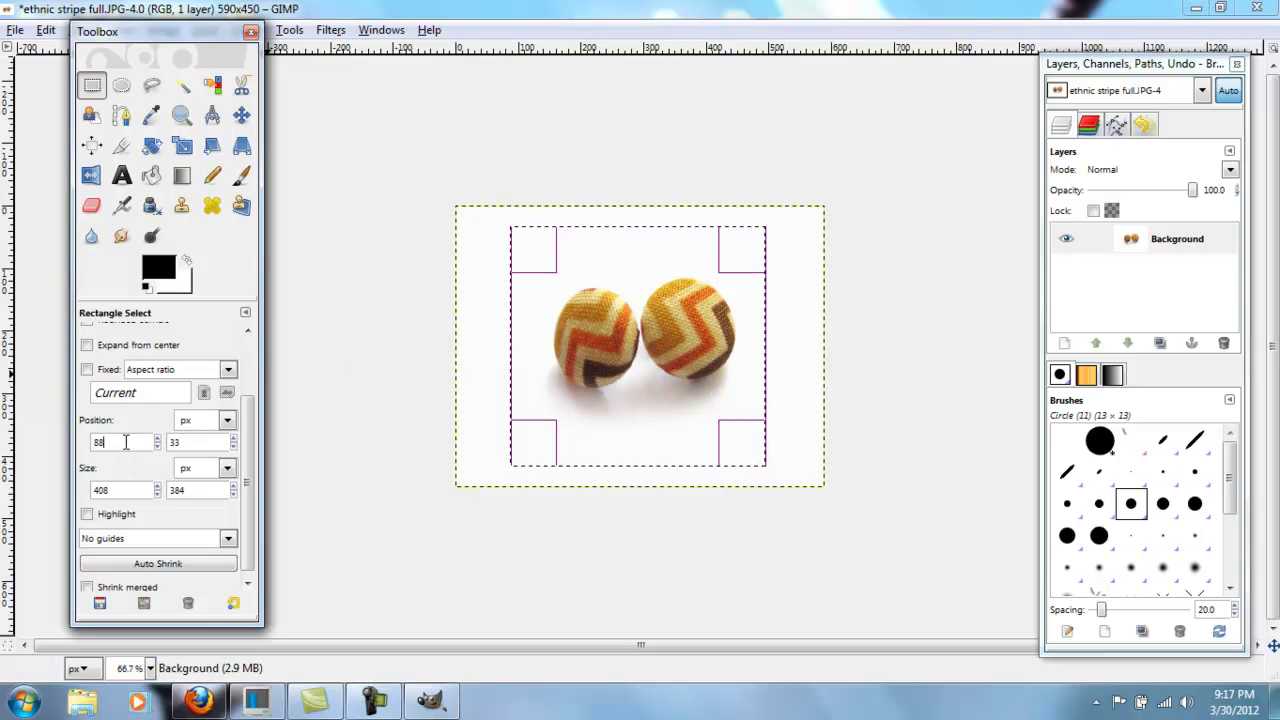
left_click(128, 444)
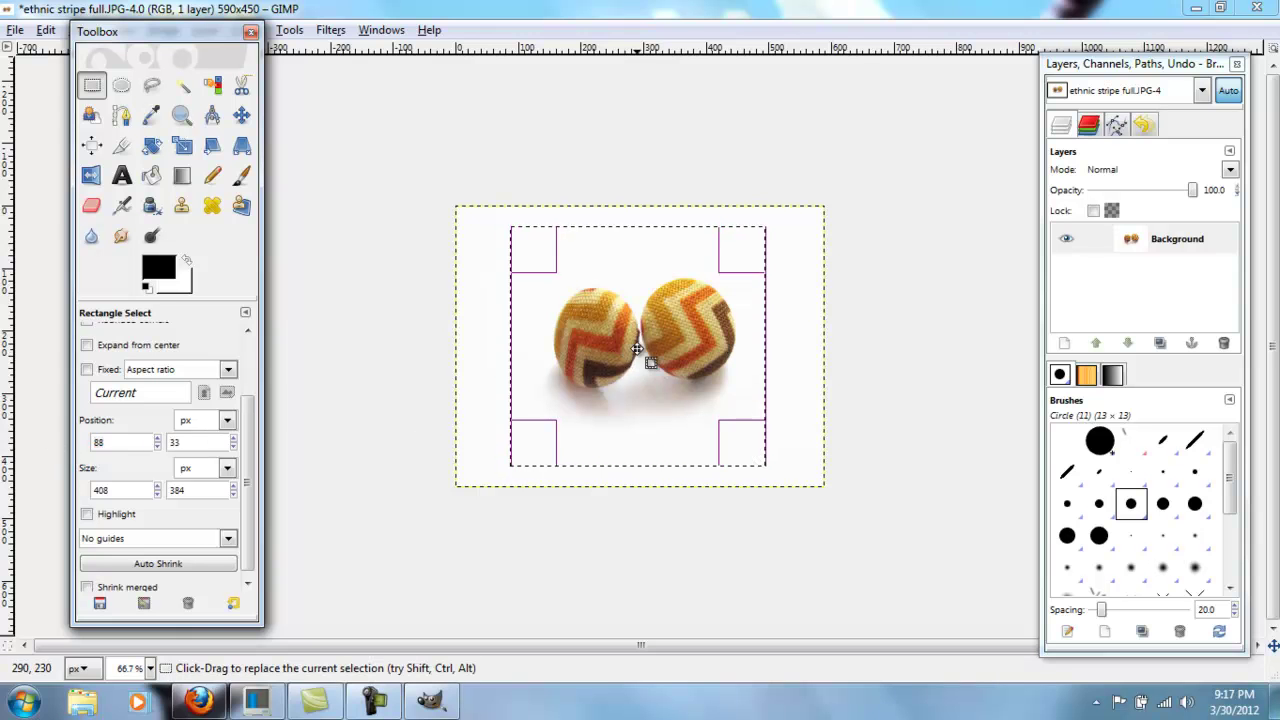
left_click_drag(636, 348, 581, 327)
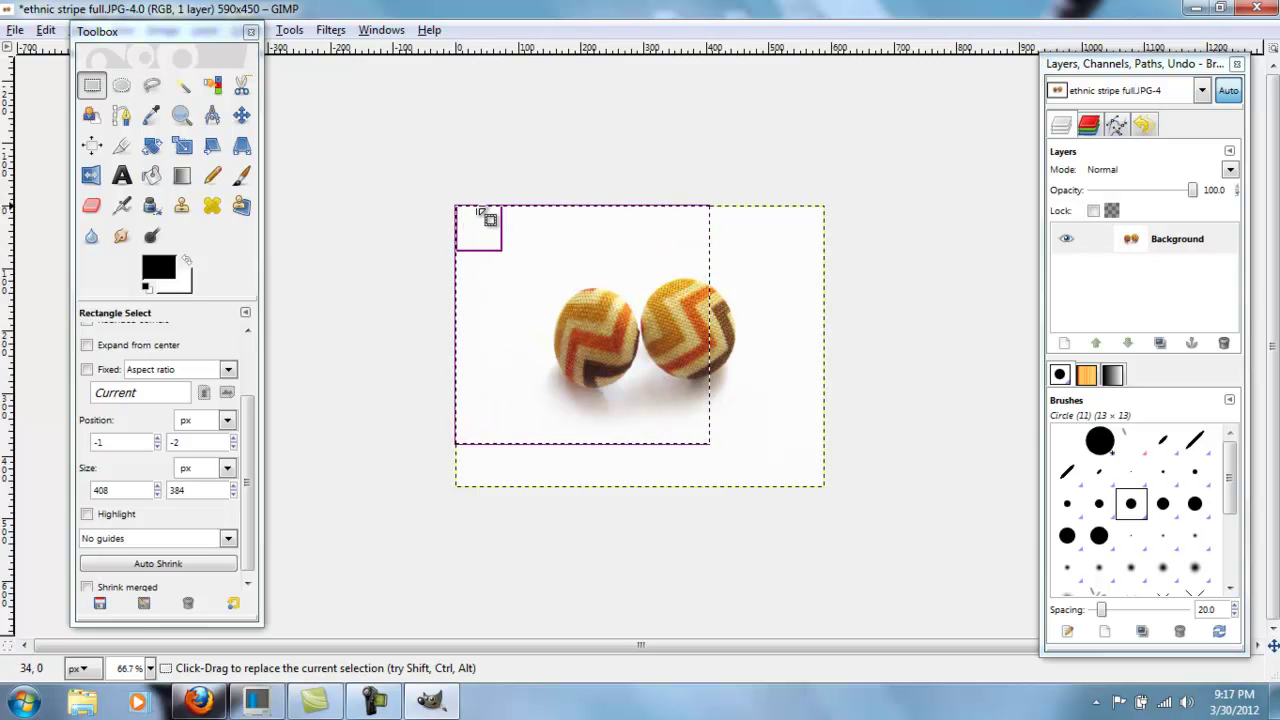
Set the selection's horizontal position to 20 pixels in the Position fields
left_click(143, 437)
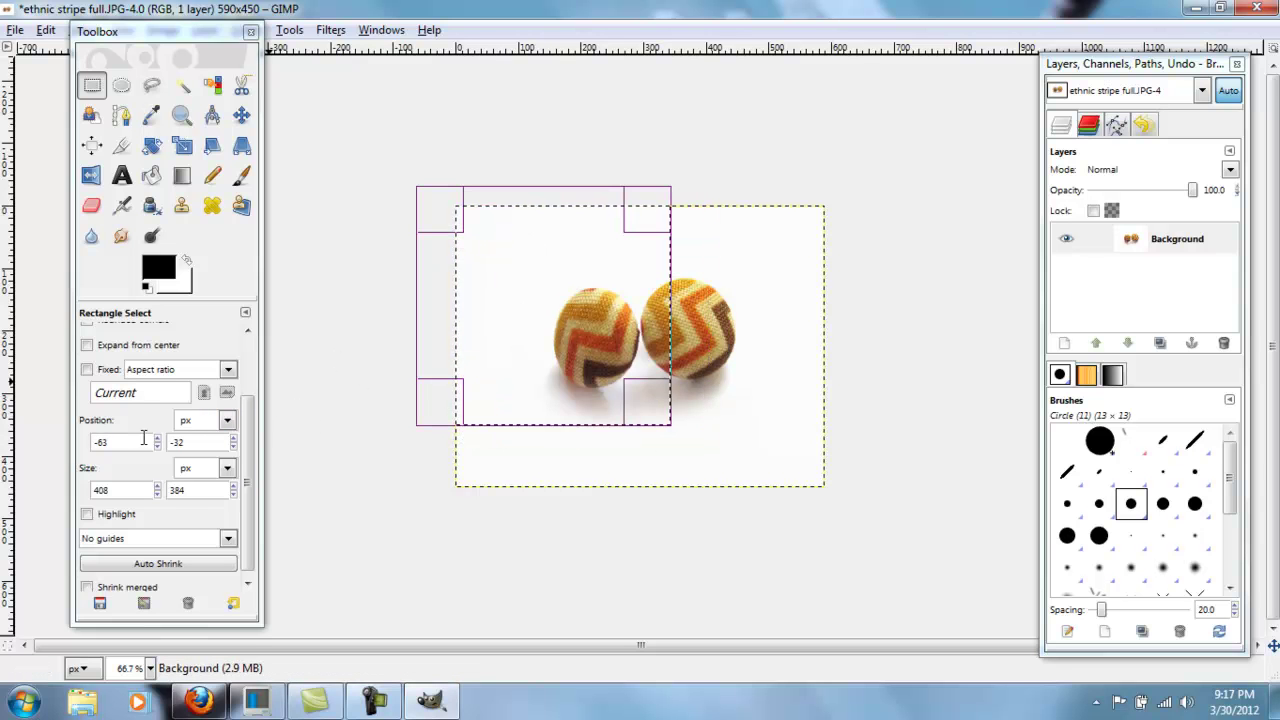
left_click(519, 327)
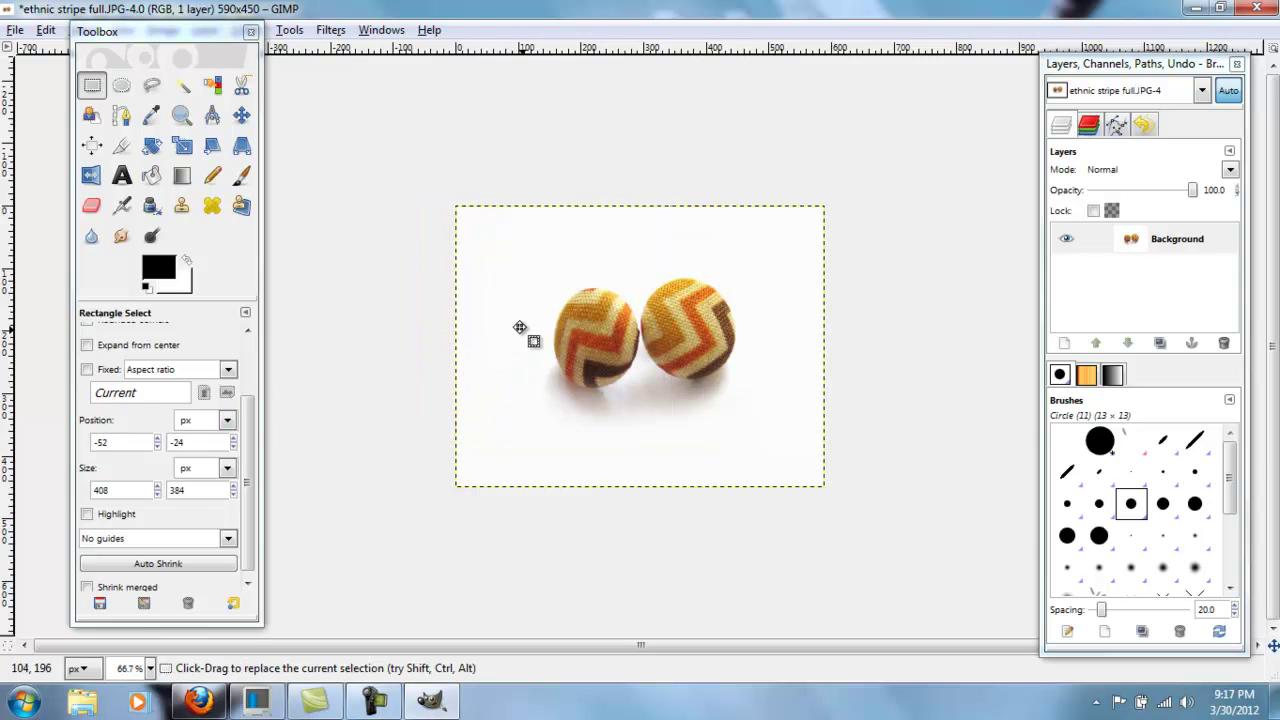
double_click(148, 445)
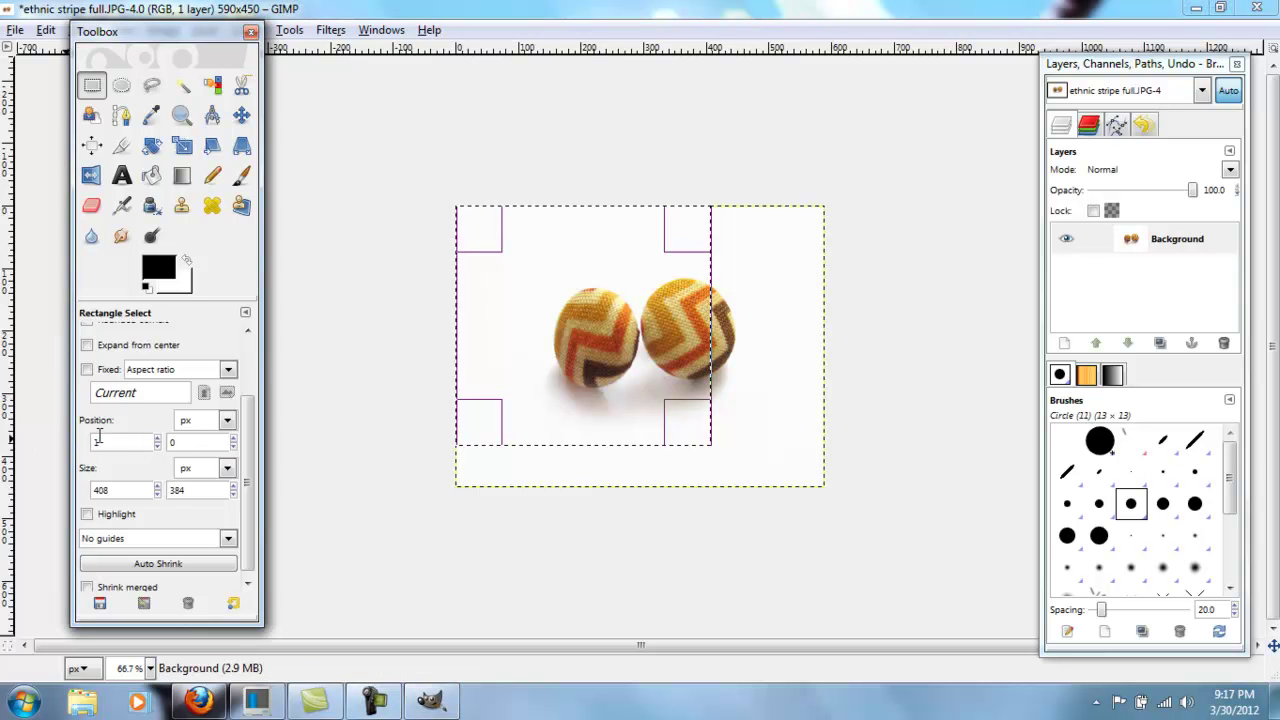
type("0")
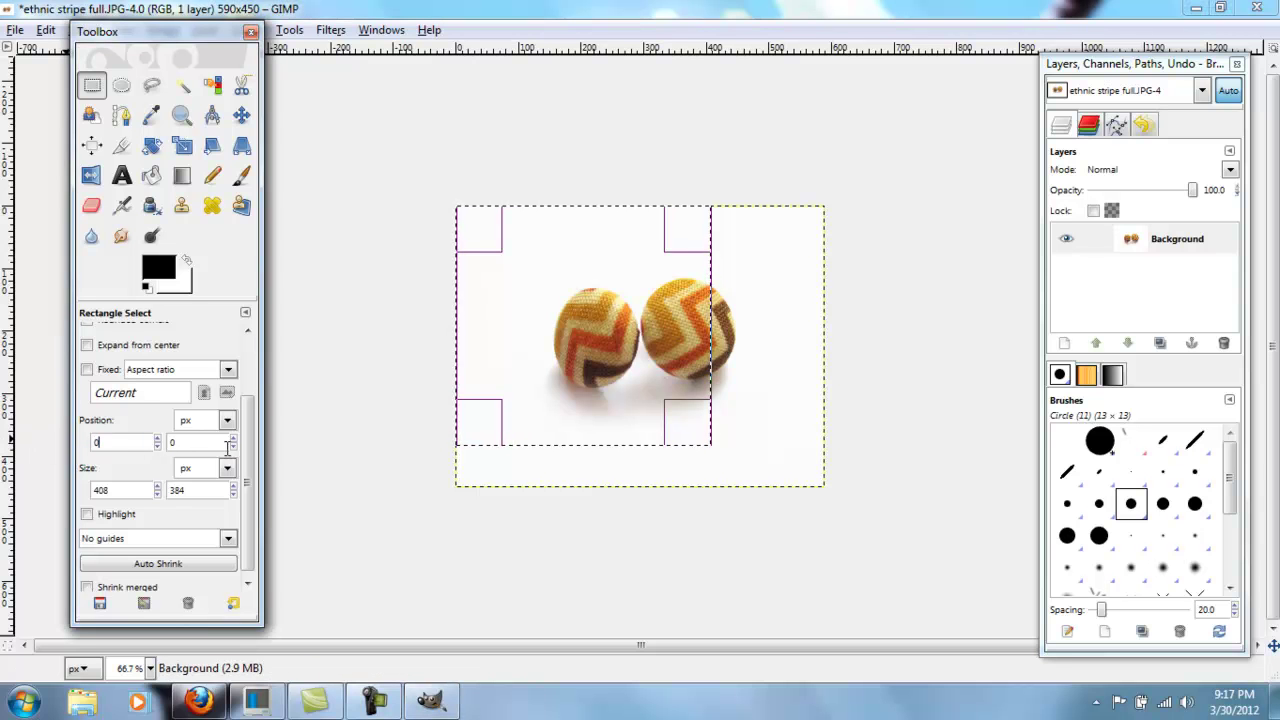
double_click(134, 447)
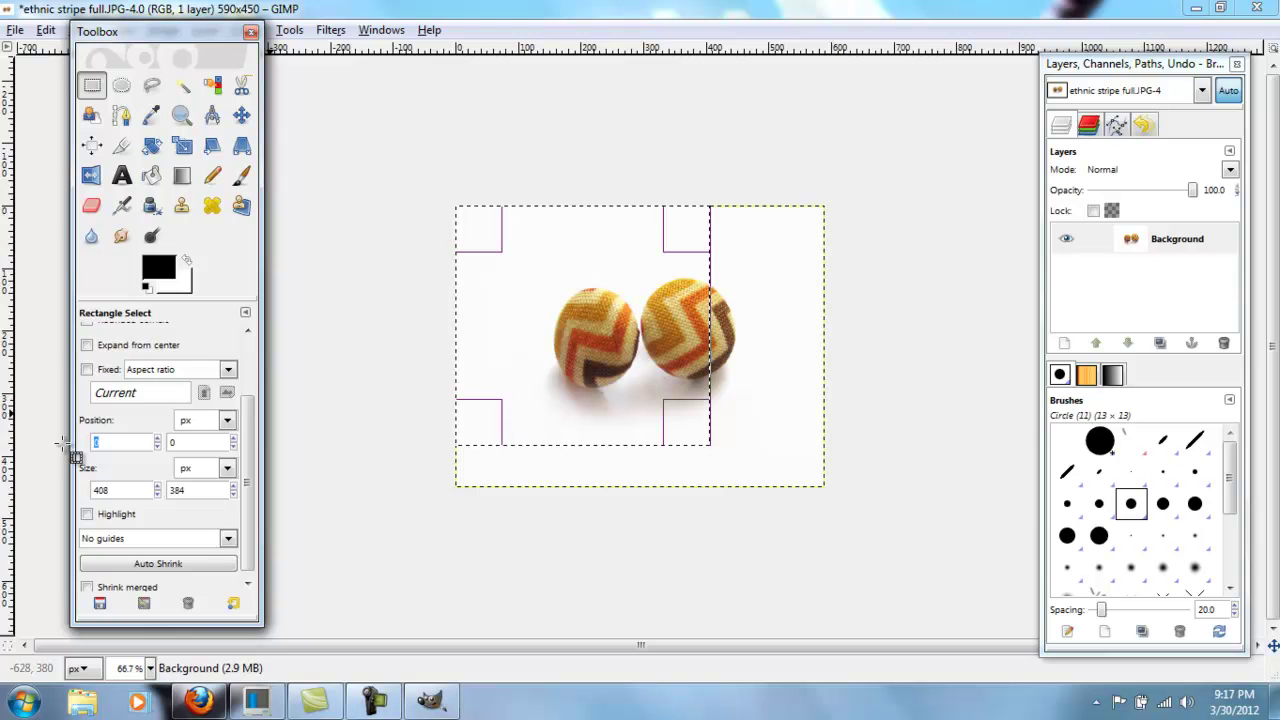
type("20")
left_click(207, 441)
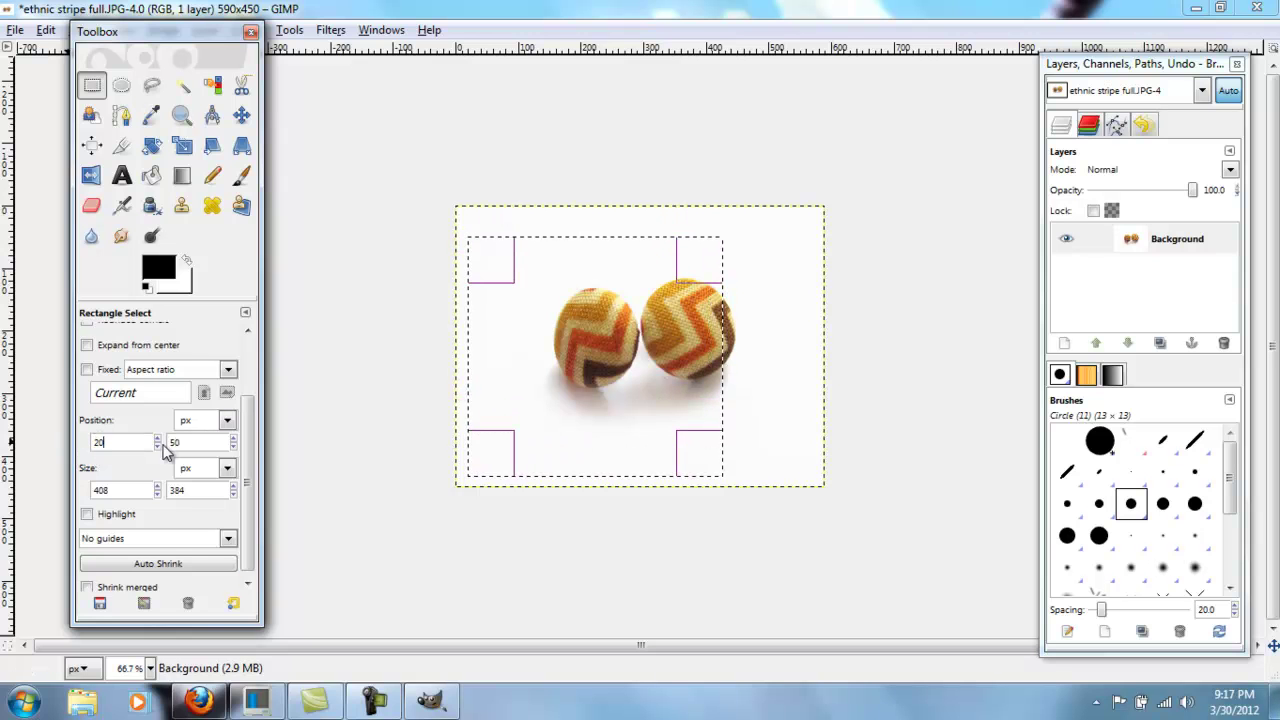
left_click(174, 446)
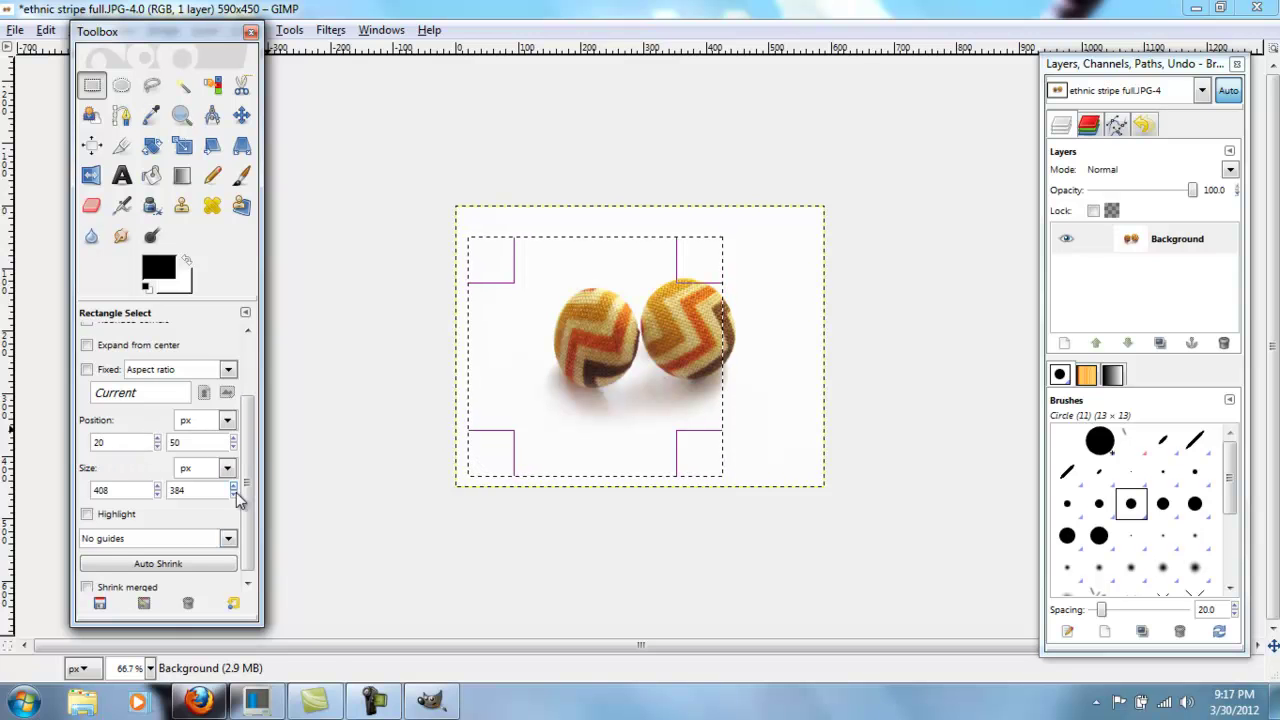
Nudge the selection slightly, then clear it so the photo has no selection
mouse_move(523, 386)
left_mouse_down()
mouse_move(623, 386)
mouse_move(515, 382)
left_mouse_up()
left_click(371, 263)
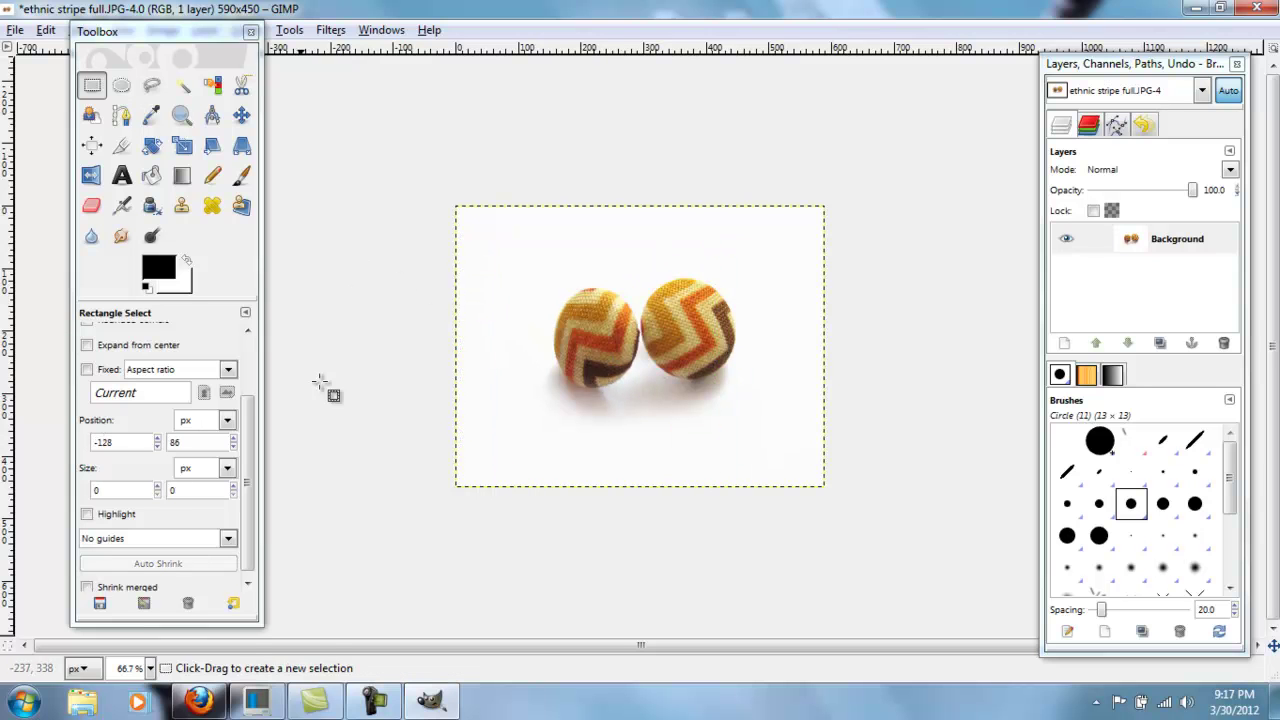
left_click(392, 710)
left_click(376, 702)
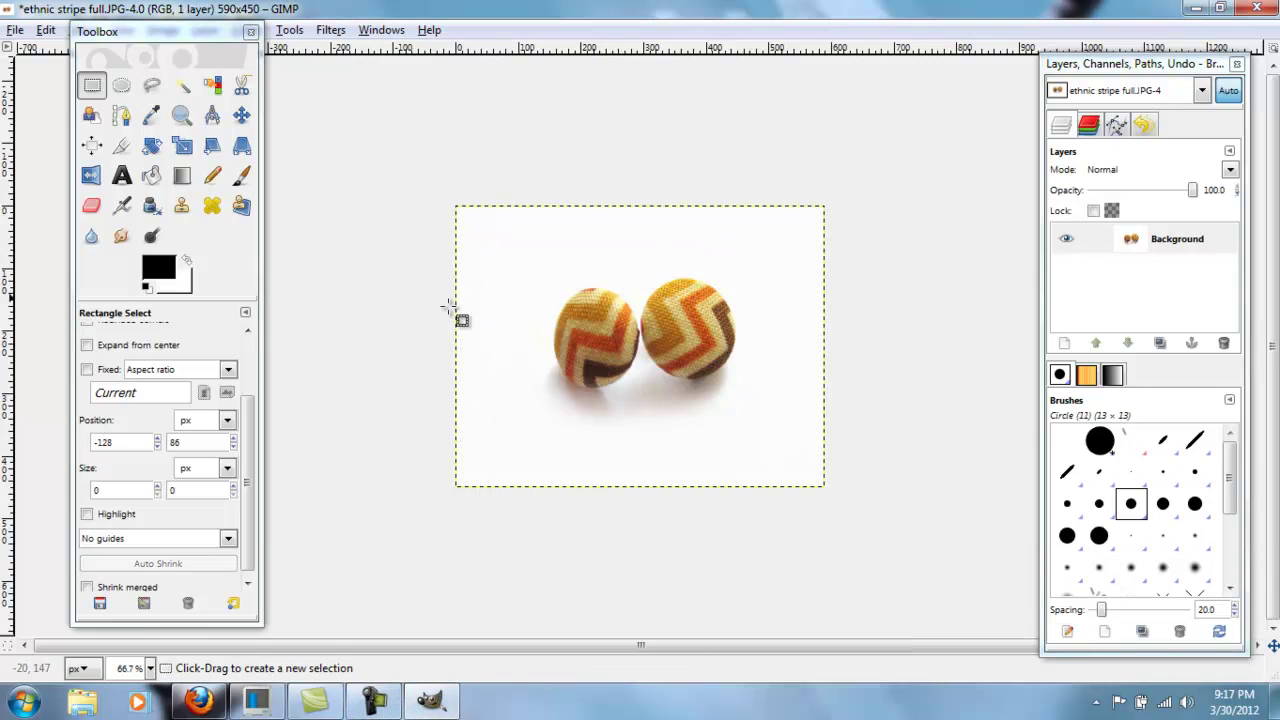
Move the toolbox aside and close the ethnic stripe full.JPG image window
left_click_drag(212, 27, 162, 70)
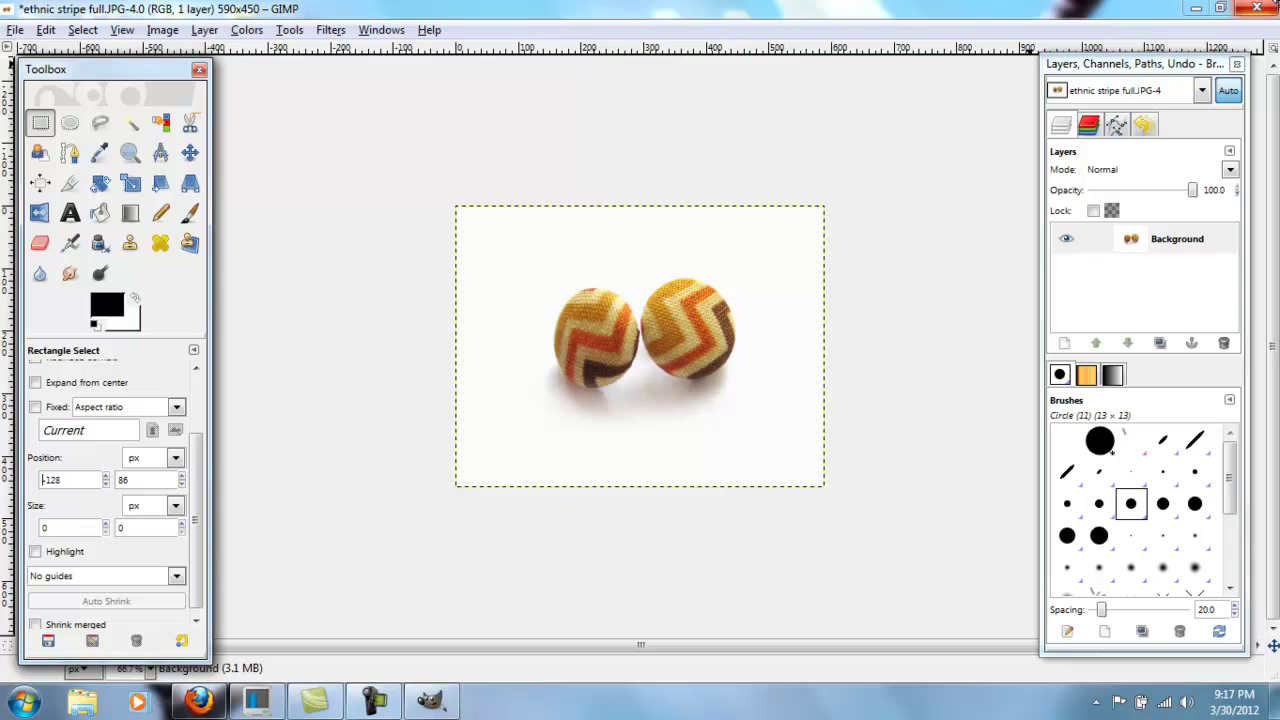
left_click(1272, 8)
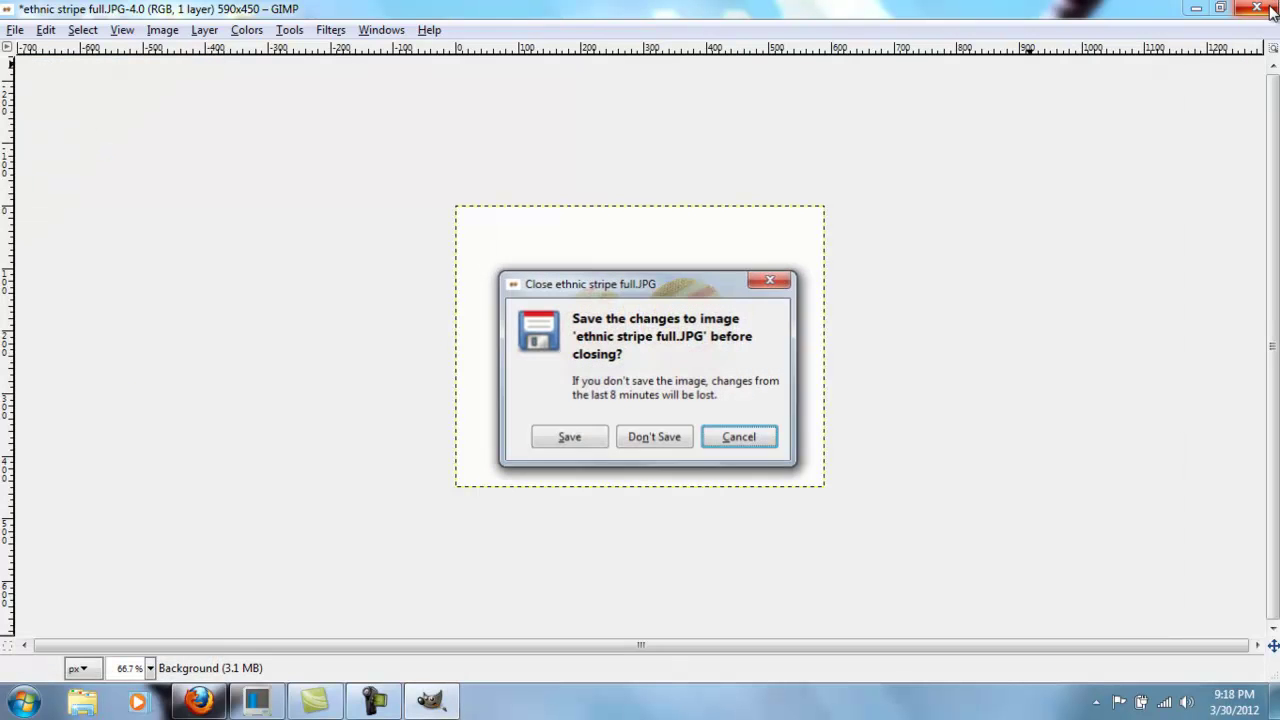
Discard the edits, maximize GIMP, and reopen an unedited ethnic stripe full.JPG
left_click(676, 443)
double_click(645, 61)
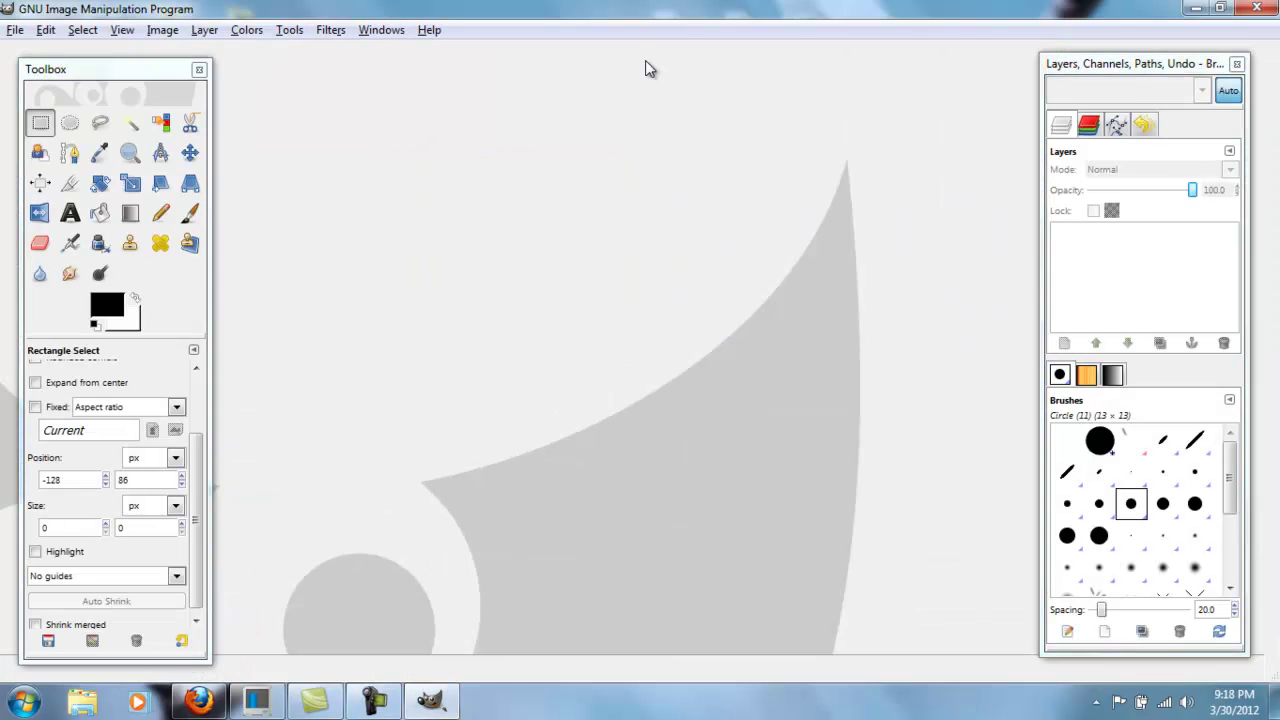
left_click(15, 30)
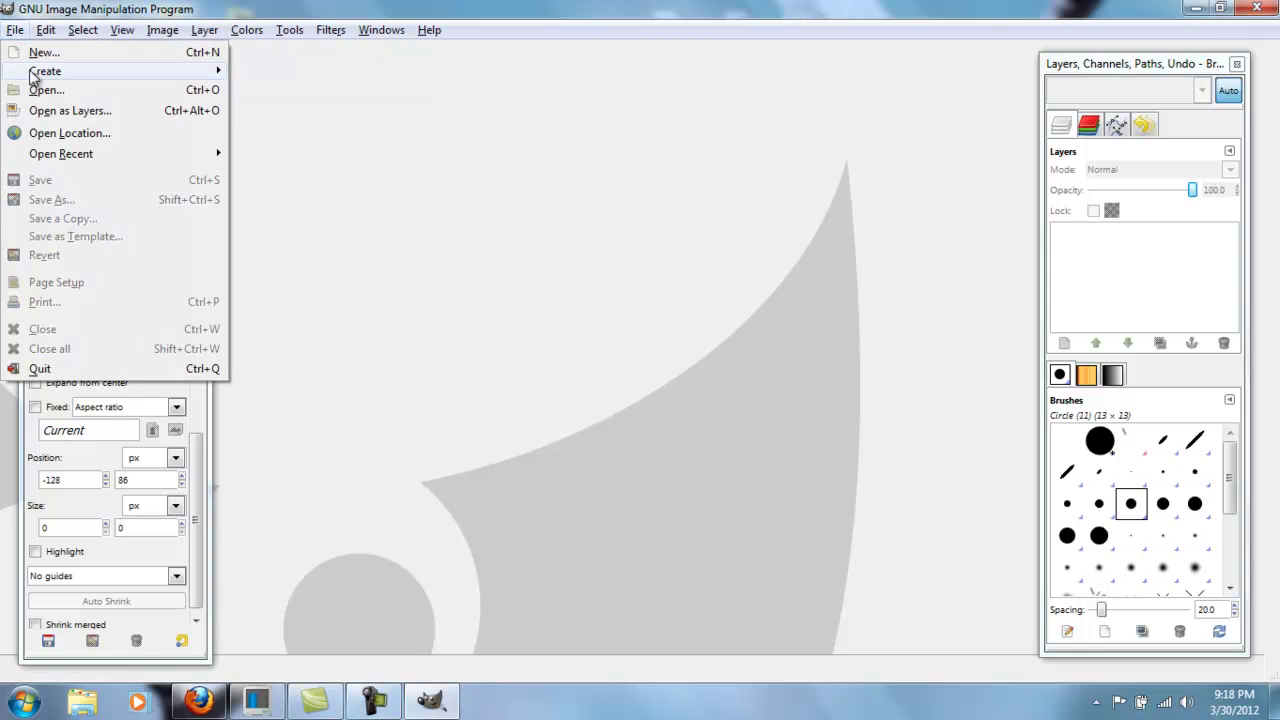
left_click(44, 91)
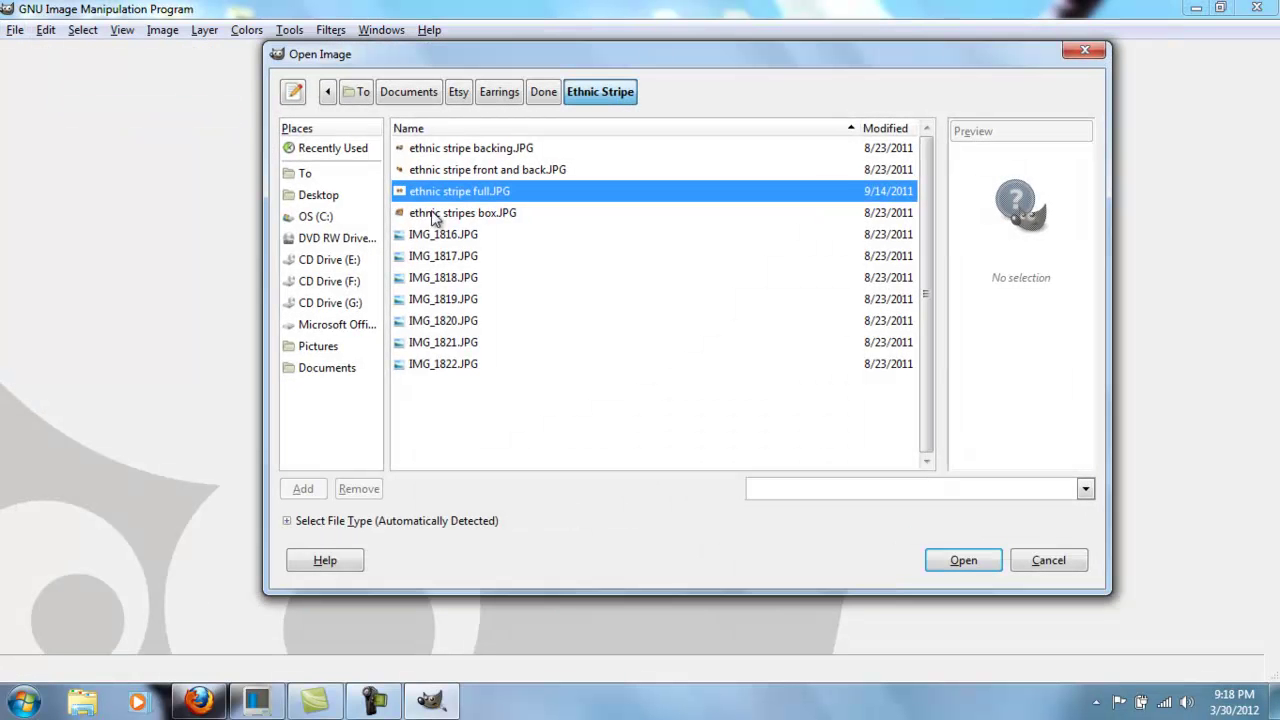
left_click(945, 565)
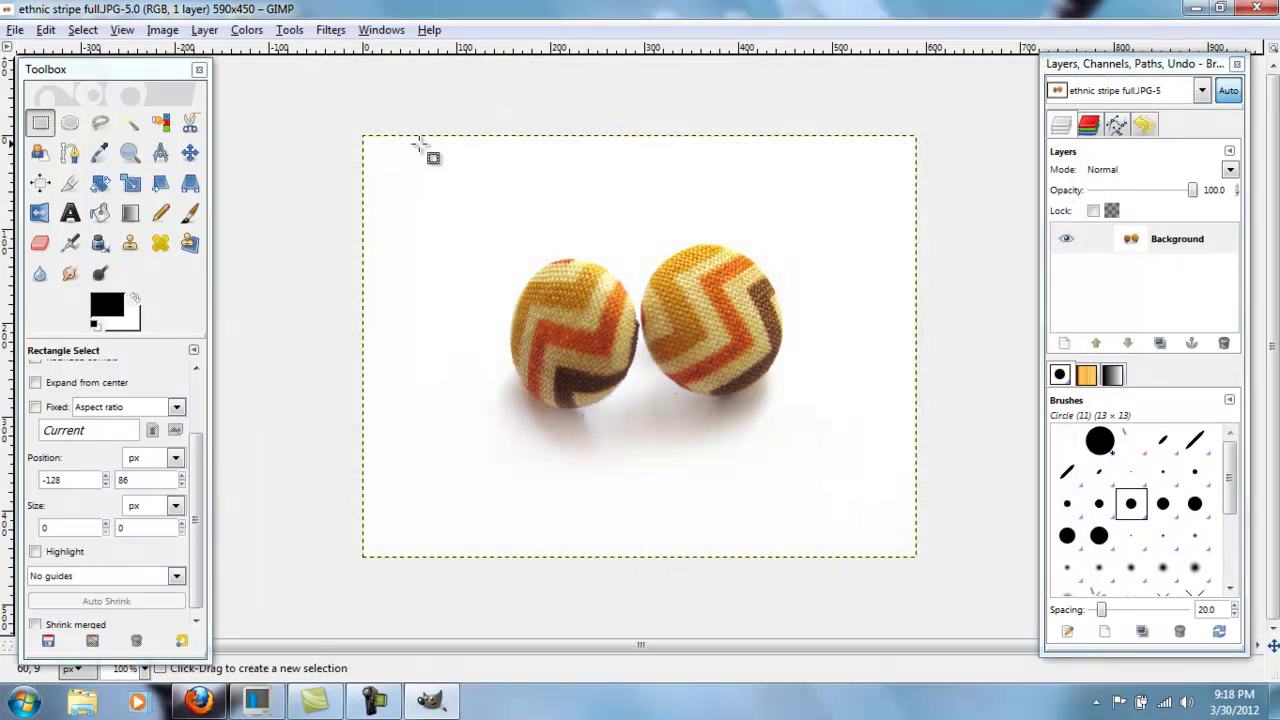
left_click(158, 32)
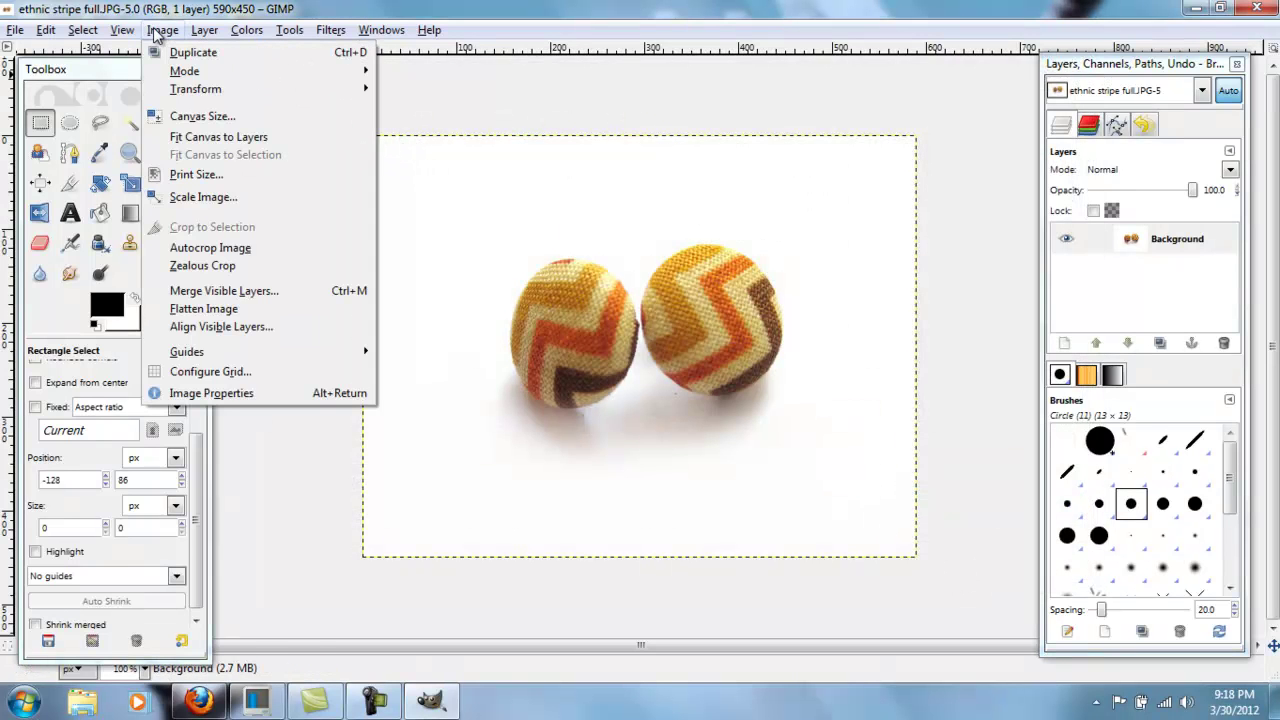
left_click(306, 200)
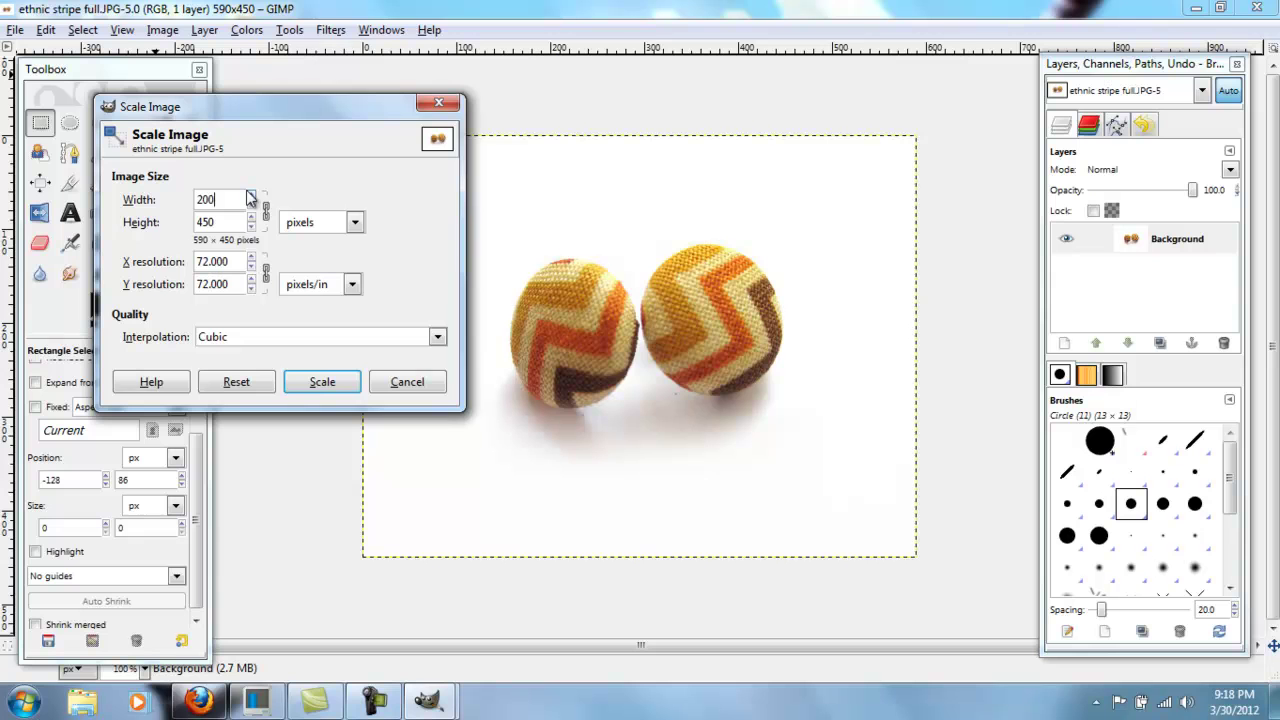
left_click(216, 224)
left_click(322, 381)
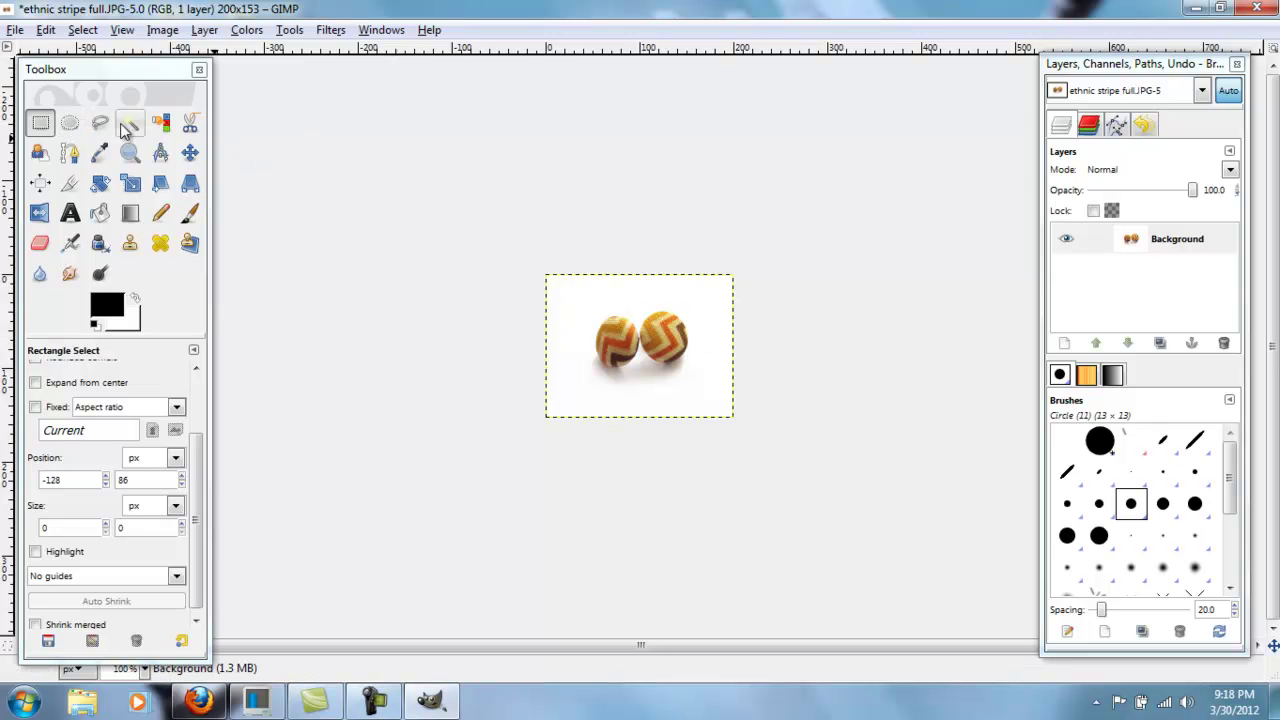
left_click(46, 30)
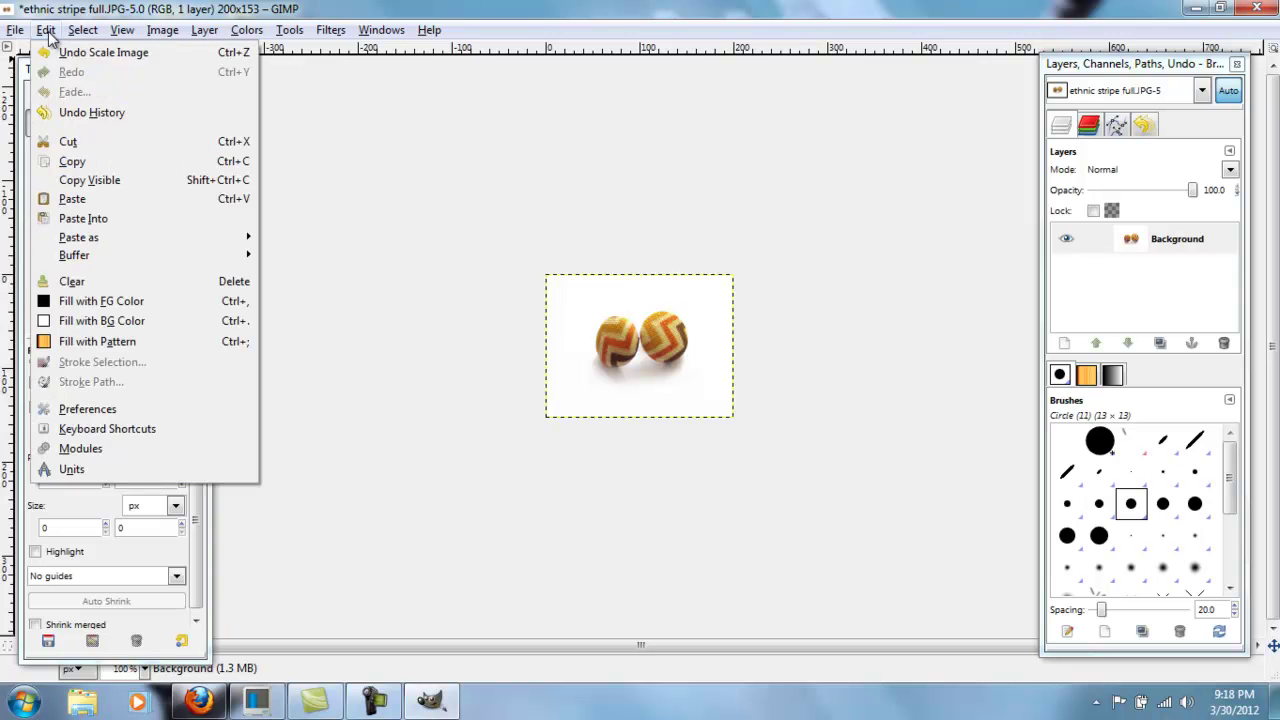
left_click(169, 53)
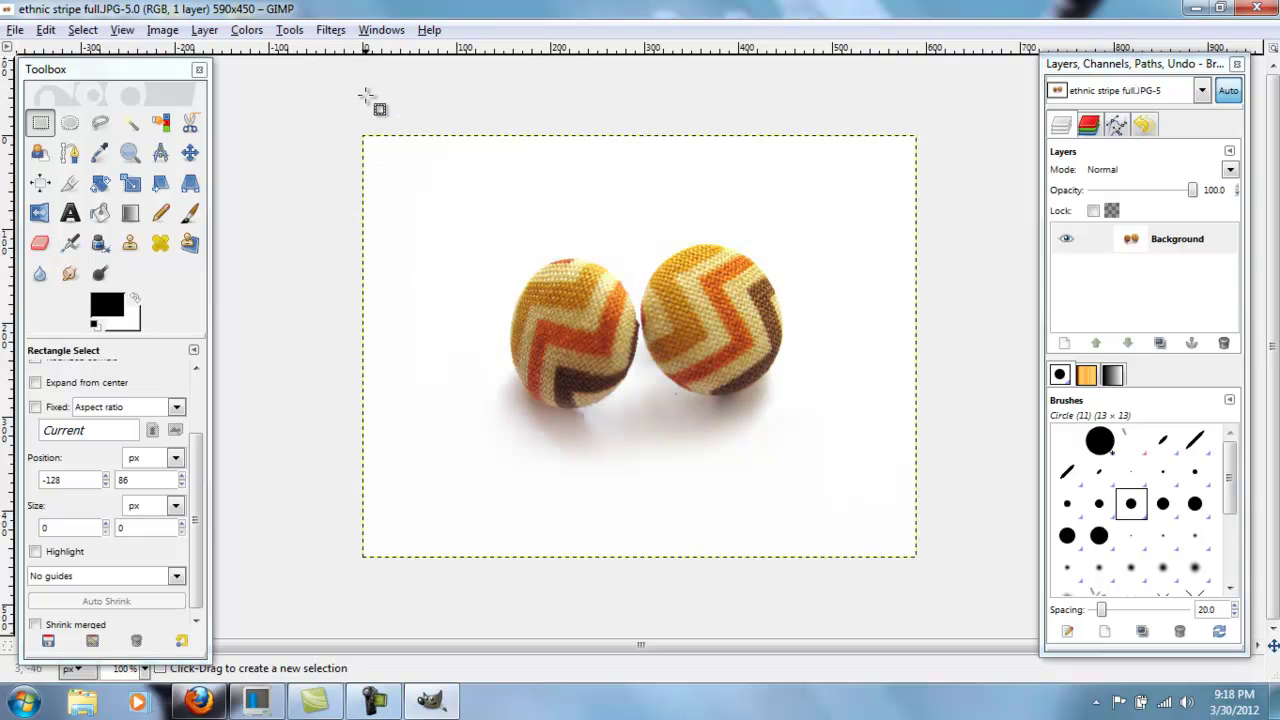
Set the canvas width and height to 1000 pixels in Canvas Size
left_click(163, 30)
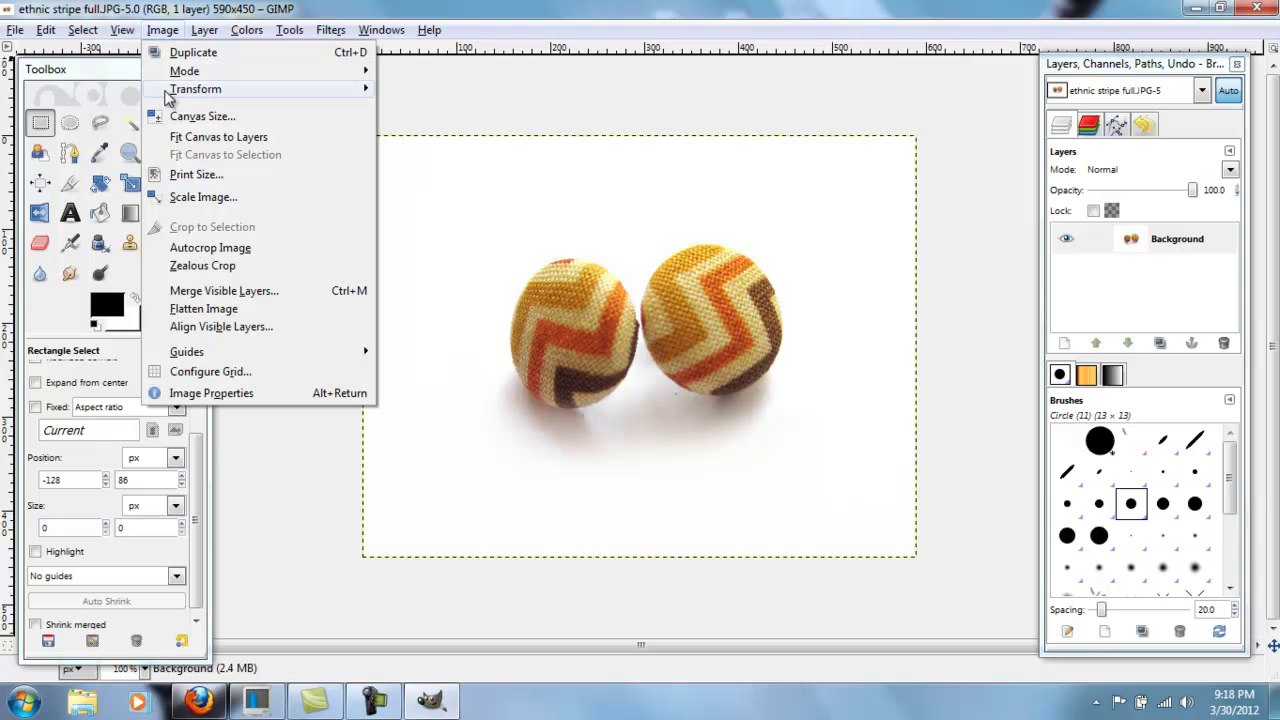
left_click(256, 118)
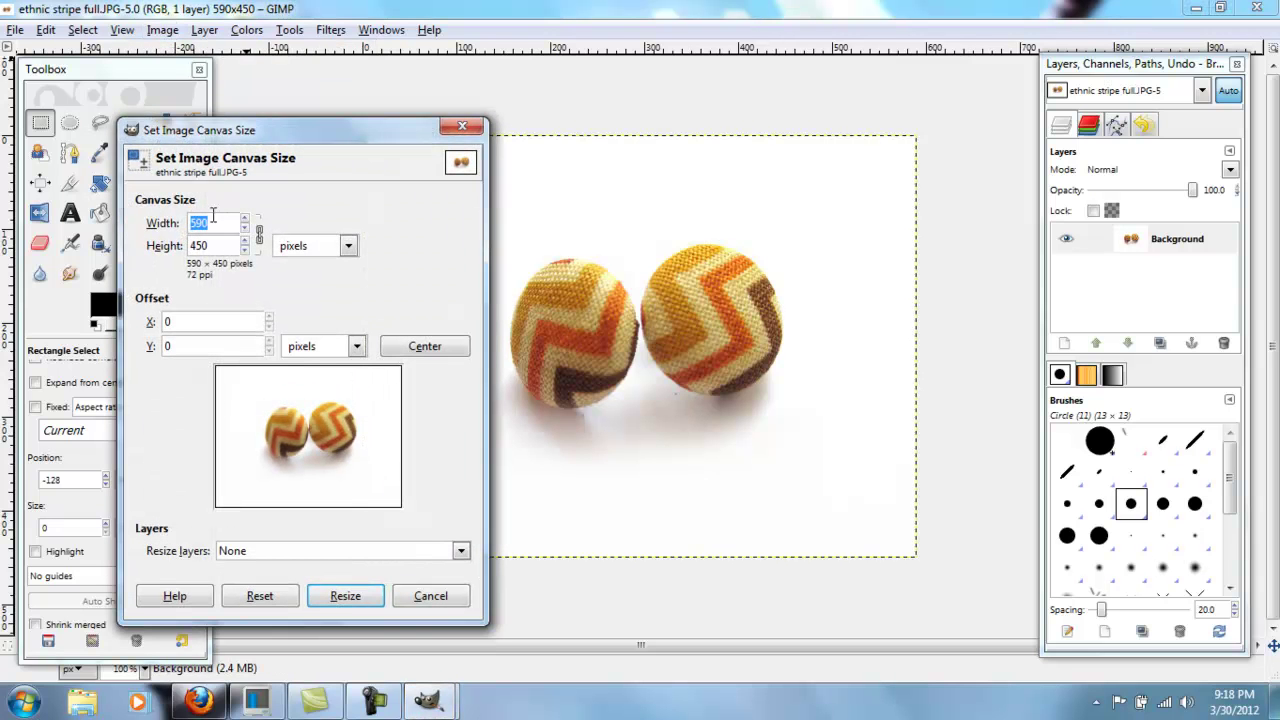
type("1000")
left_click(216, 244)
double_click(222, 245)
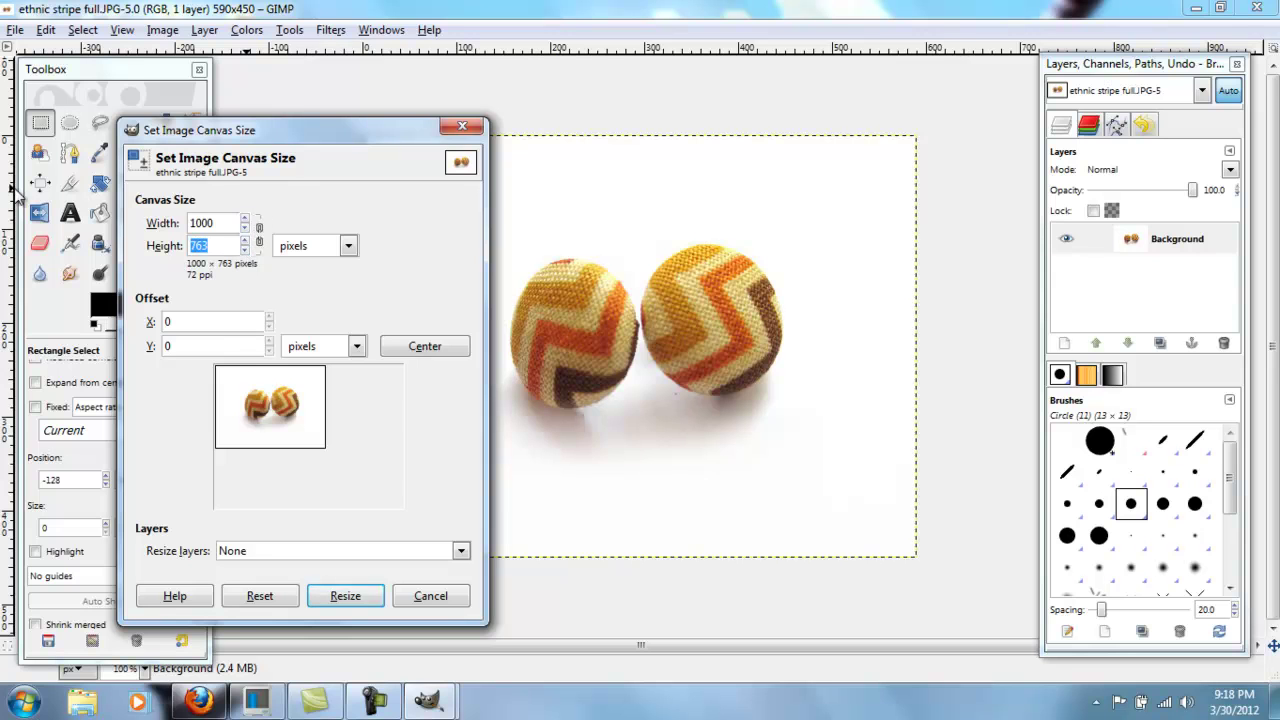
type("1000")
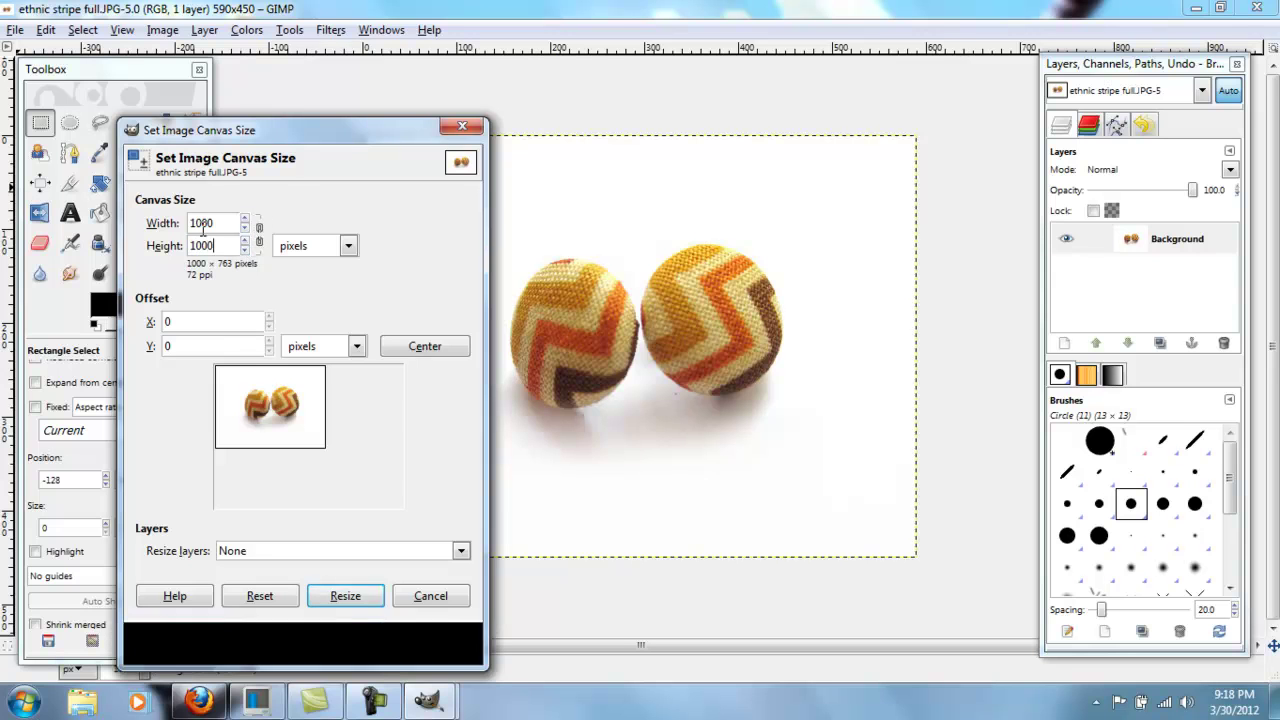
Centre the earring photo on the enlarged canvas and apply the resize
left_click(430, 348)
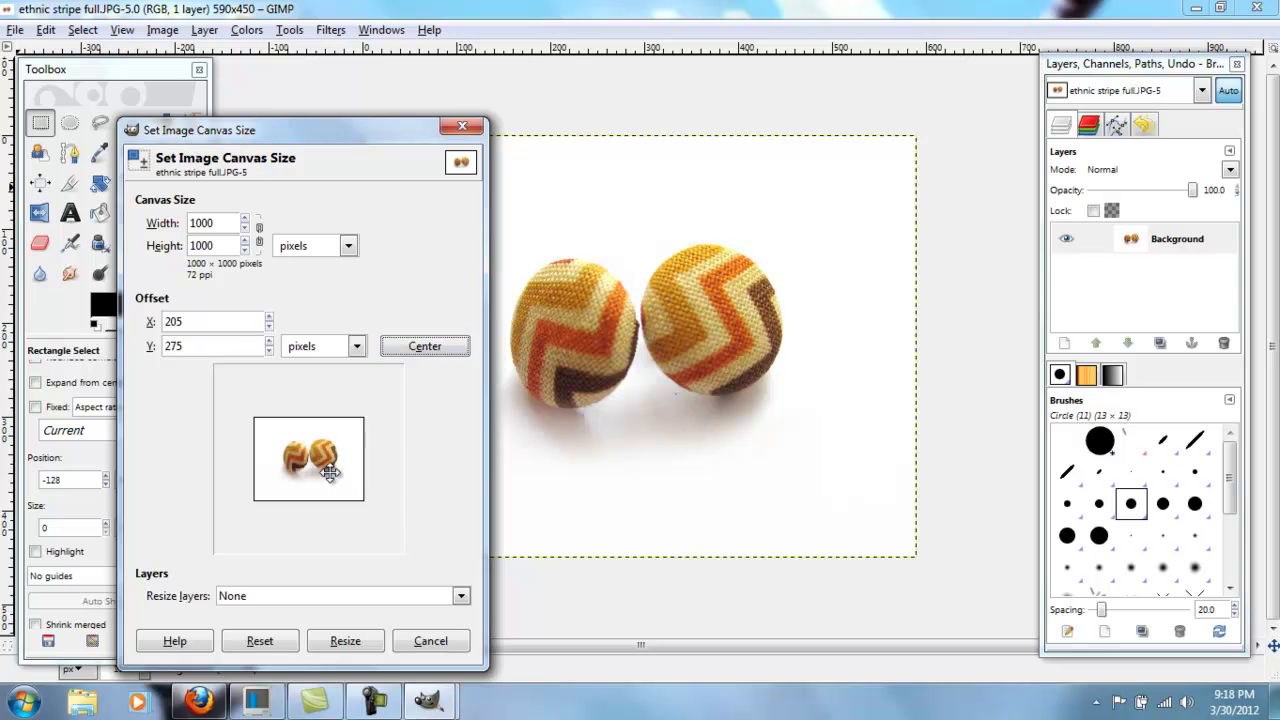
mouse_move(305, 460)
left_mouse_down()
mouse_move(380, 400)
mouse_move(357, 569)
mouse_move(180, 366)
mouse_move(363, 525)
mouse_move(286, 452)
left_mouse_up()
double_click(214, 329)
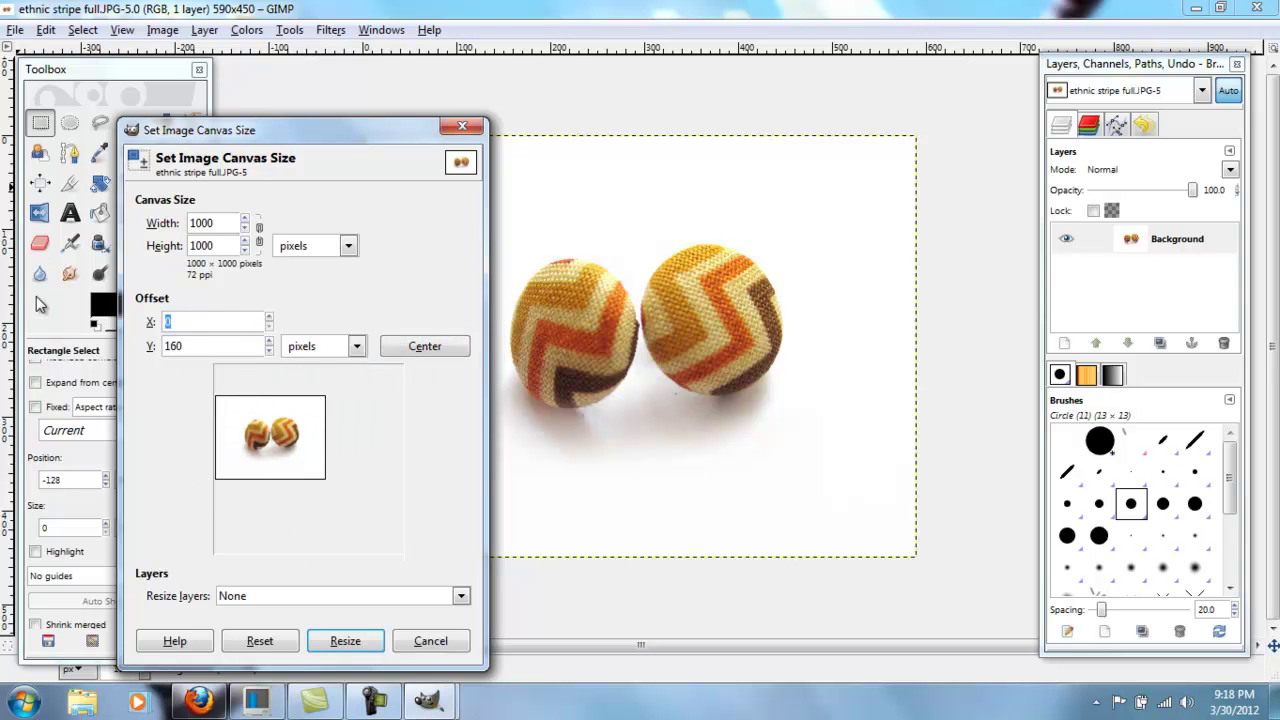
type("100")
key("Tab")
type("100")
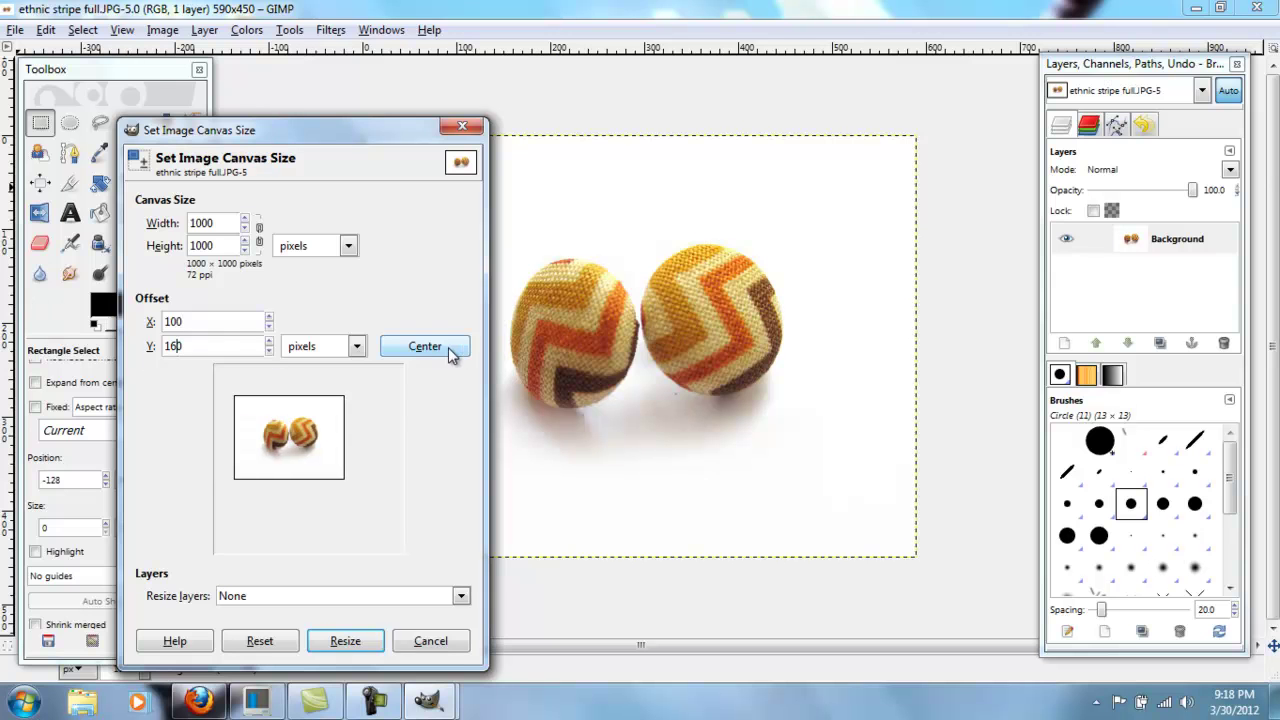
left_click(448, 347)
left_click(345, 640)
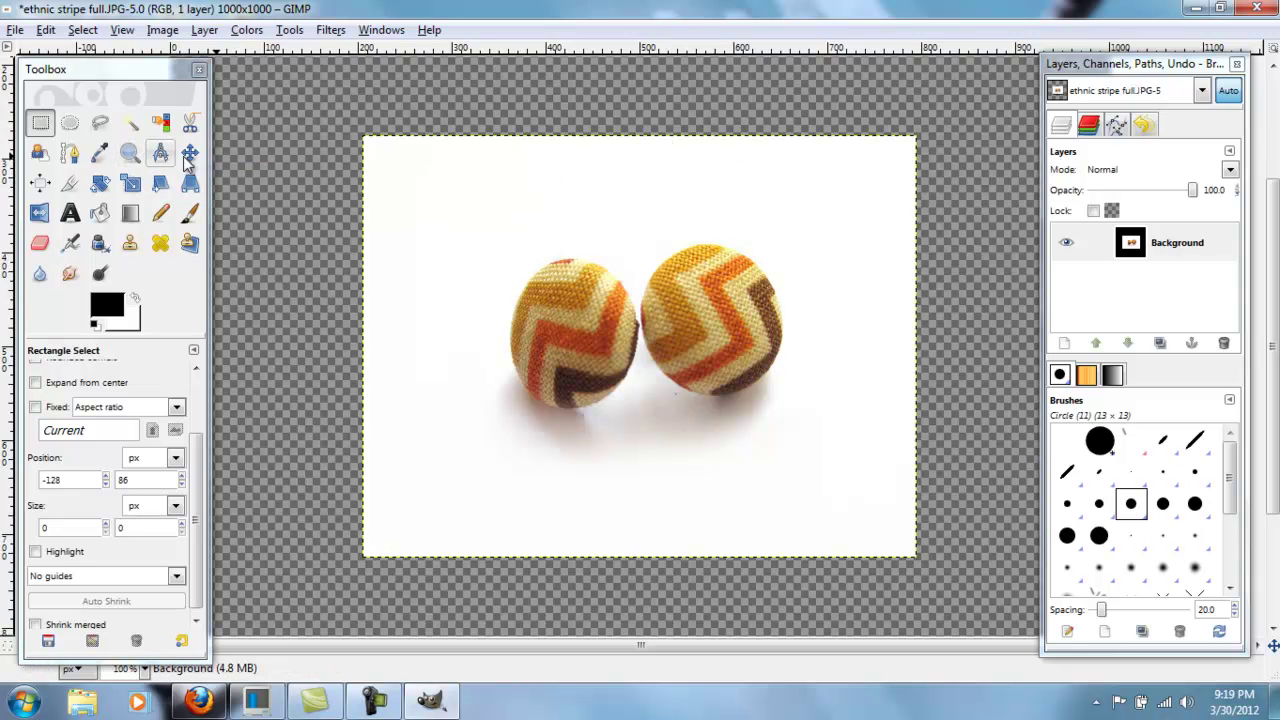
Zoom out to the whole 1000×1000 canvas and flatten the image so the border turns white
left_click(130, 155)
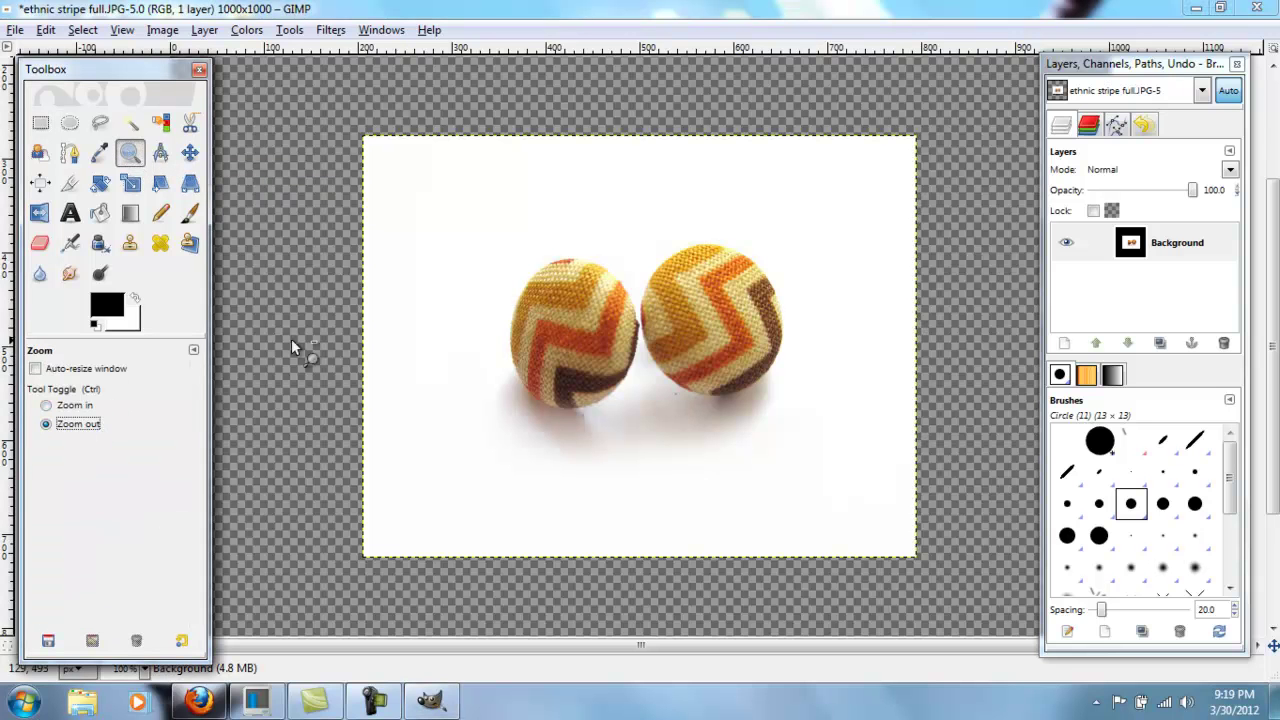
left_click(468, 328)
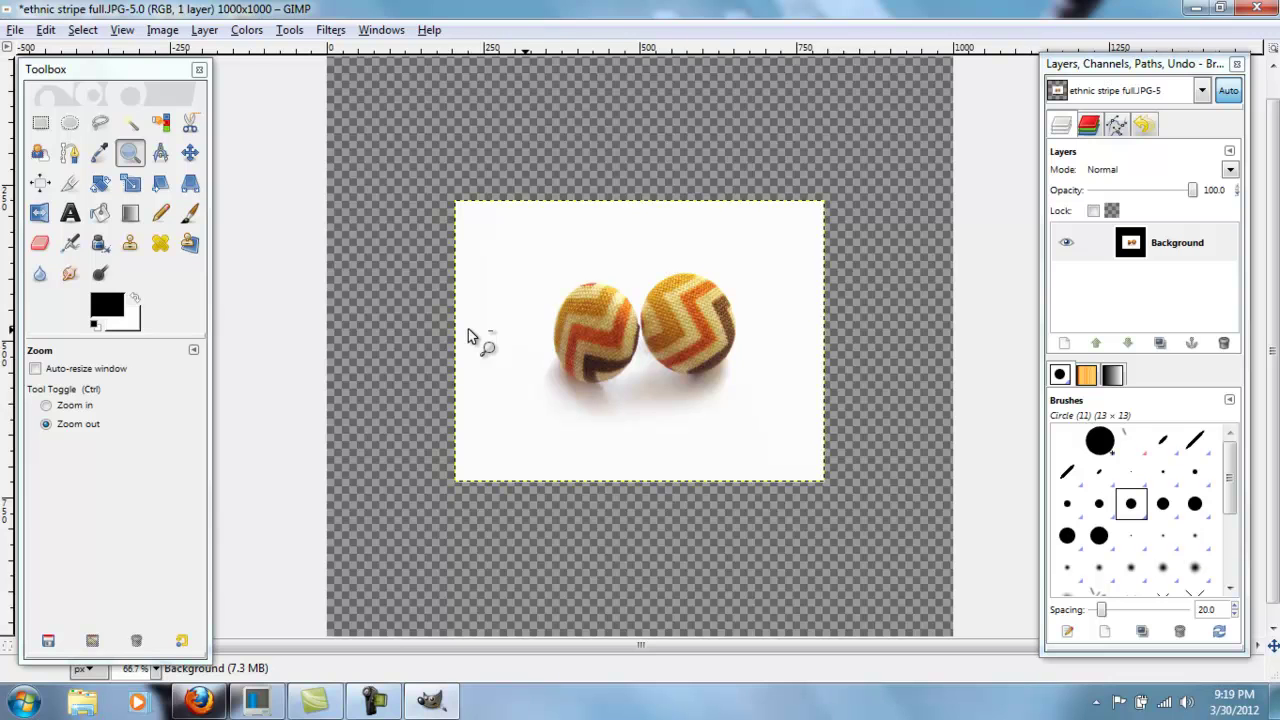
left_click(468, 335)
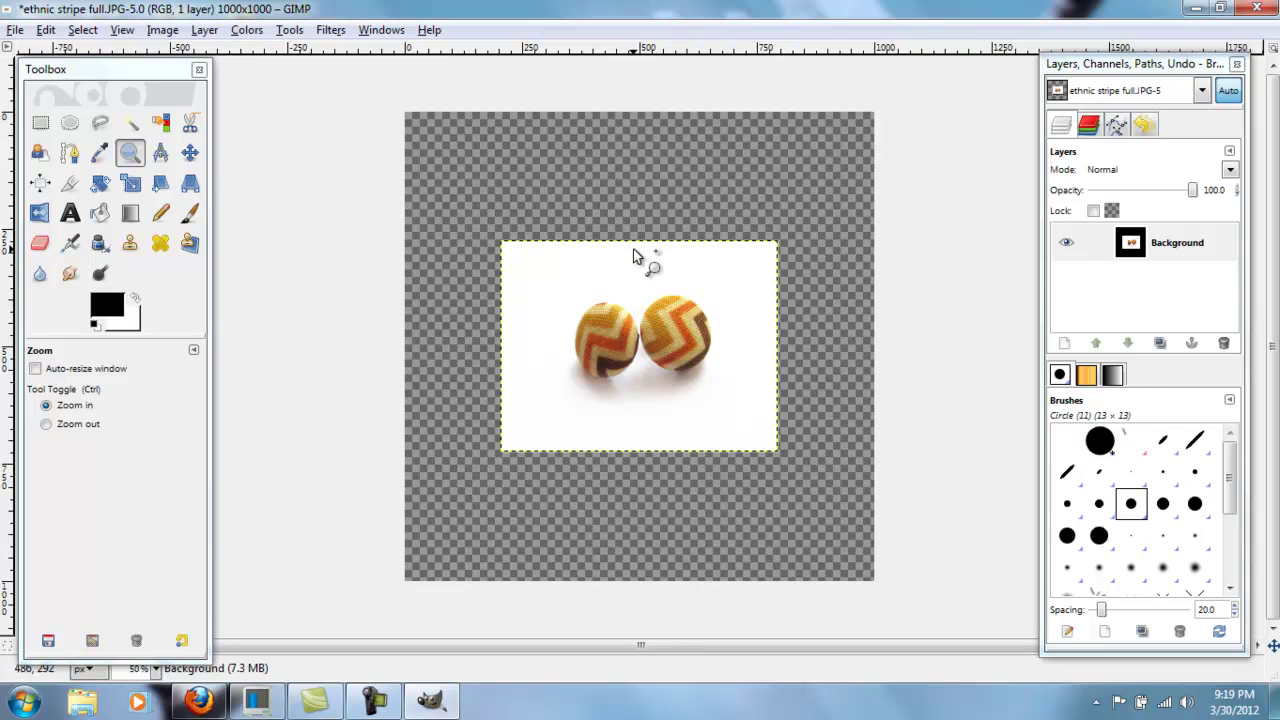
left_click(345, 335)
left_click(370, 325)
left_click(395, 308, "ctrl")
left_click(408, 300, "ctrl")
right_click(1136, 250)
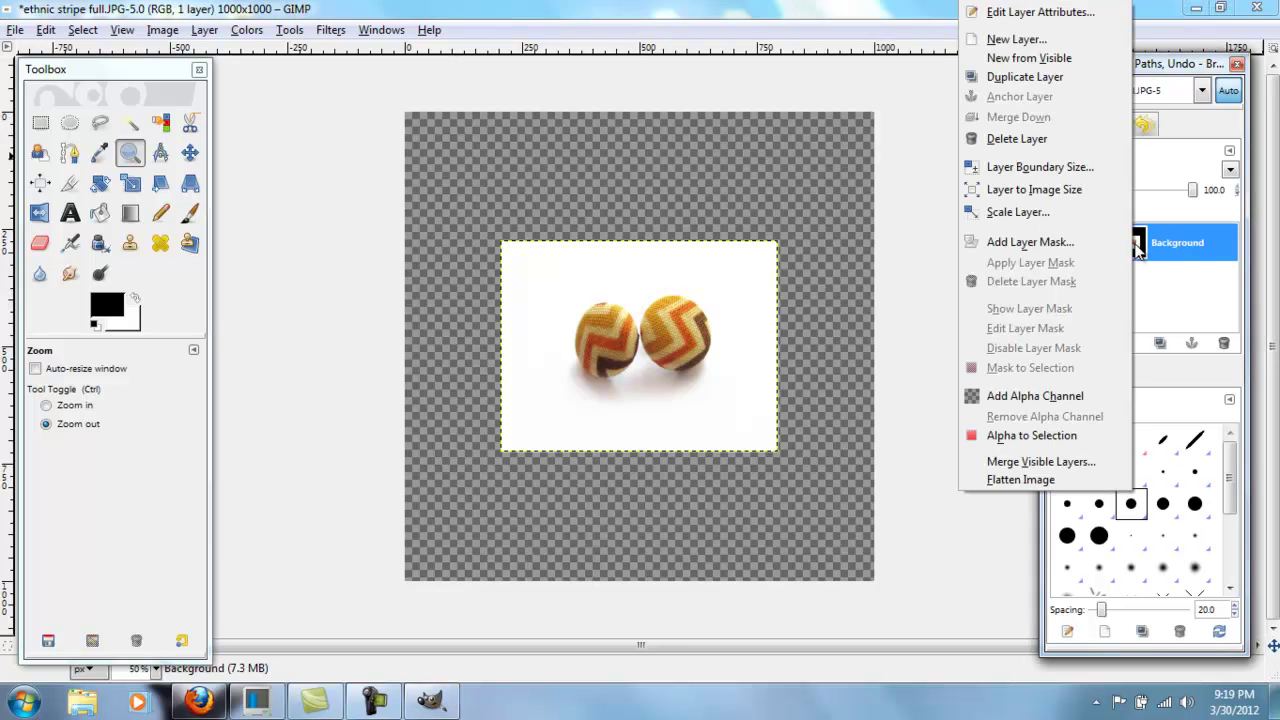
left_click(1050, 479)
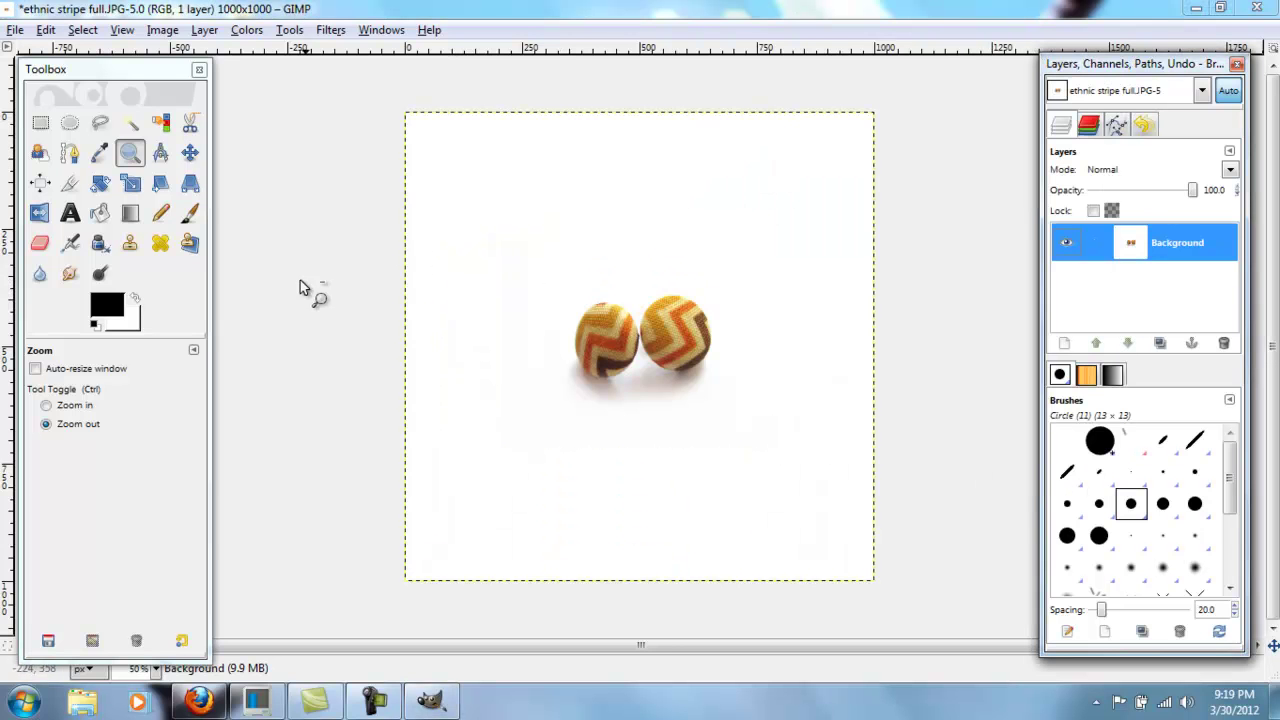
left_click(40, 122)
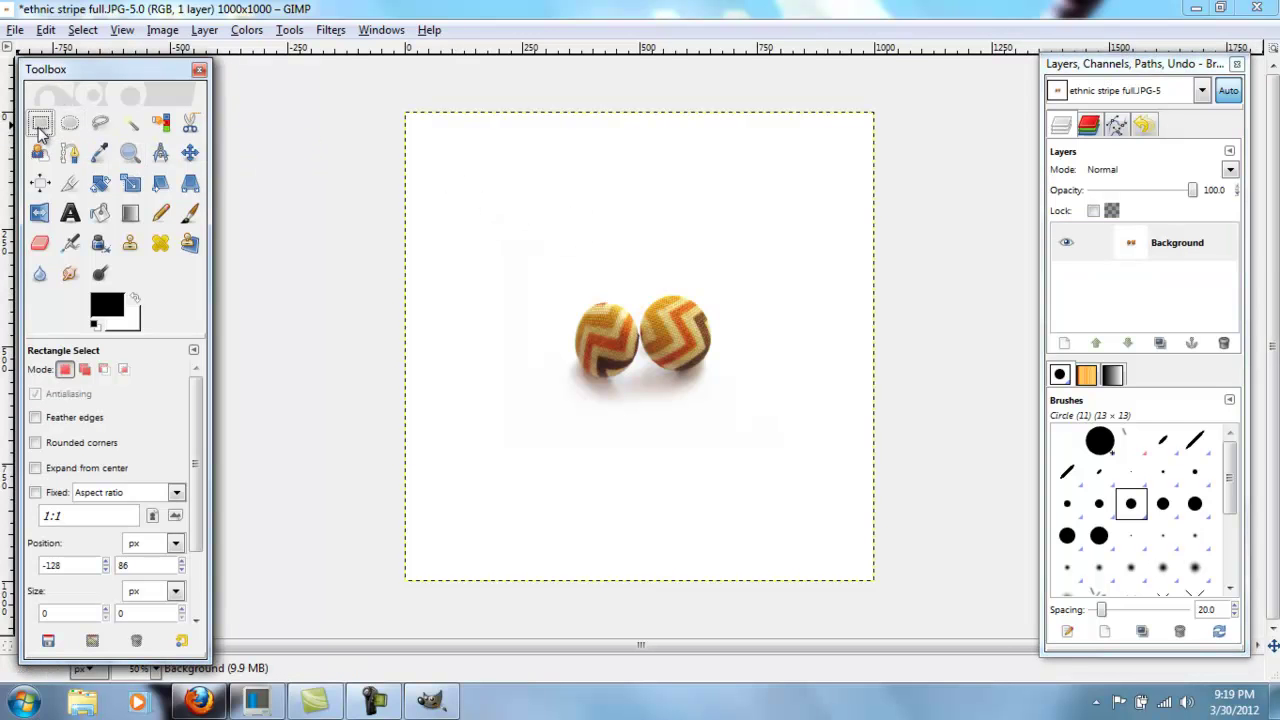
Draw a rectangular selection around the two earrings and trim its corners
left_click_drag(471, 177, 821, 507)
left_click(629, 371)
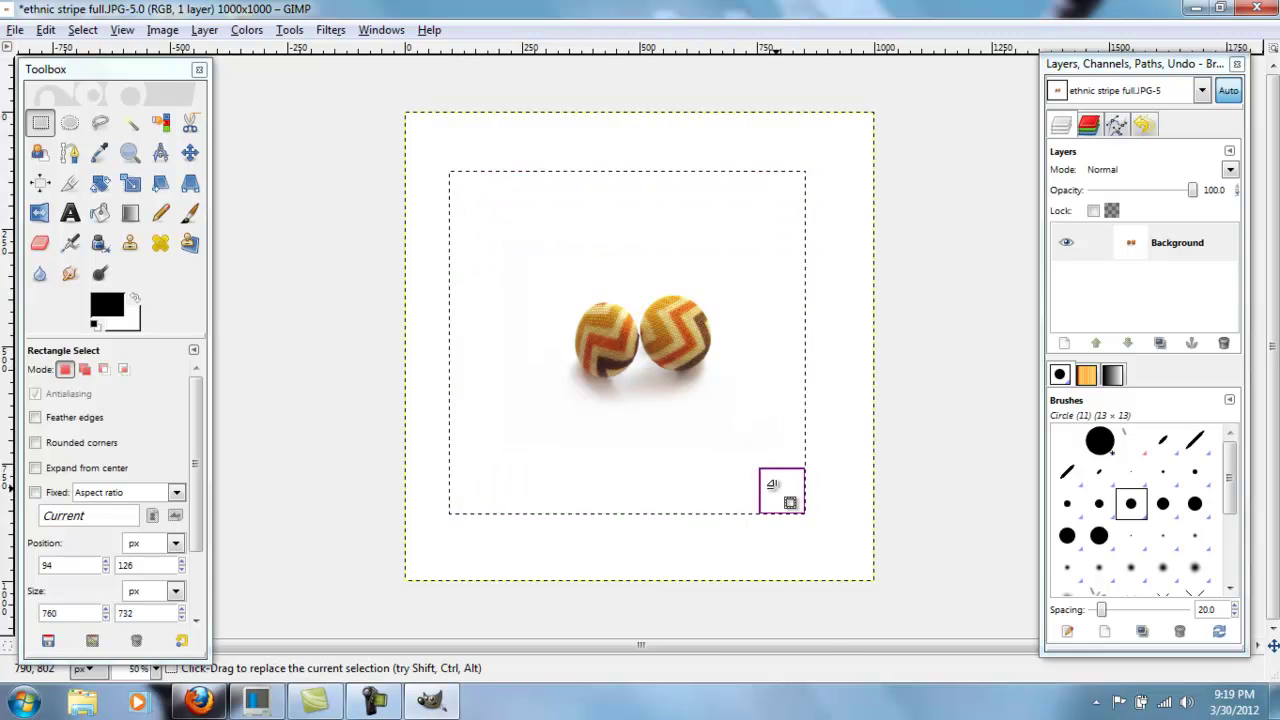
left_click_drag(798, 220, 754, 276)
left_click_drag(478, 471, 545, 423)
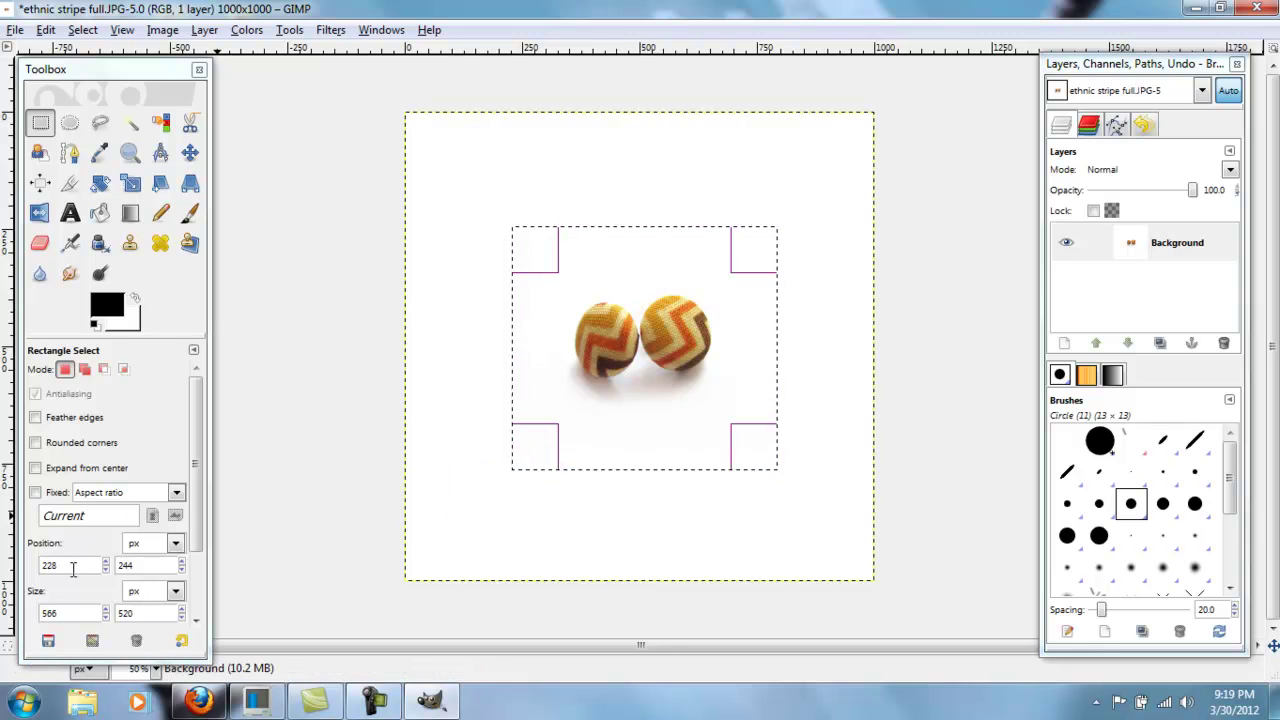
Adjust the selection's position and set its size to exactly 500 × 500 pixels
left_click(150, 530)
type("220")
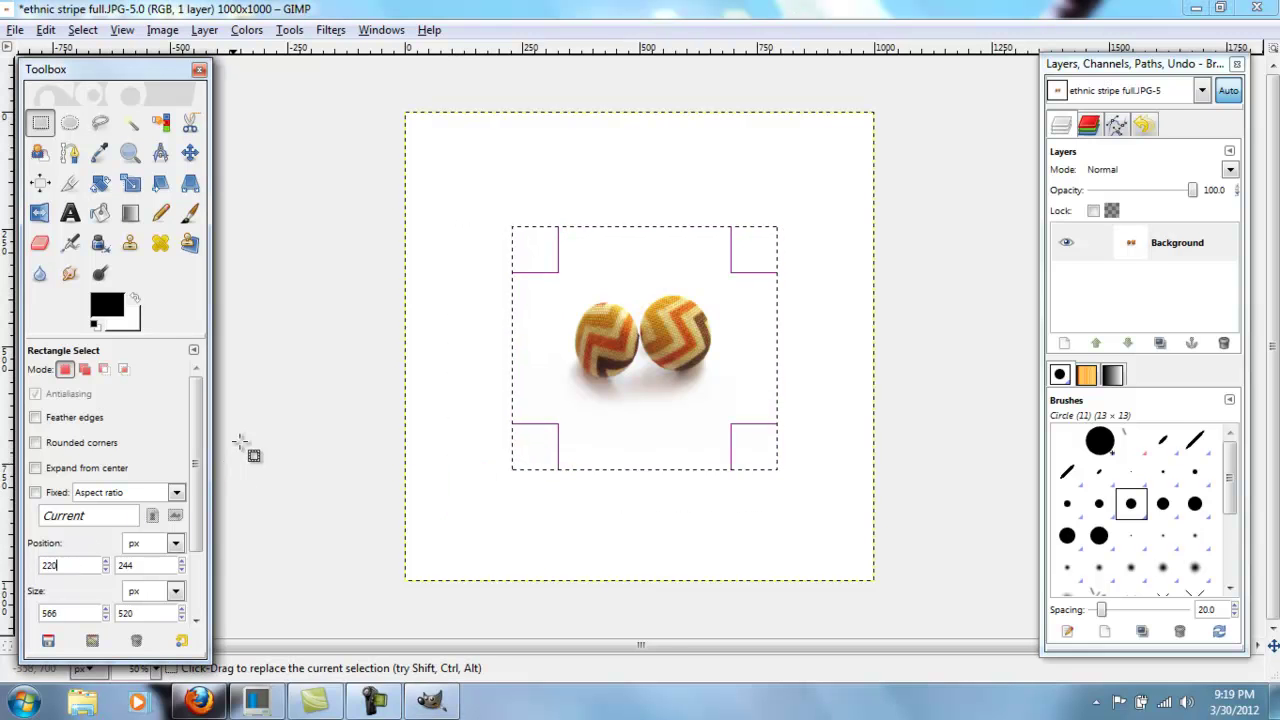
key("Tab")
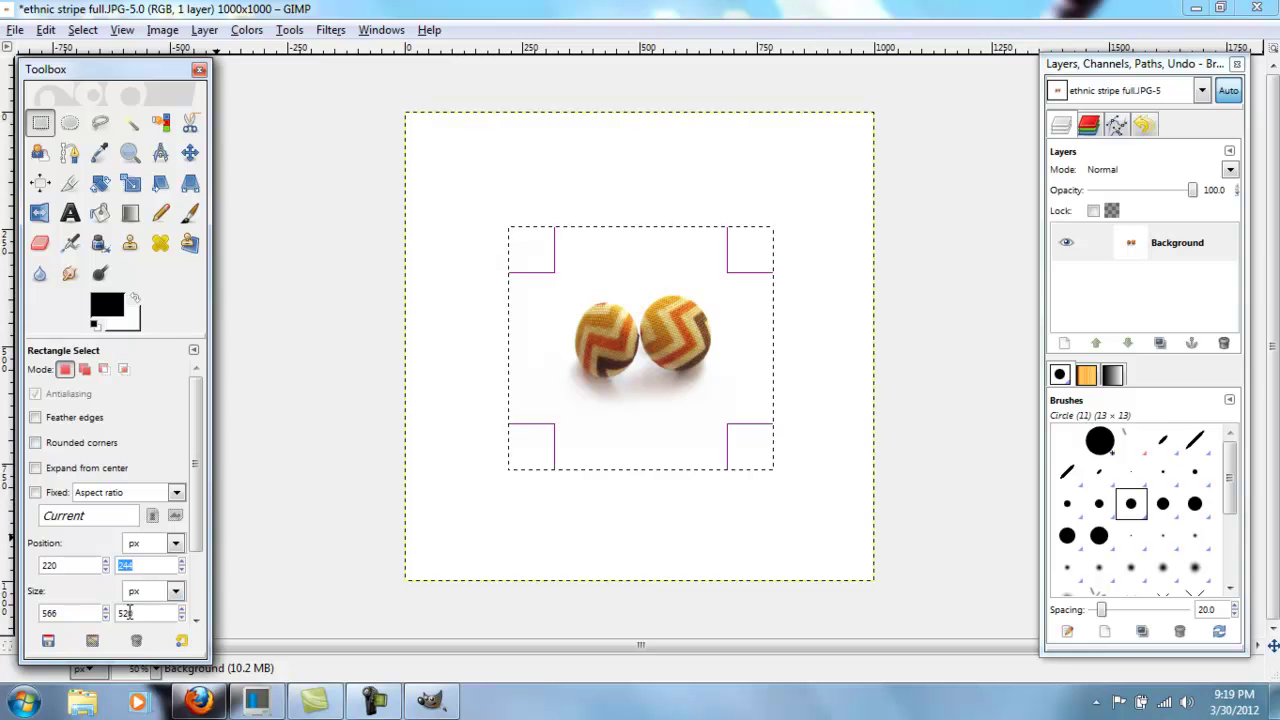
left_click_drag(80, 614, 7, 616)
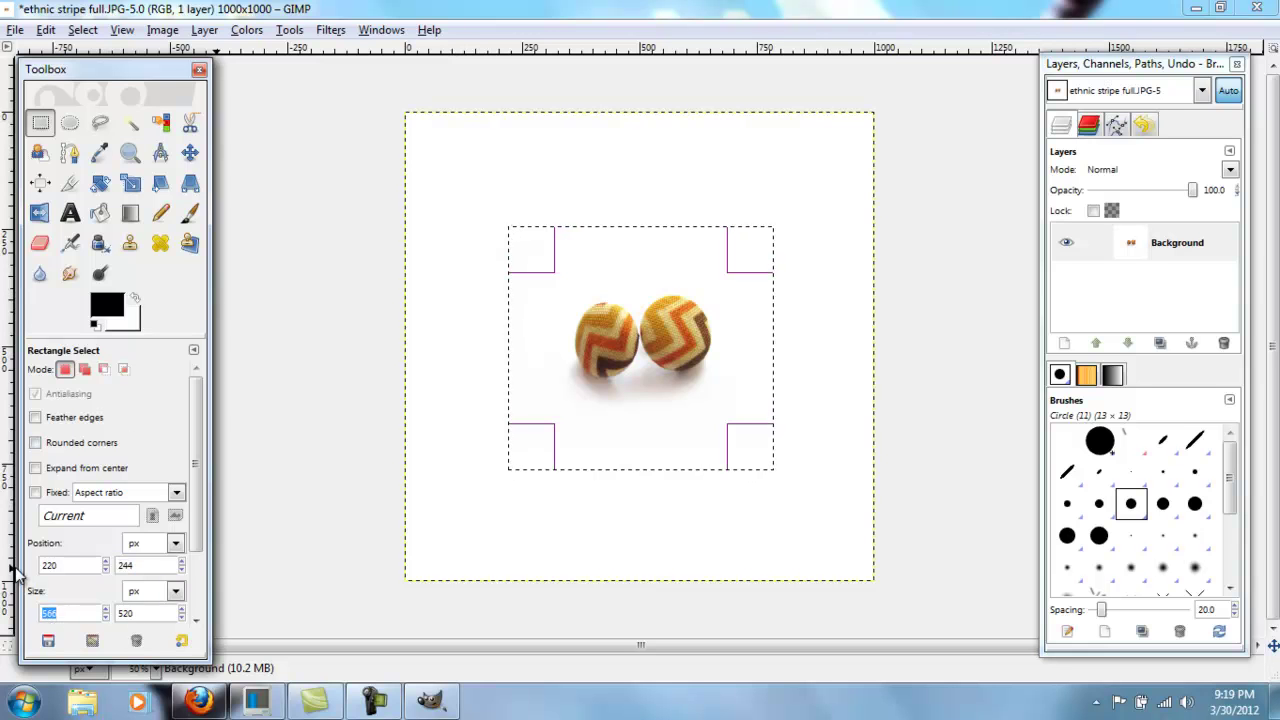
type("500")
key("Tab")
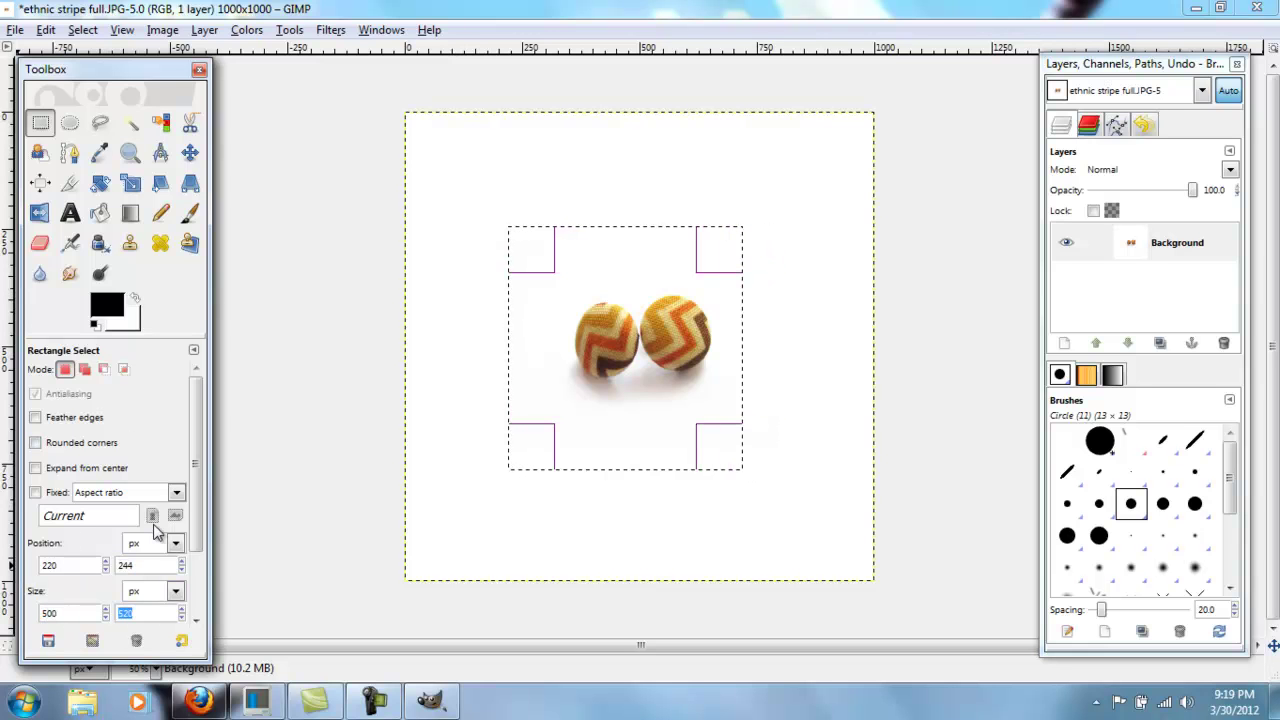
type("500")
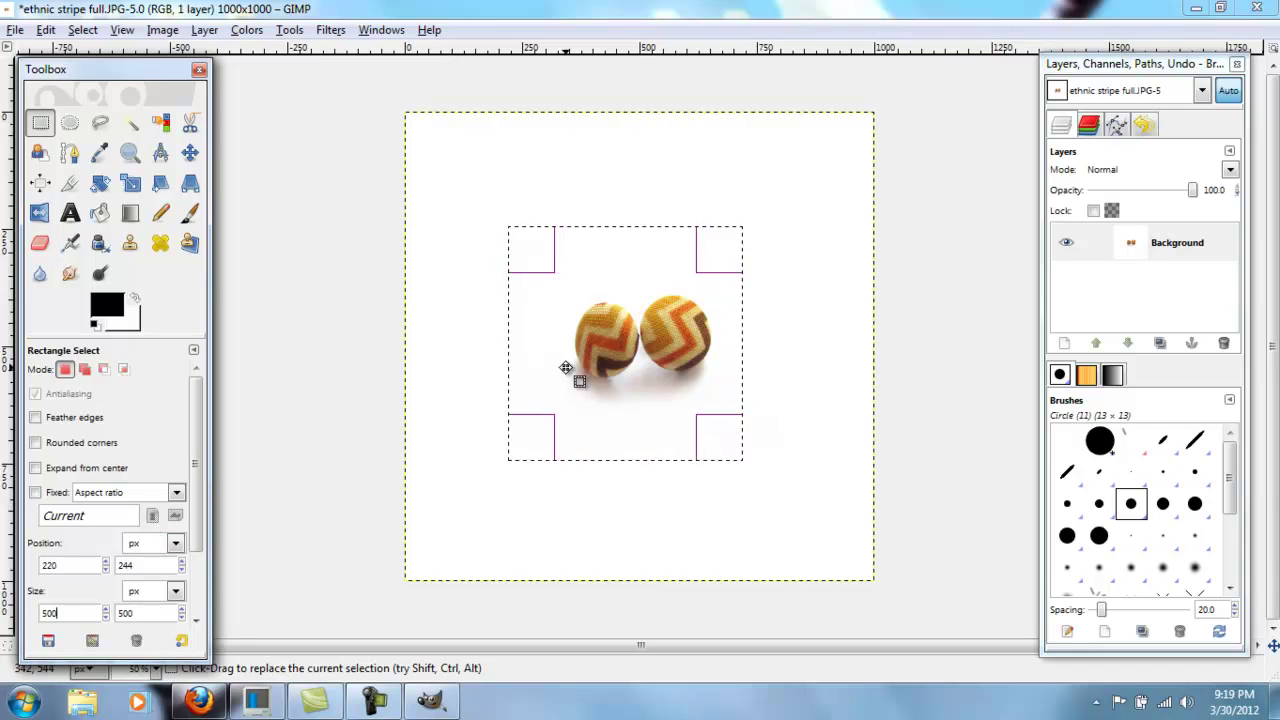
left_click(657, 350)
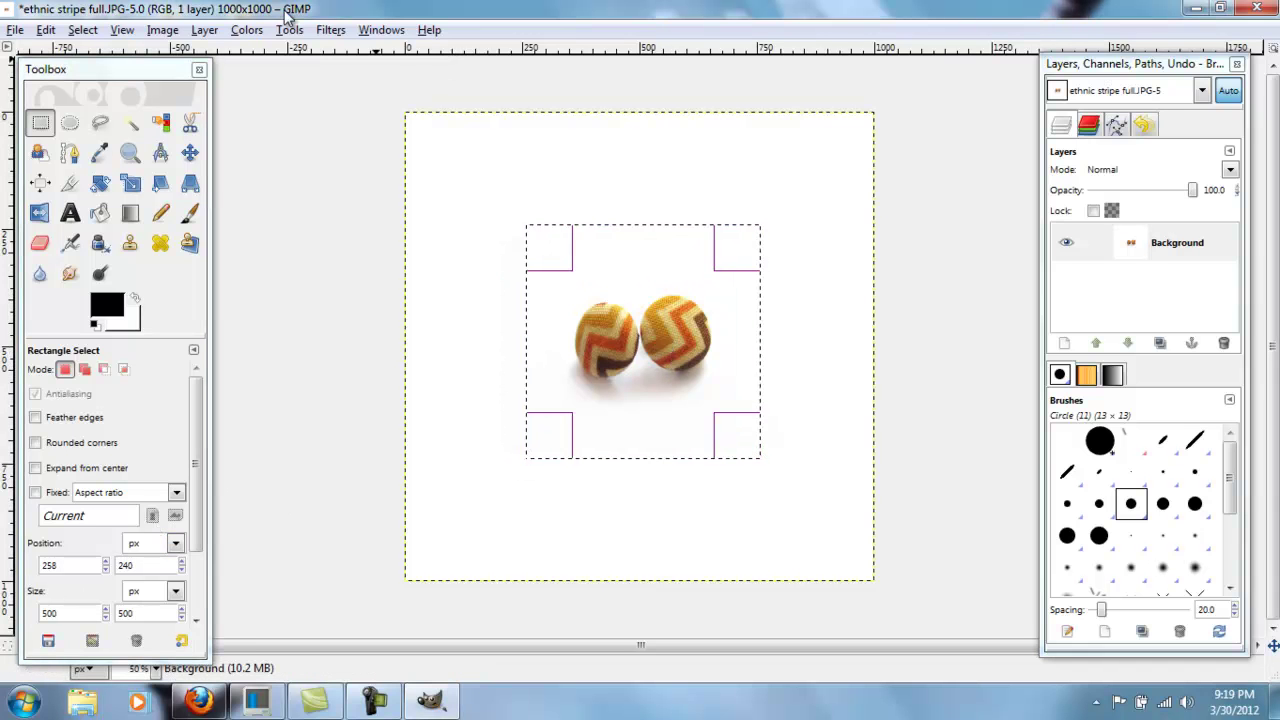
left_click(165, 30)
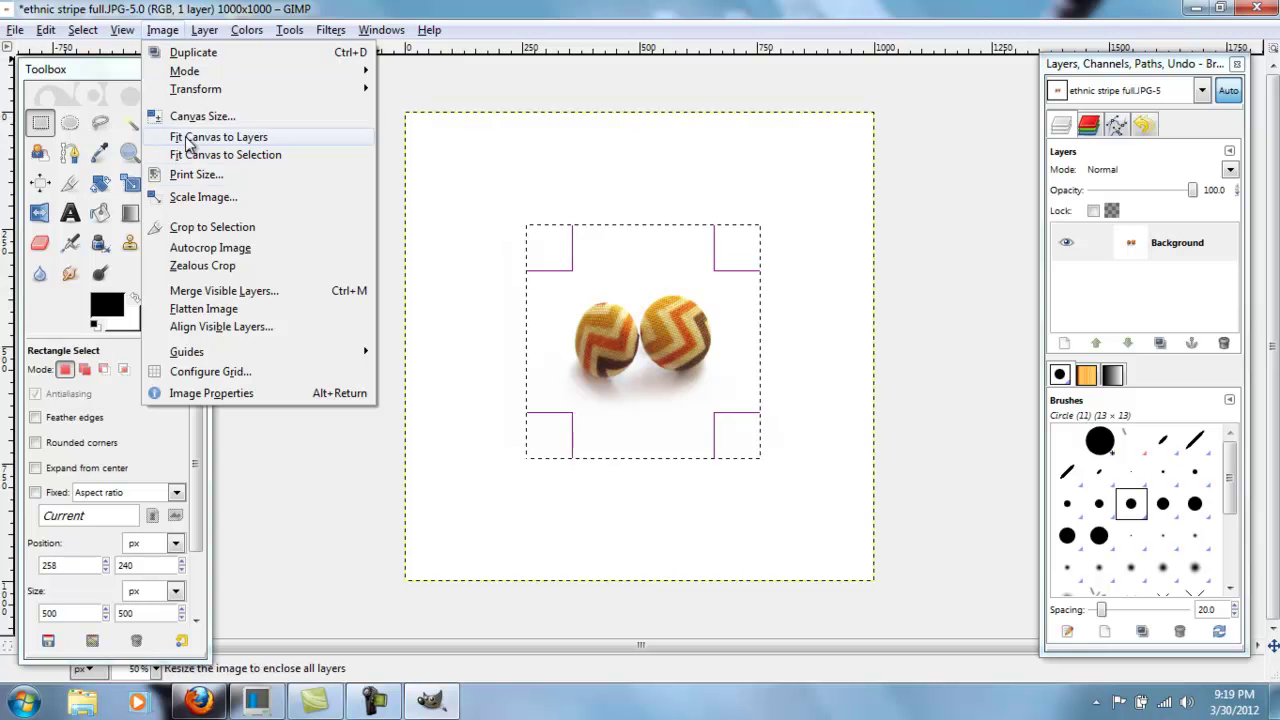
Crop the image to the 500 × 500 selection
left_click(272, 230)
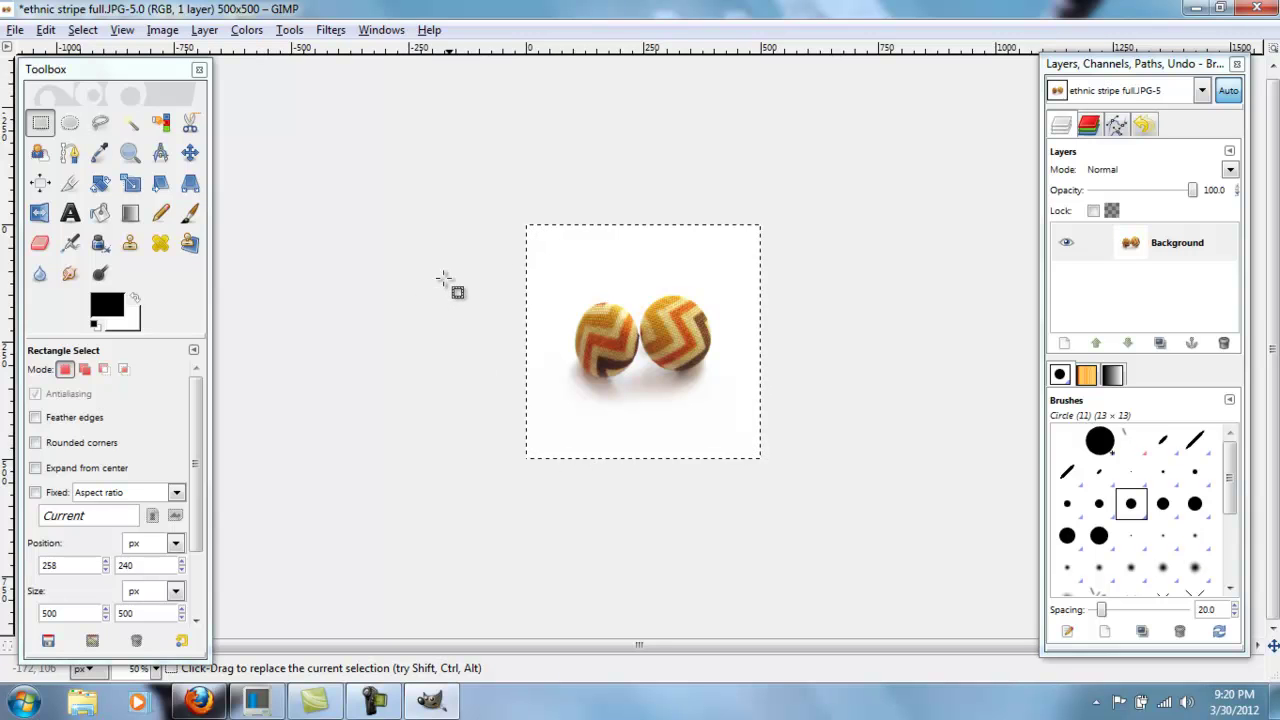
Start Save As and name the file tutorial.JPG in the Ethnic Stripe folder
left_click(15, 30)
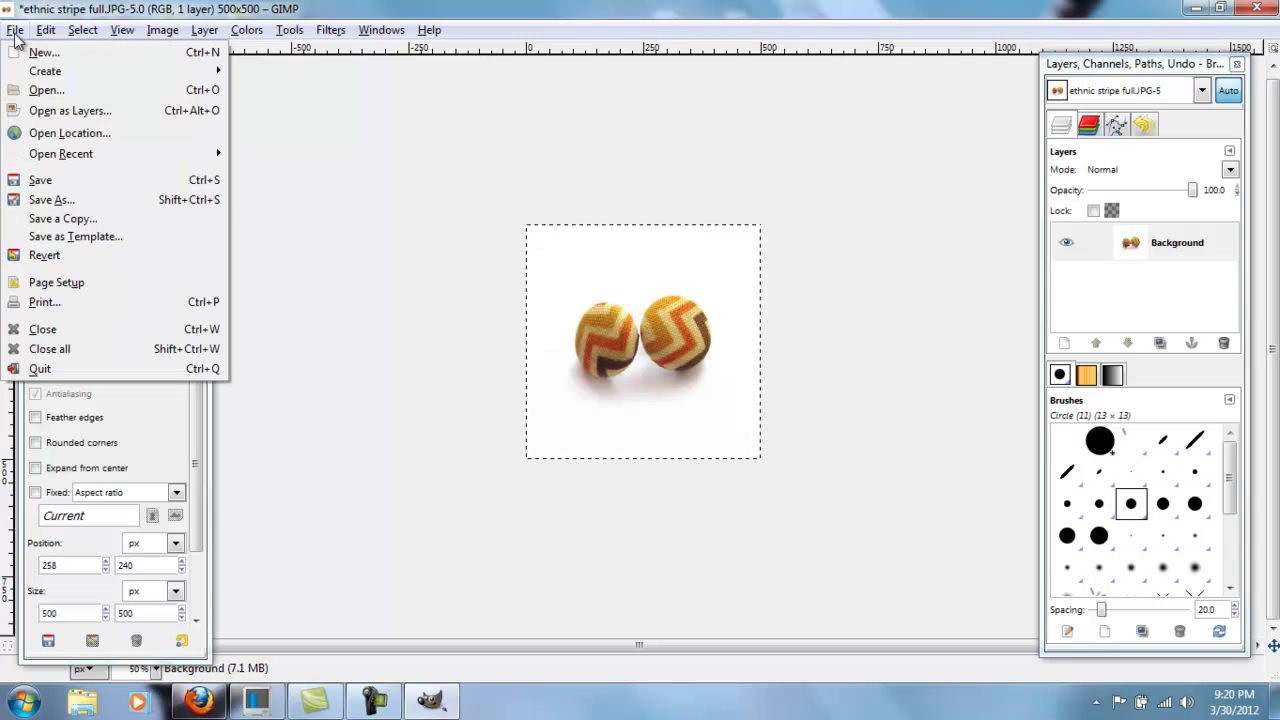
left_click(51, 199)
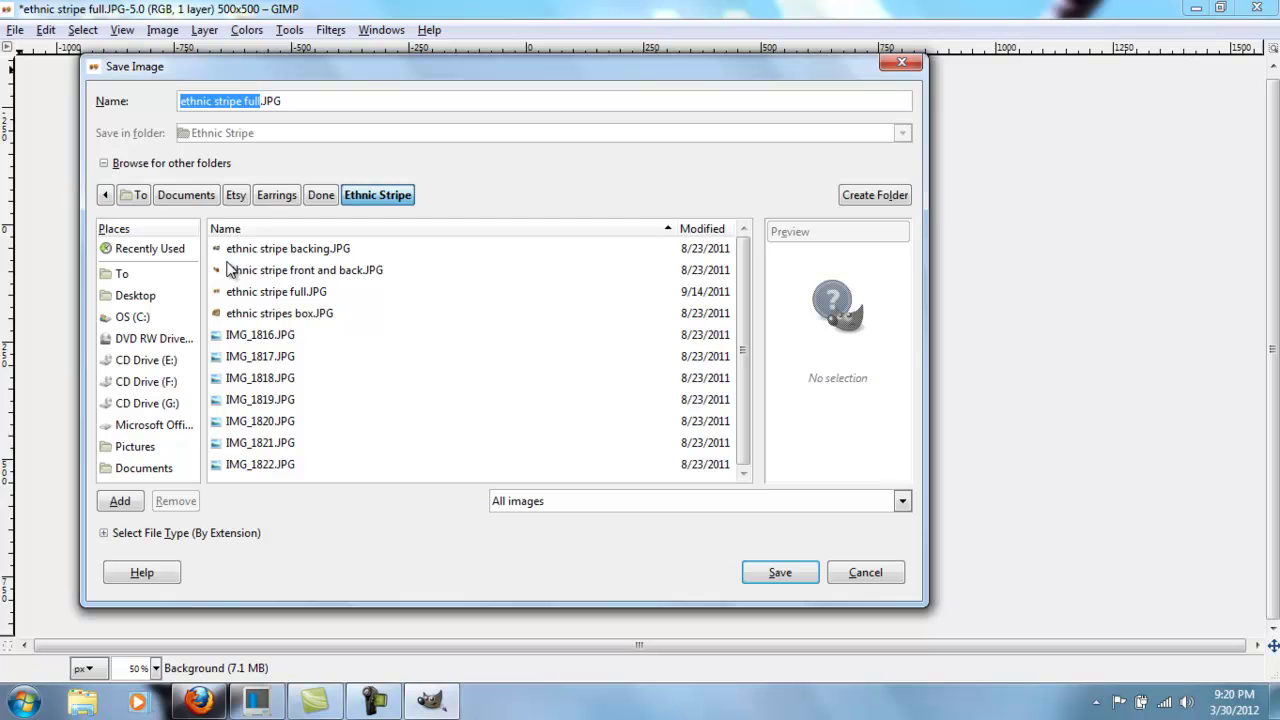
type("tutorial")
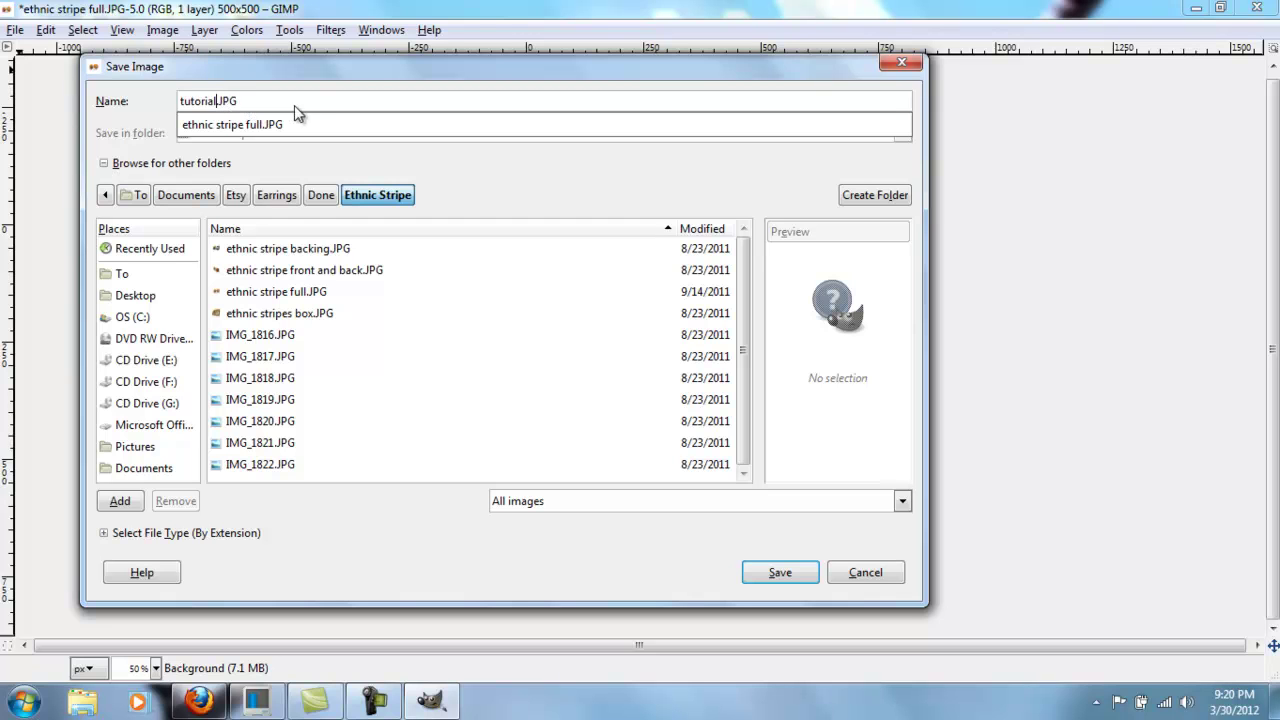
left_click(237, 101)
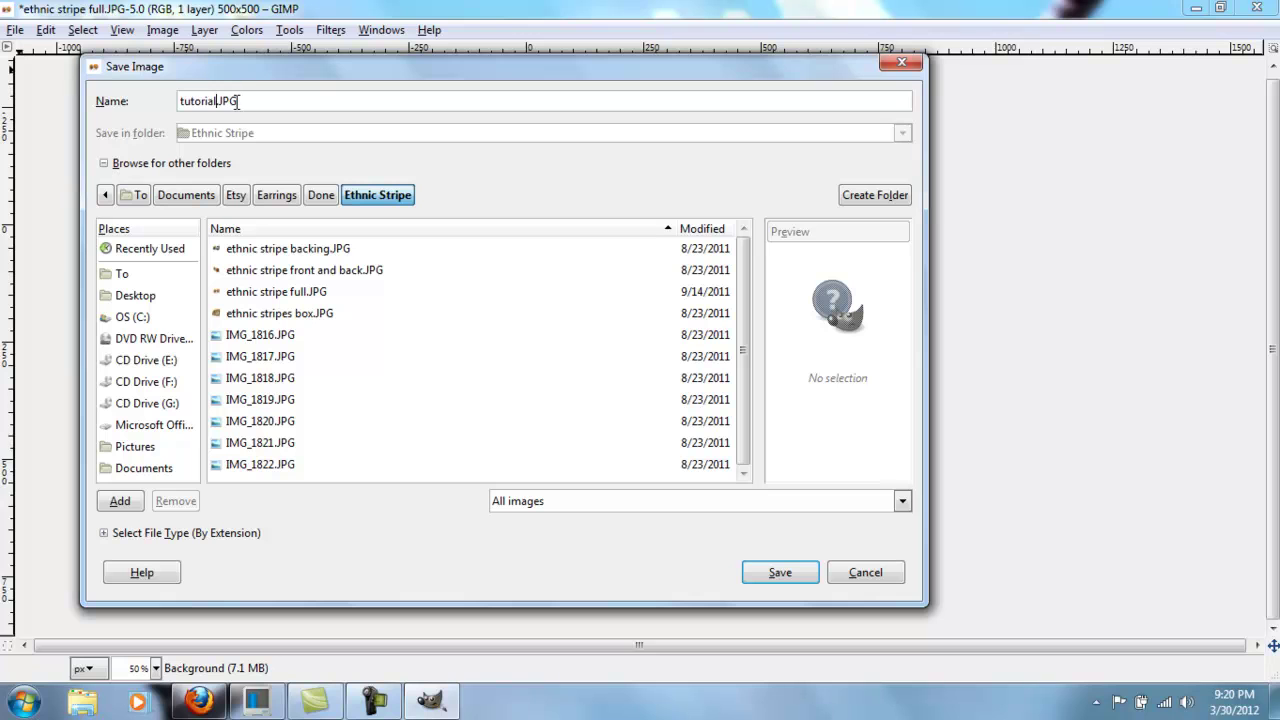
left_click_drag(219, 104, 246, 103)
left_click(239, 103)
left_click(246, 103)
Save the image as tutorial.JPG with JPEG quality 95
left_click(779, 580)
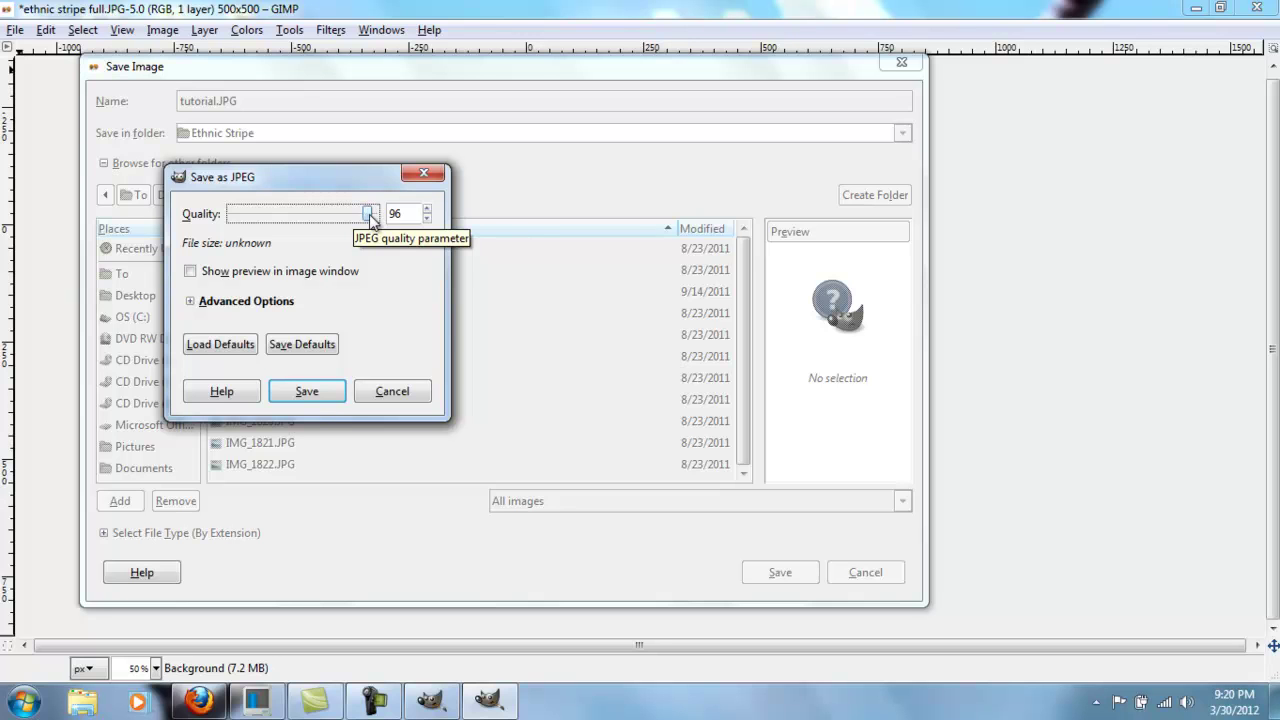
left_click(396, 216)
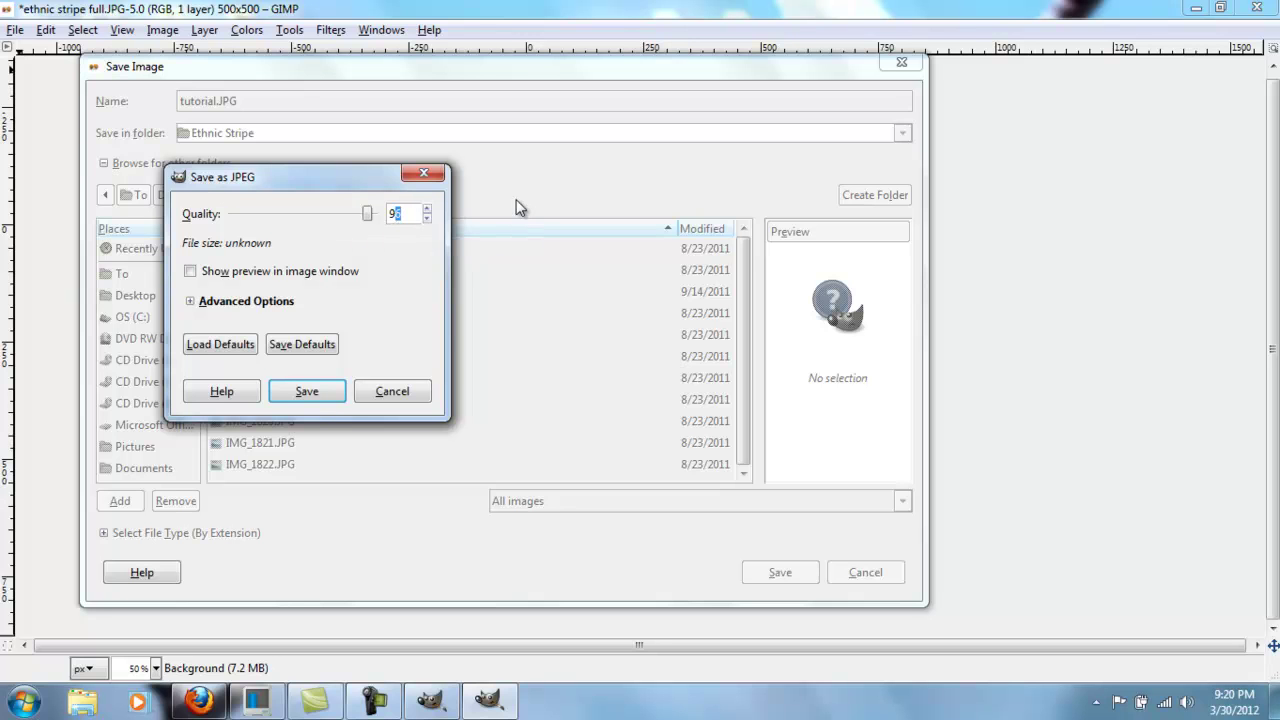
type("2")
left_click(297, 393)
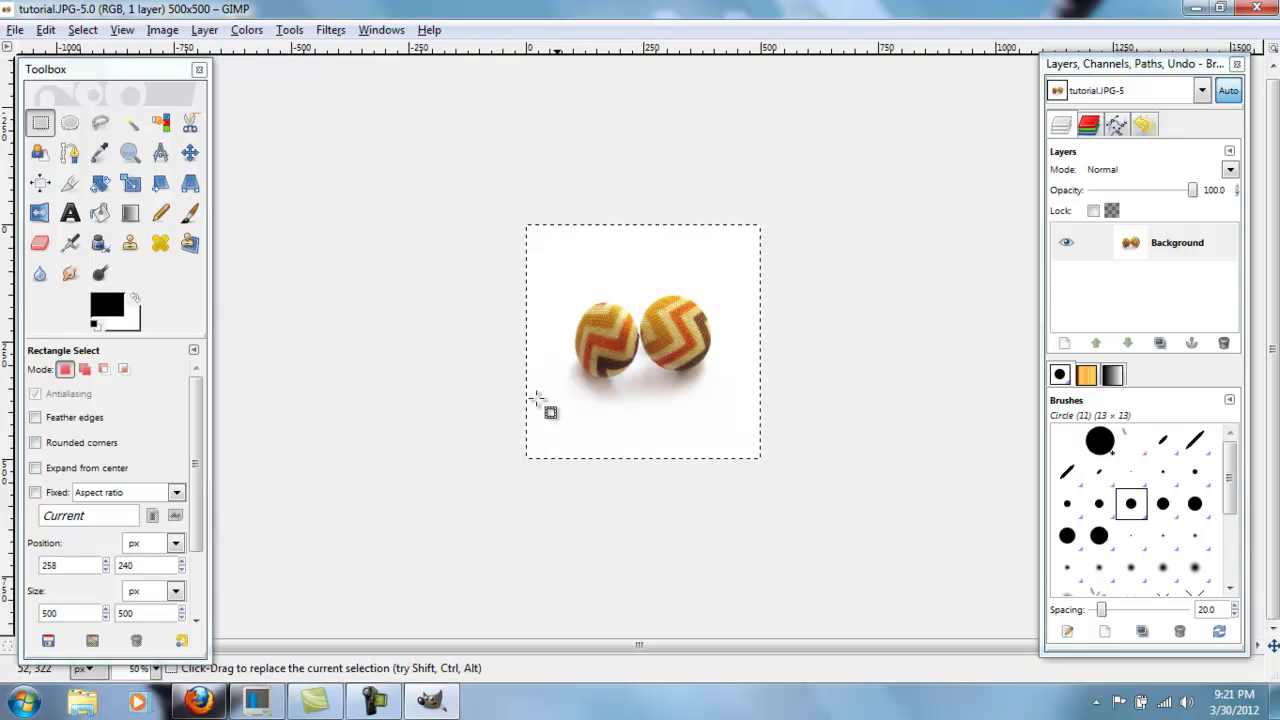
Close the tutorial.JPG image window and quit GIMP
left_click(1258, 10)
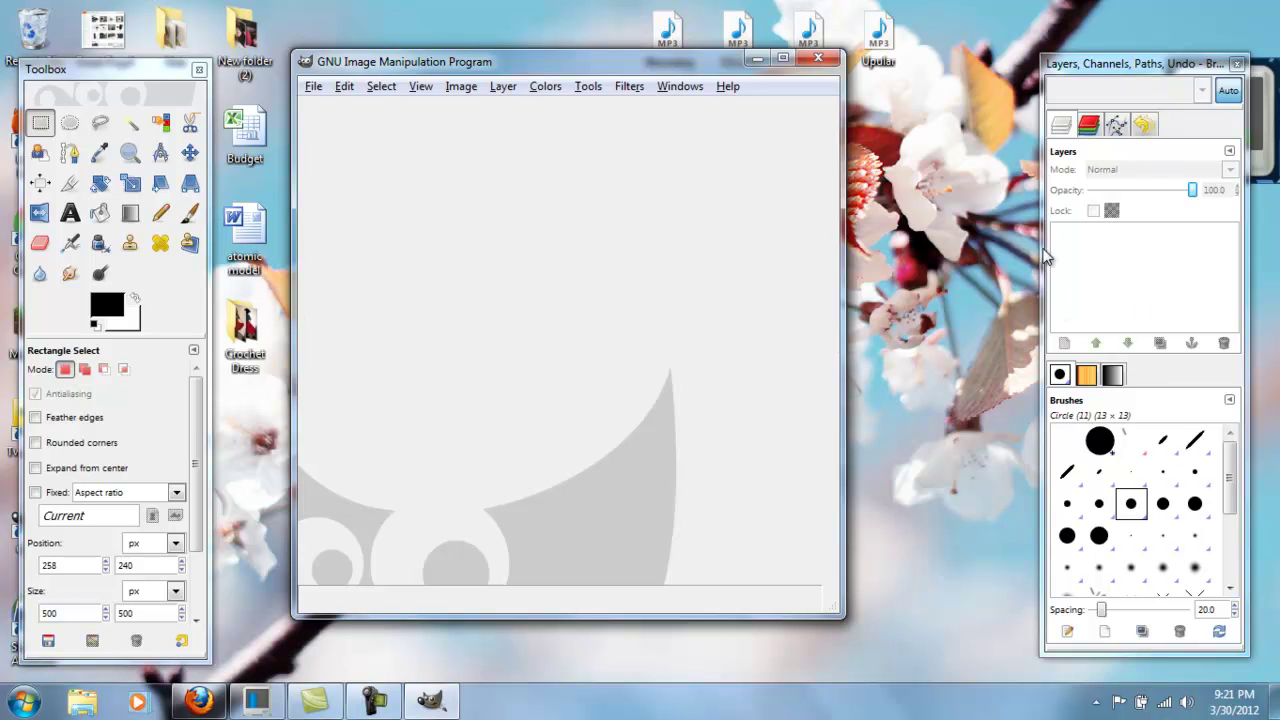
left_click(819, 60)
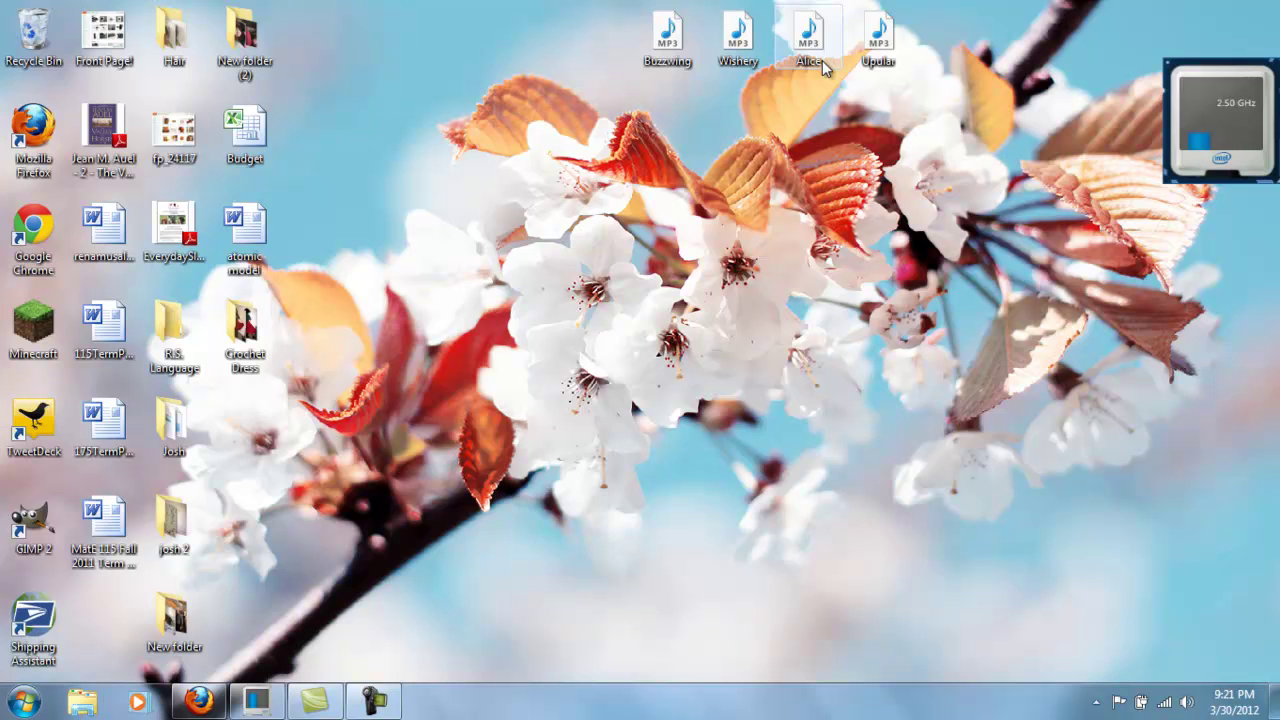